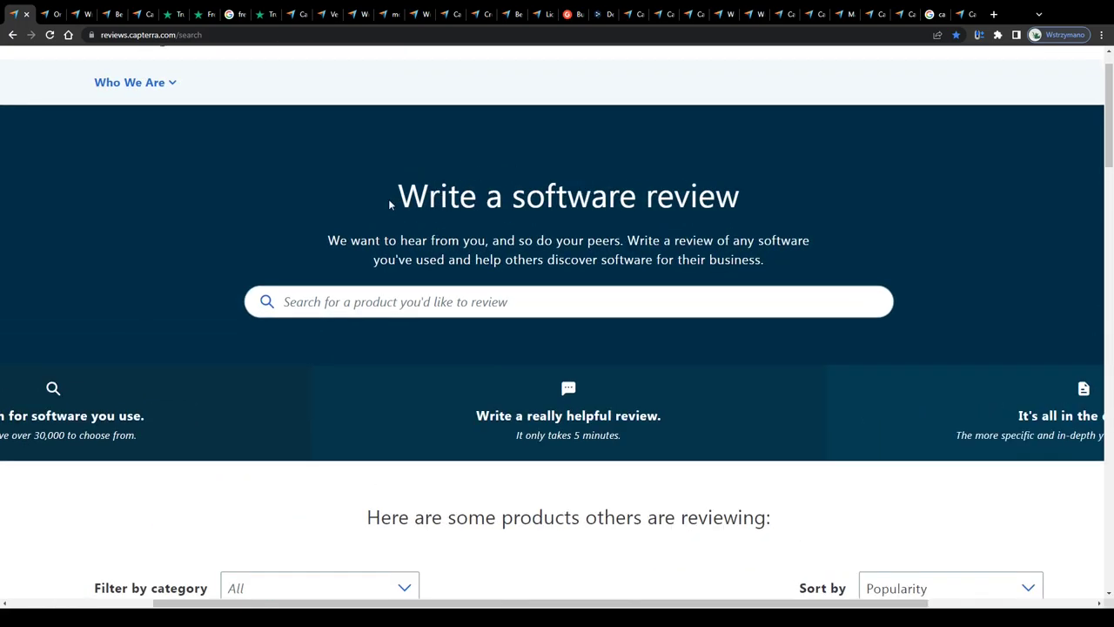
Step: Look over Capterra's page for writing a software review, from its heading to the product search
drag(392, 200, 323, 204)
key(ctrl+0)
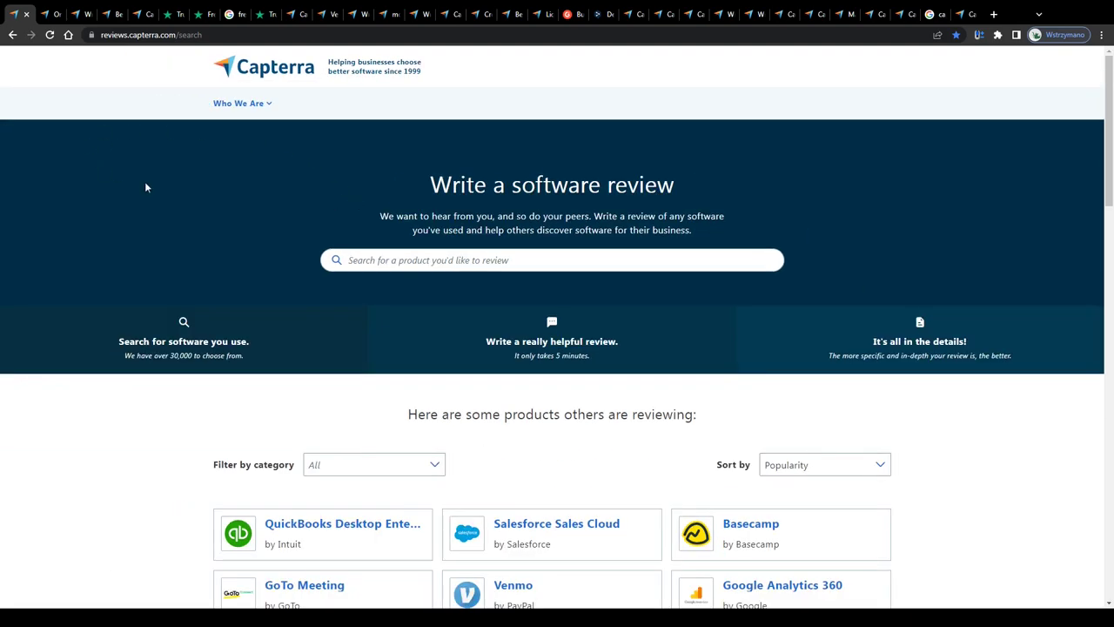
scroll(252, 179, down, 3)
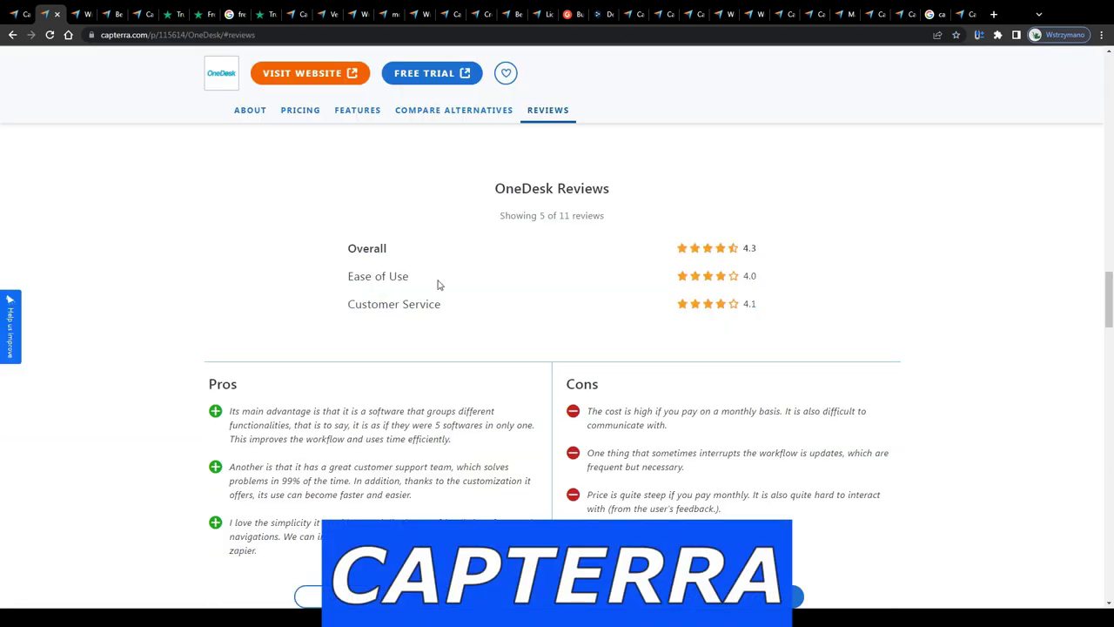
Step: Read the pros and cons in the OneDesk reviews on Capterra
scroll(437, 285, down, 1)
drag(260, 294, 479, 407)
click(607, 294)
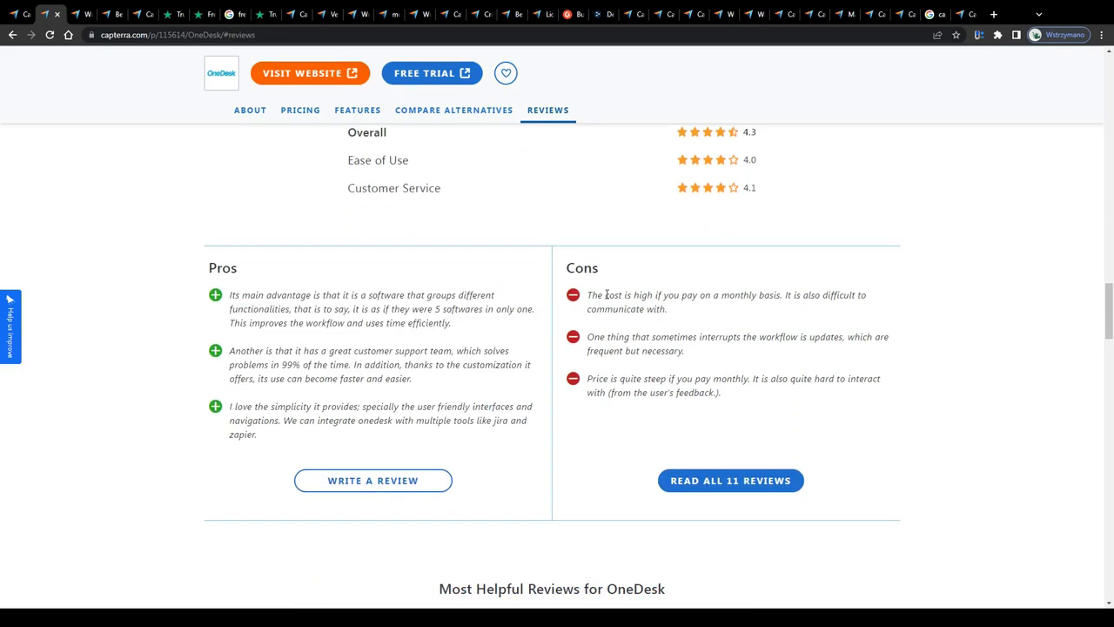
drag(586, 294, 730, 396)
click(104, 83)
Step: Open the Zoho CRM review form and examine its personal, company and product usage questions
click(77, 13)
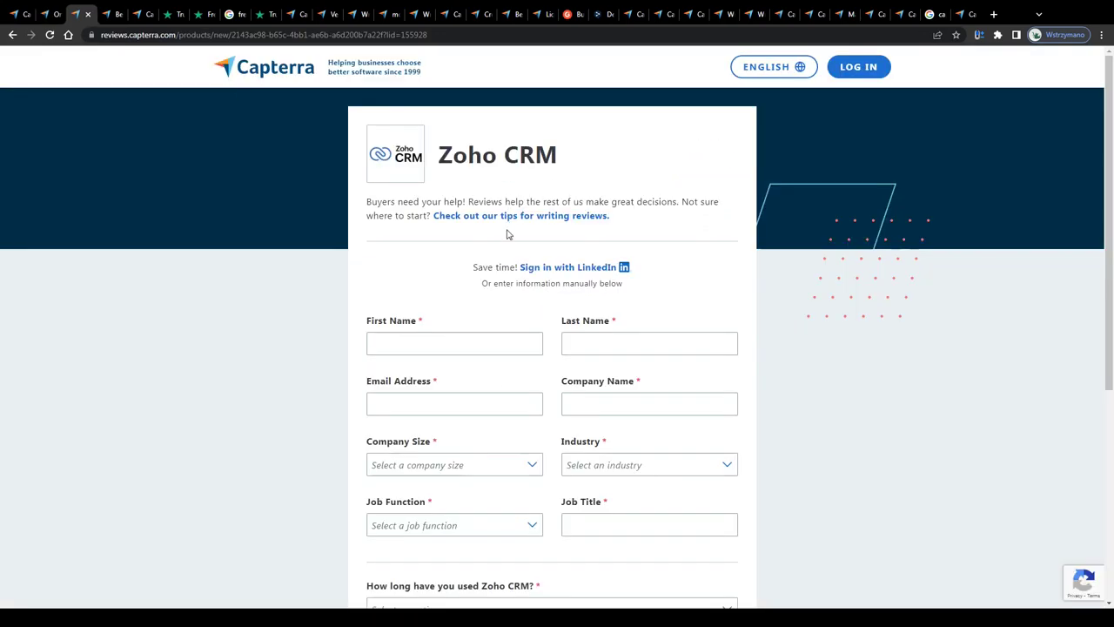
key(ctrl+plus)
key(ctrl+plus)
key(ctrl+plus)
scroll(464, 259, down, 4)
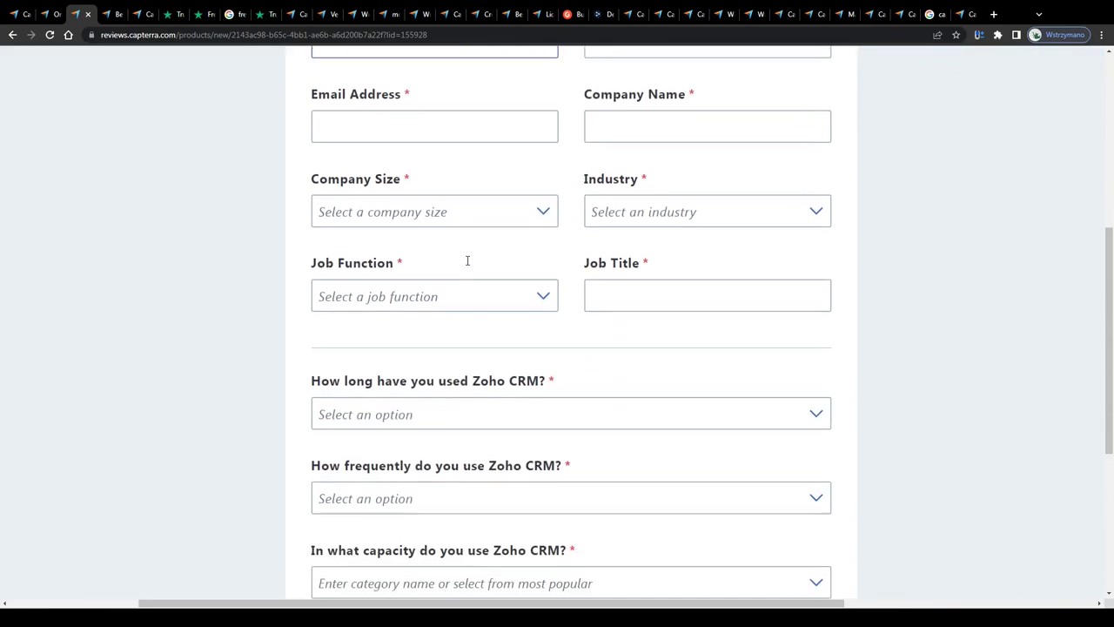
scroll(465, 263, down, 3)
scroll(393, 308, up, 1)
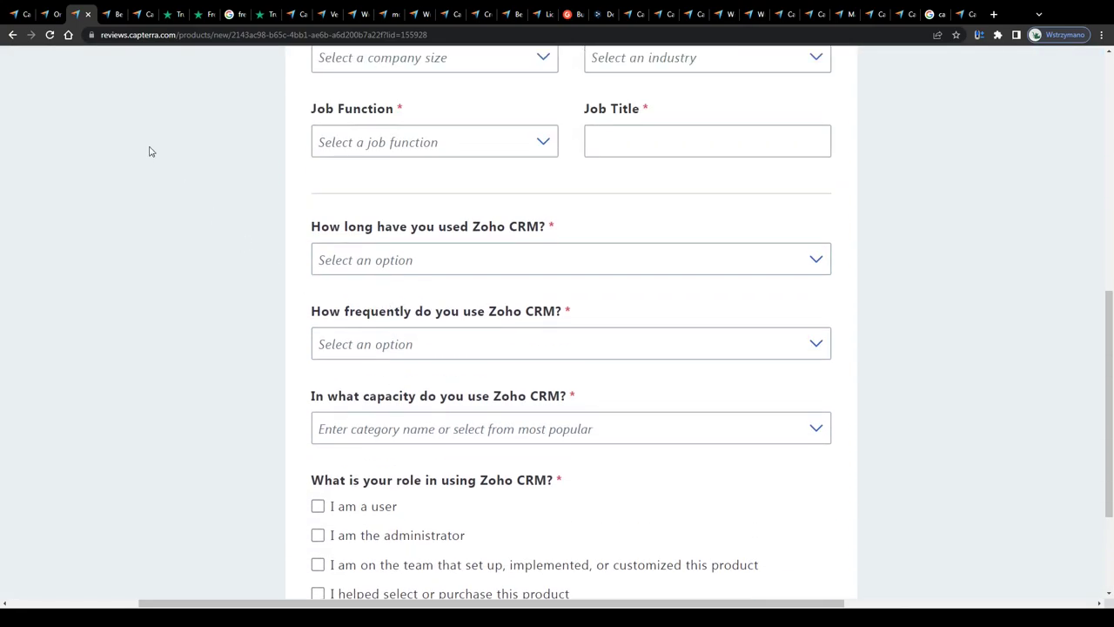
Step: Open Capterra's CRM Software category and look through the listed products and their ratings
click(107, 12)
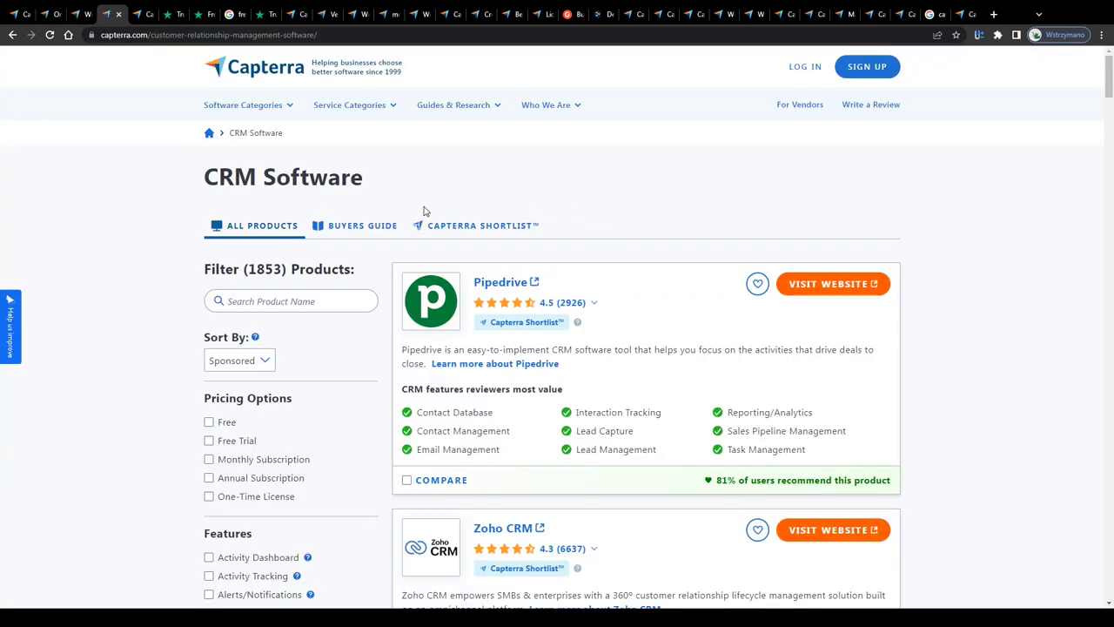
scroll(252, 170, down, 3)
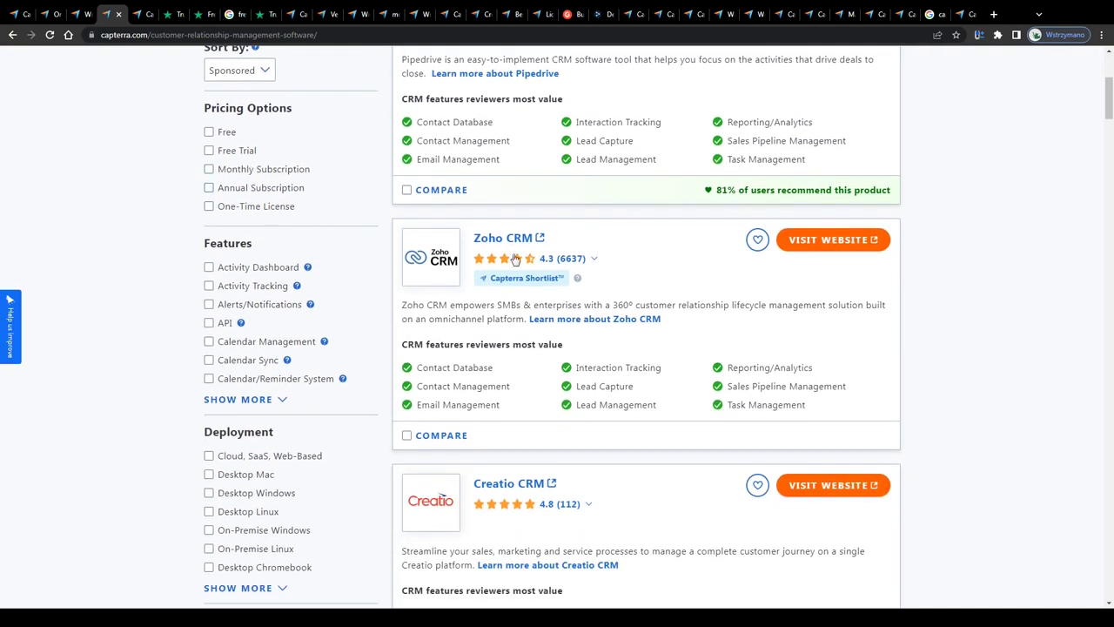
scroll(515, 258, up, 4)
Step: Go back to Capterra's software review page and read its heading at an enlarged size
click(139, 12)
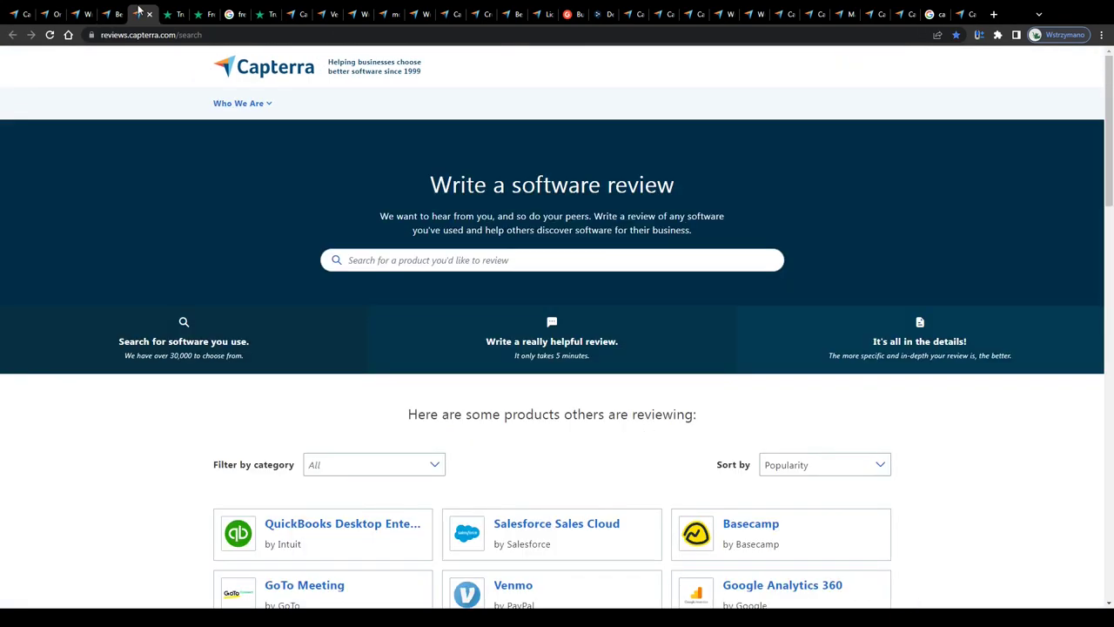
key(ctrl+plus)
key(ctrl+plus)
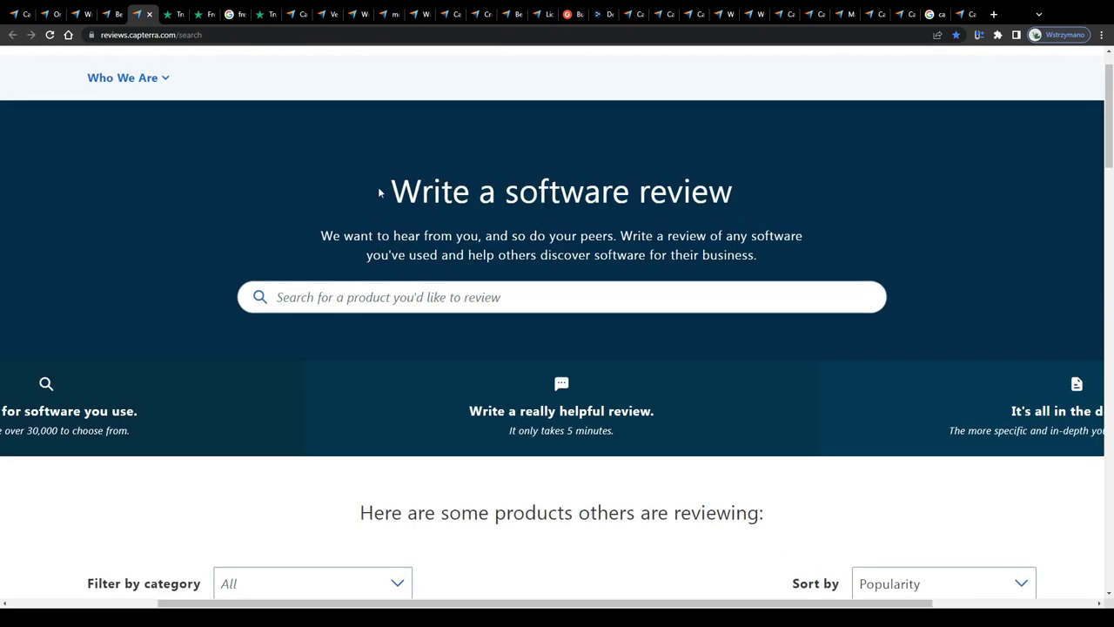
drag(381, 191, 691, 194)
click(605, 202)
key(ctrl+0)
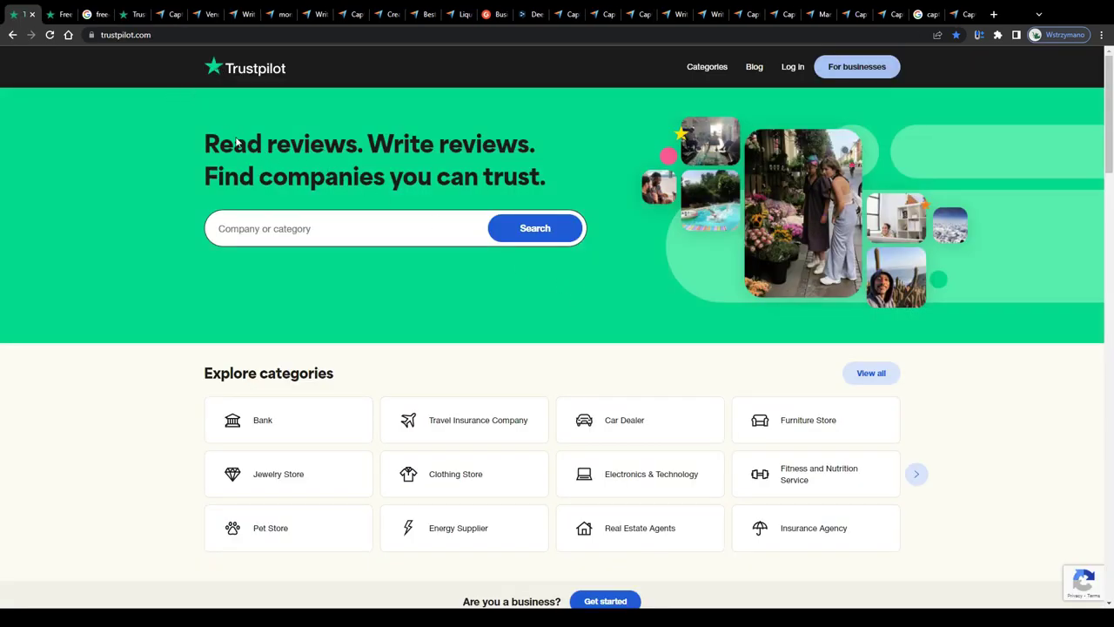
Step: Examine the Trustpilot home page, including the company search, the categories and the recent reviews
key(ctrl+plus)
key(ctrl+plus)
key(ctrl+plus)
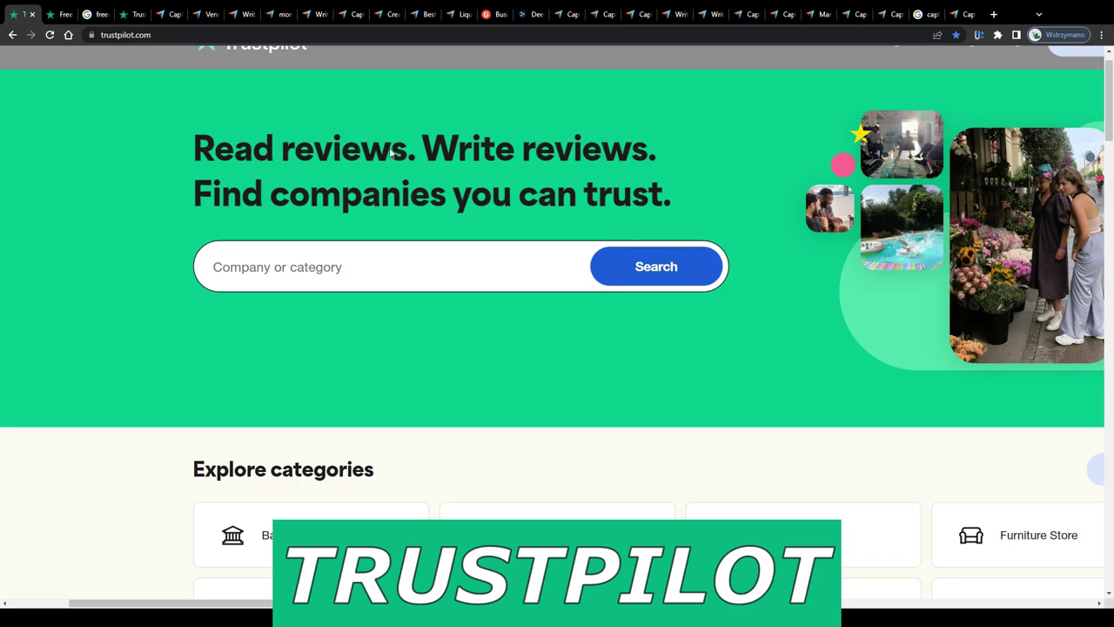
click(299, 267)
scroll(331, 261, down, 3)
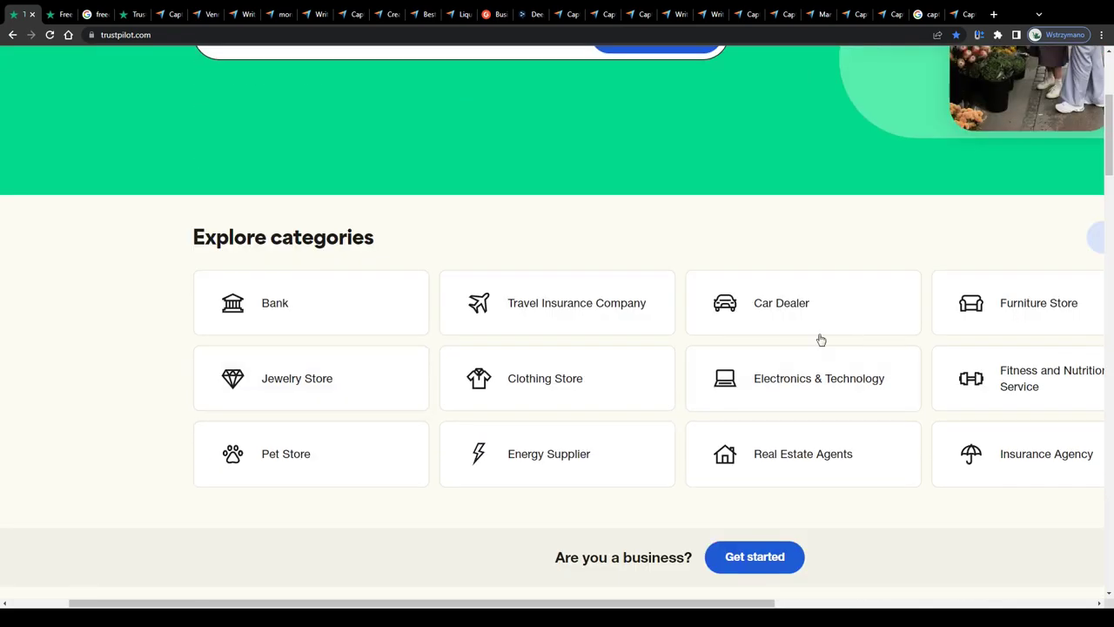
key(ctrl+minus)
key(ctrl+minus)
key(ctrl+minus)
scroll(477, 291, down, 2)
drag(477, 292, 363, 285)
scroll(362, 284, up, 5)
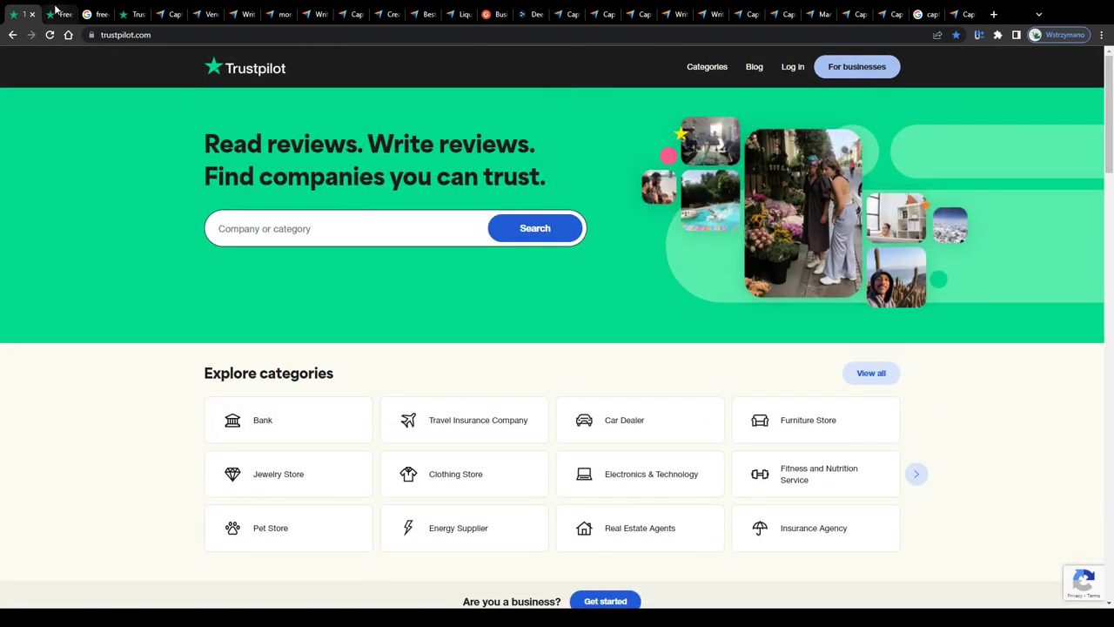
Step: Open the Freecash.com page on Trustpilot and read through the individual customer reviews
click(55, 9)
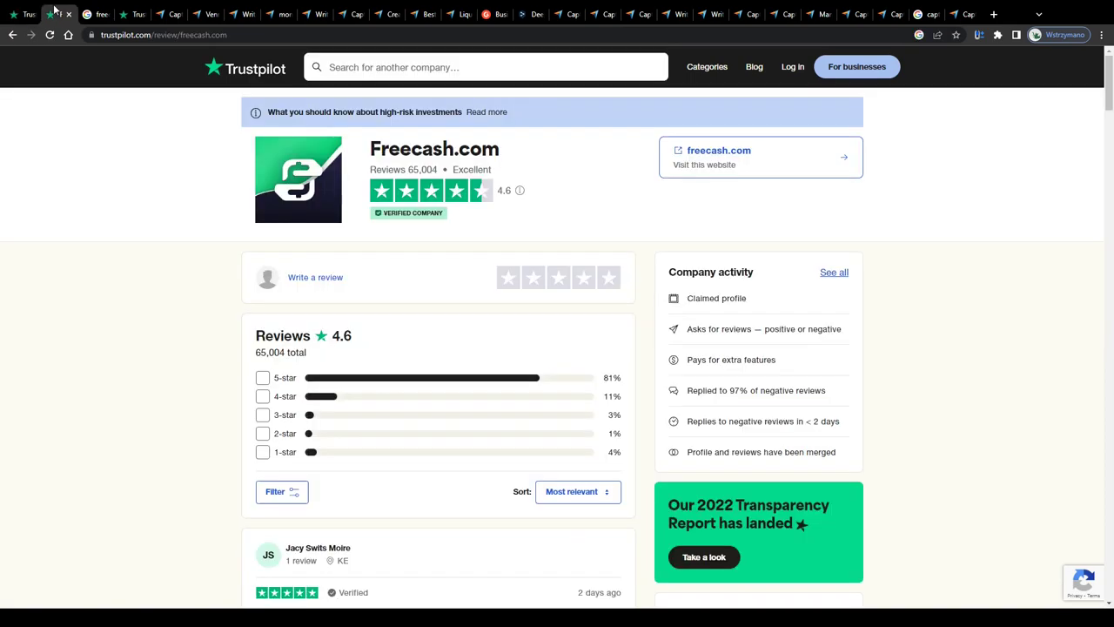
scroll(295, 247, down, 5)
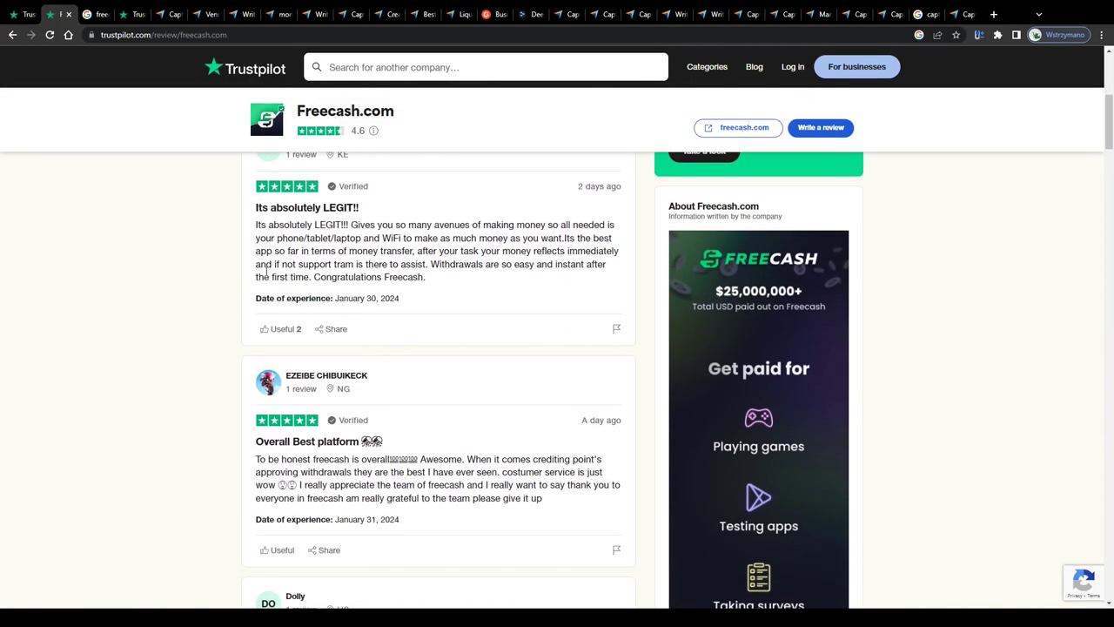
scroll(224, 343, down, 3)
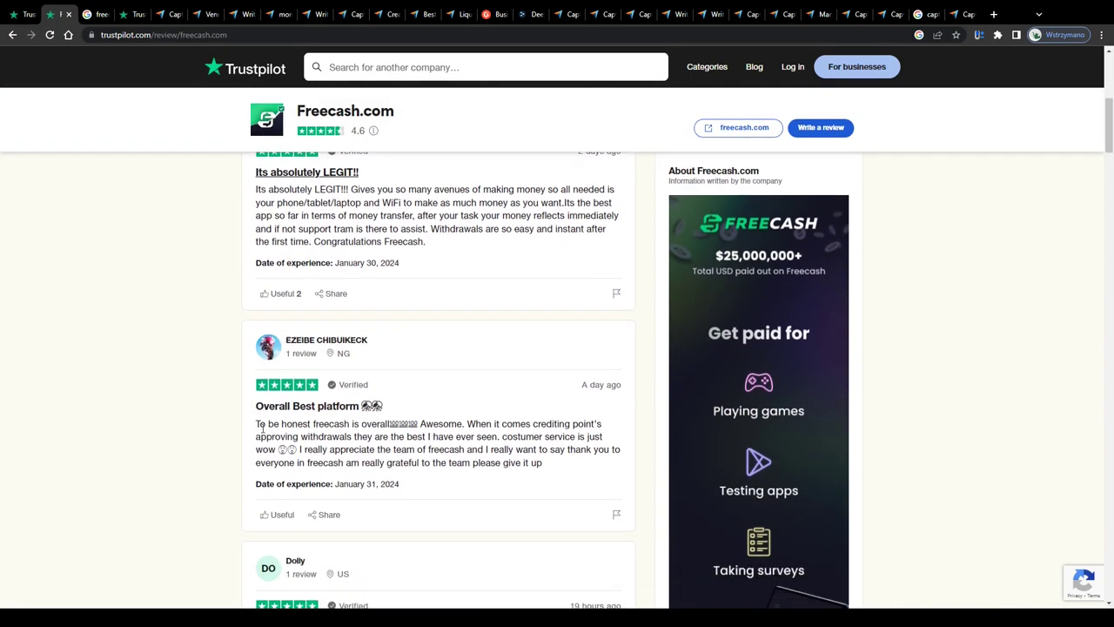
drag(235, 363, 364, 389)
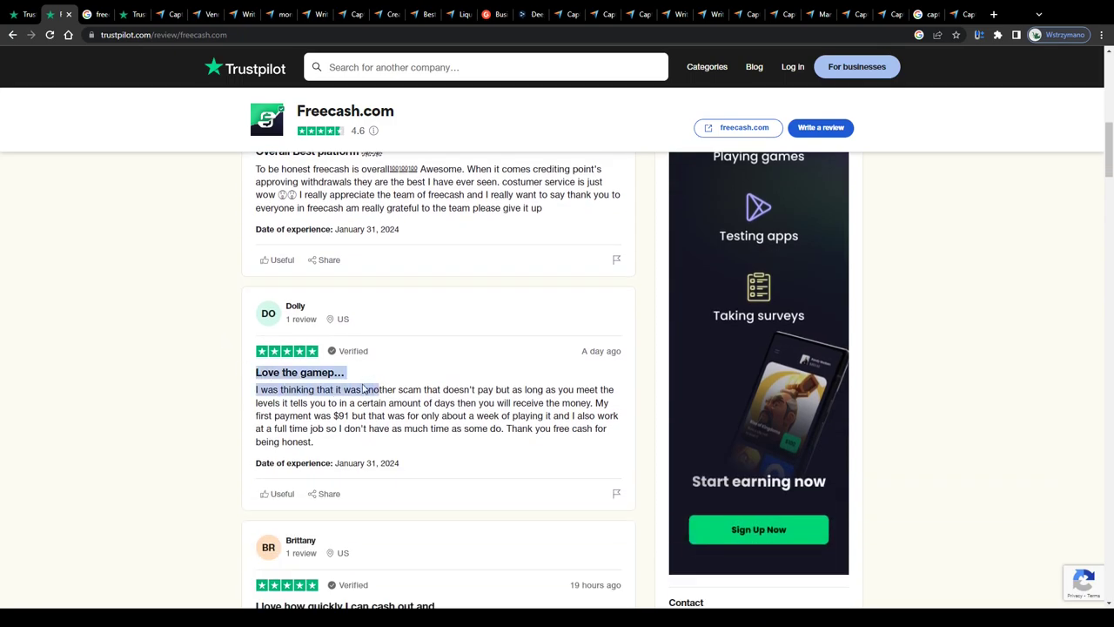
scroll(365, 389, down, 3)
drag(250, 375, 479, 376)
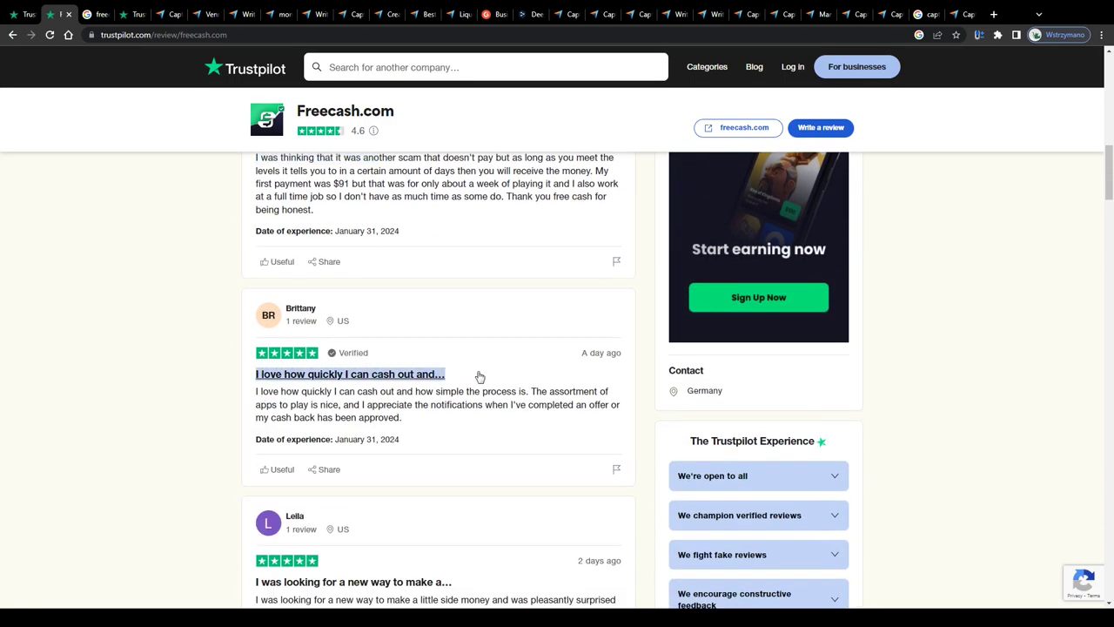
click(183, 383)
scroll(183, 383, up, 6)
scroll(270, 277, up, 1)
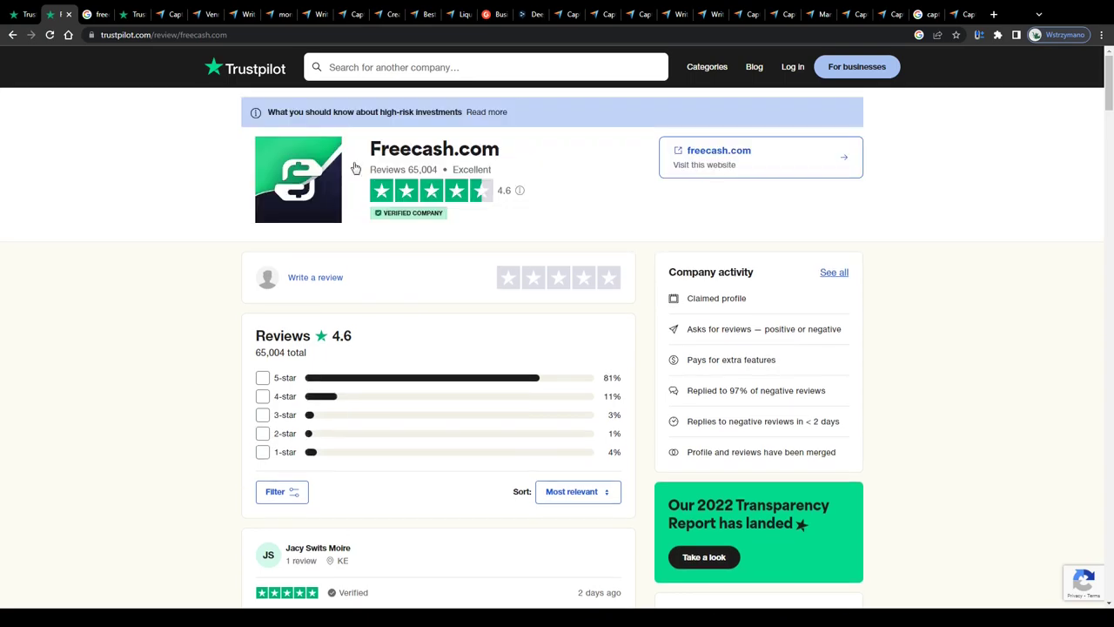
Step: Check the total number of reviews for Freecash.com in its Trustpilot header
drag(381, 173, 443, 174)
click(156, 257)
scroll(184, 218, down, 2)
scroll(95, 191, up, 2)
Step: Return to the Trustpilot home page and look over the Recent reviews section
click(17, 12)
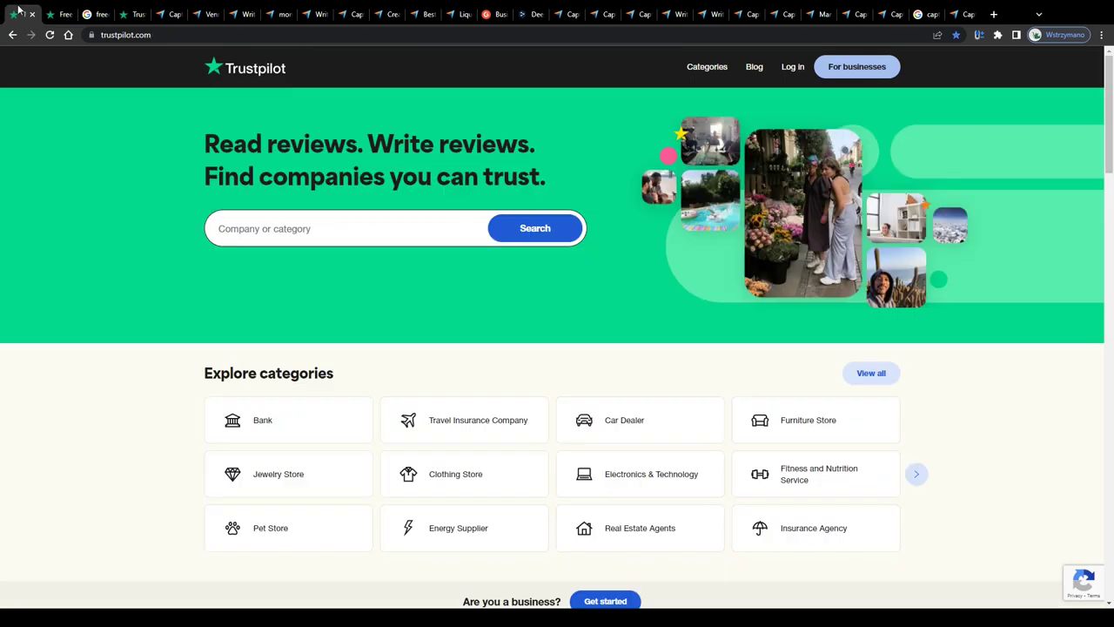
scroll(399, 276, down, 5)
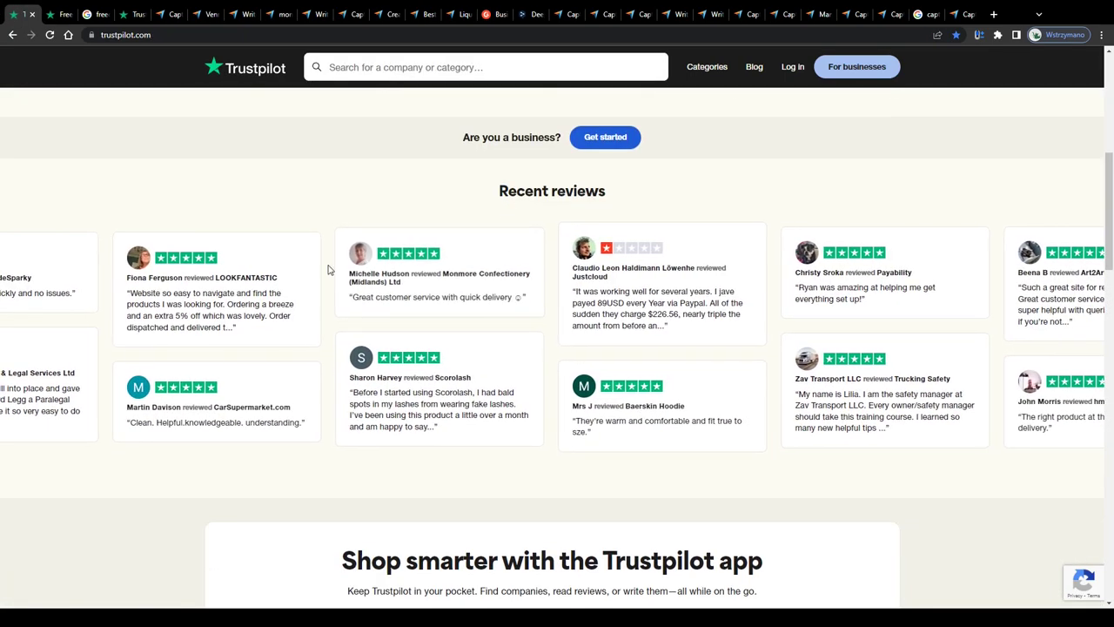
scroll(460, 280, up, 5)
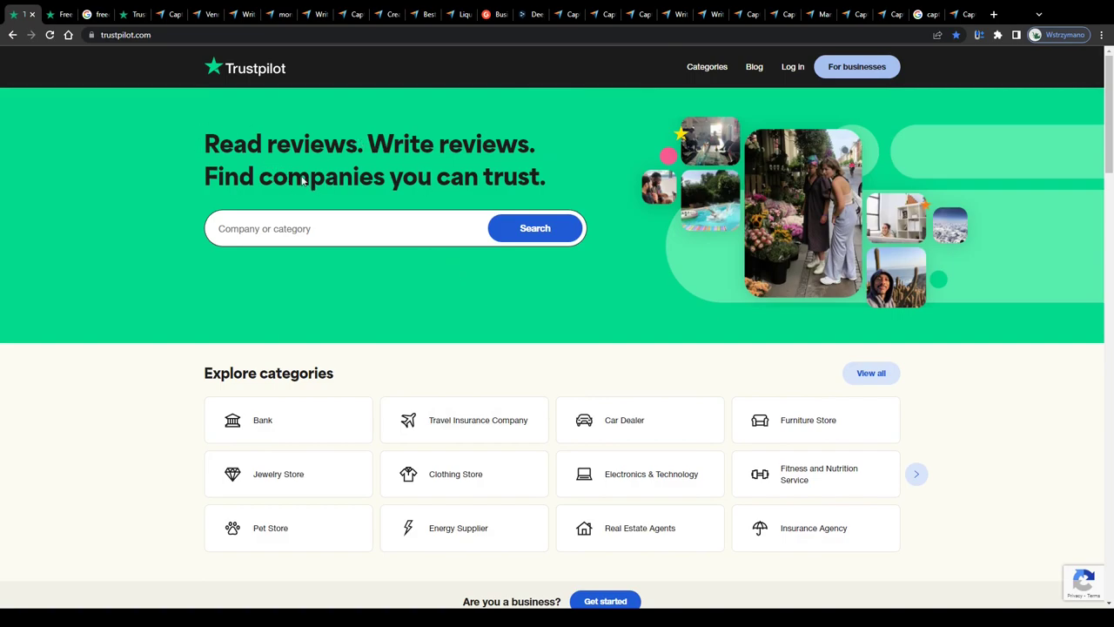
Step: Reopen the Freecash.com Trustpilot page and check its overall rating and the customer reviews below it
click(62, 14)
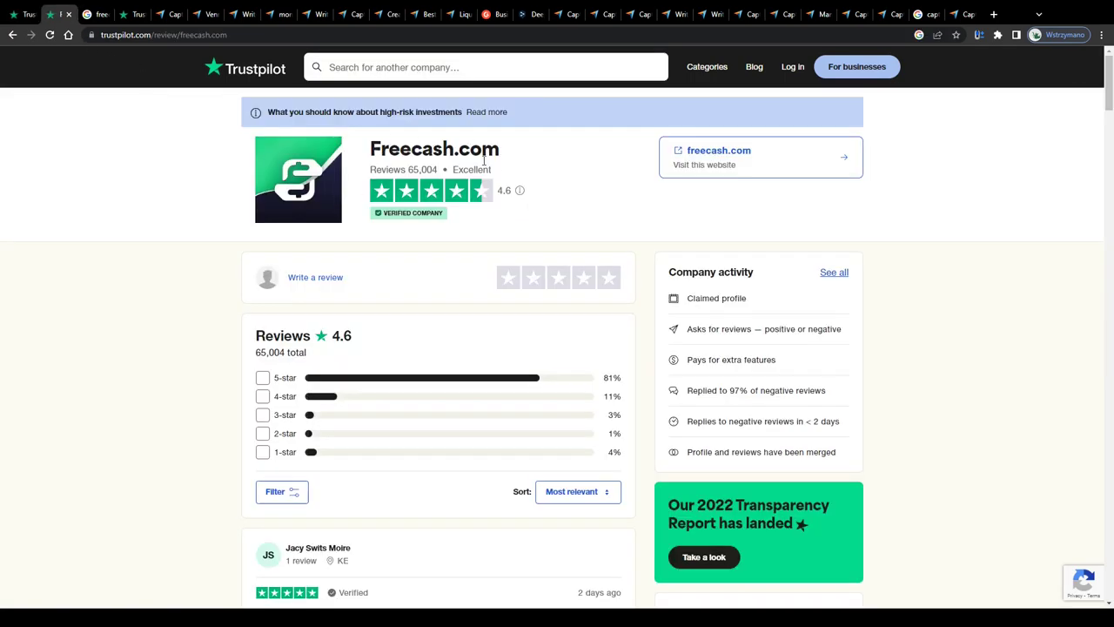
scroll(560, 204, down, 2)
drag(254, 219, 356, 221)
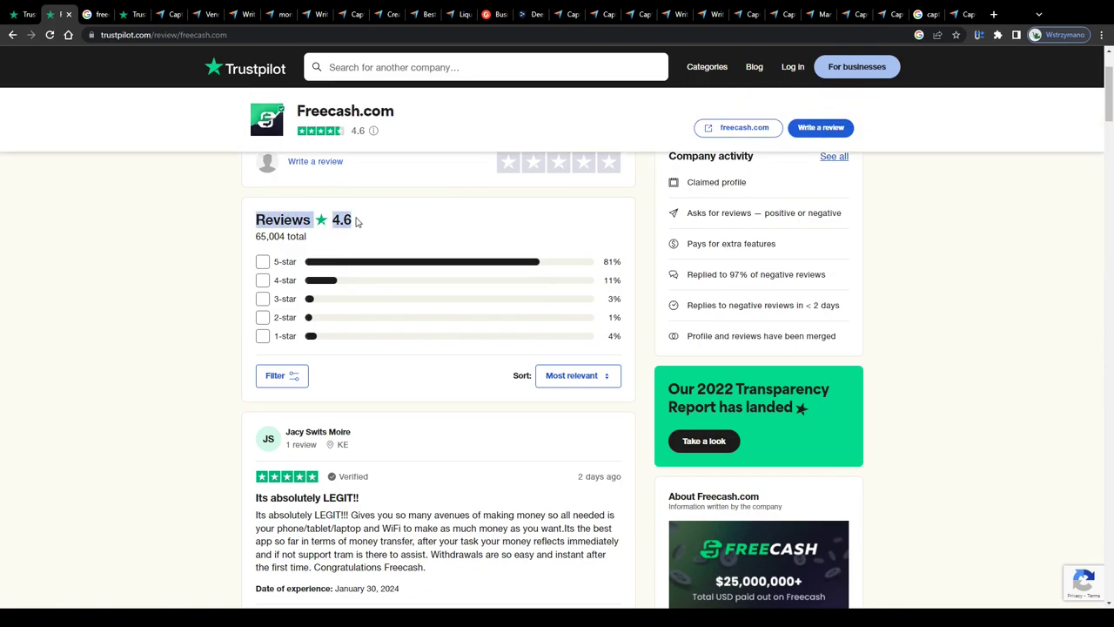
scroll(309, 281, down, 1)
scroll(309, 281, down, 8)
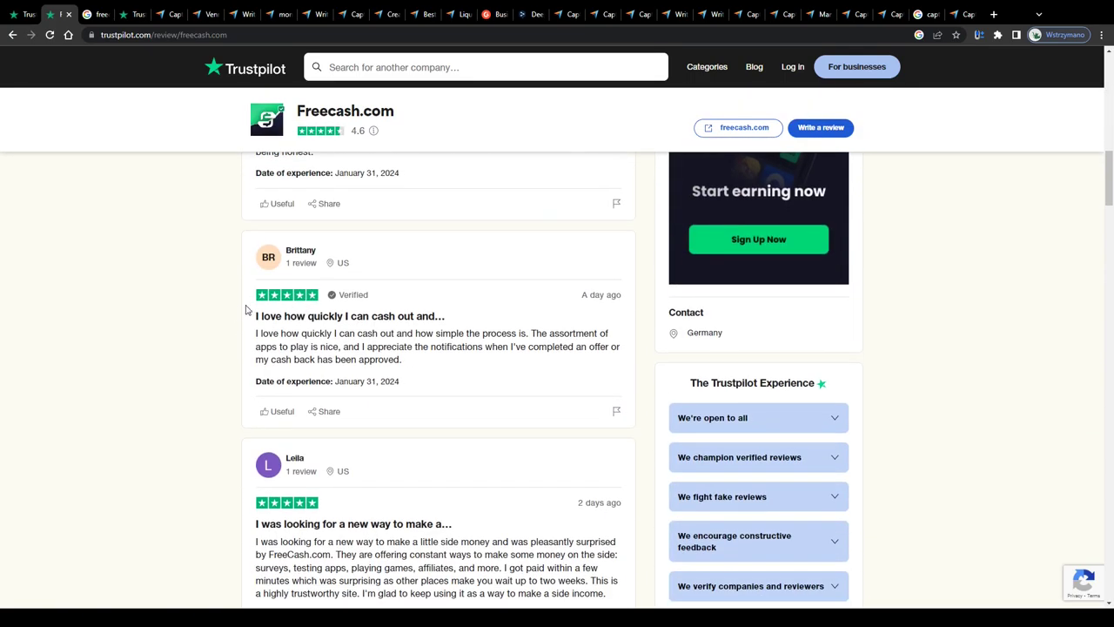
scroll(244, 313, up, 3)
scroll(234, 313, up, 4)
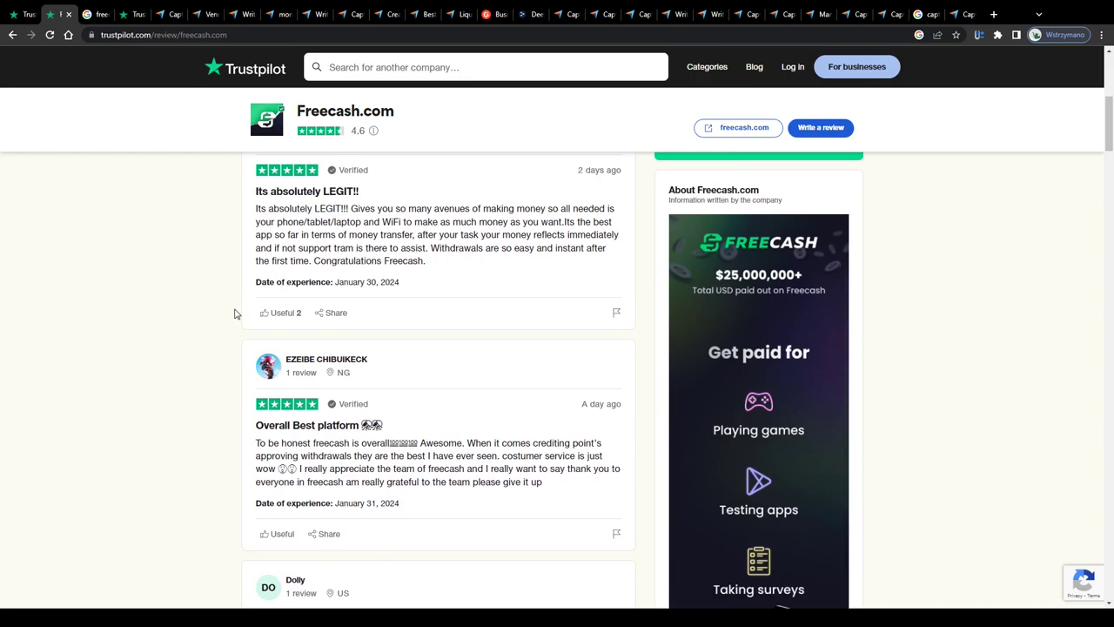
scroll(234, 313, up, 4)
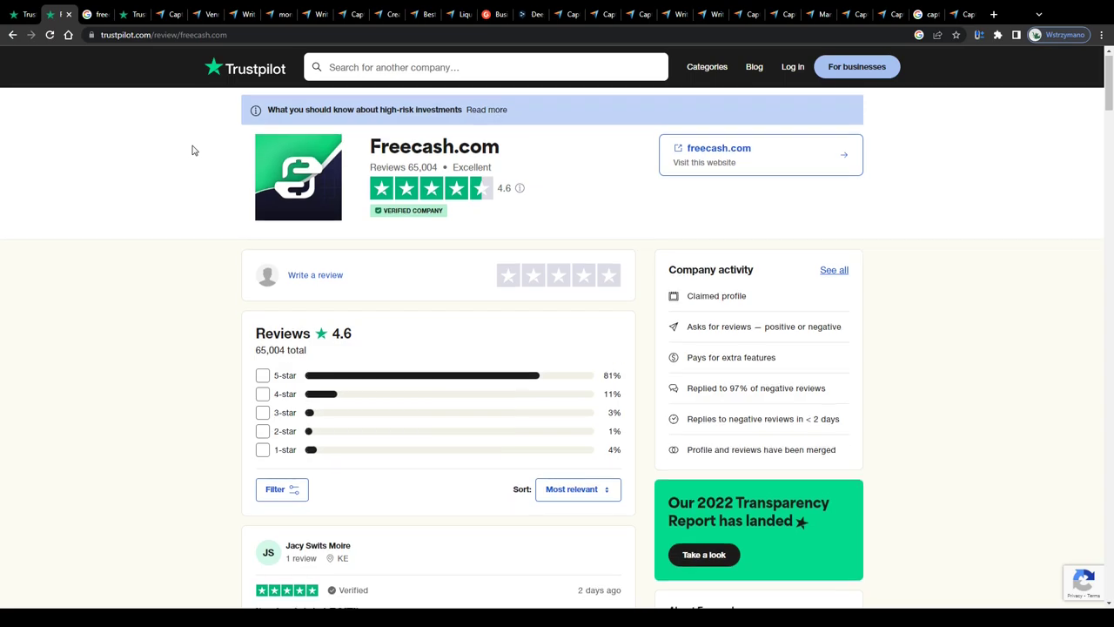
Step: Examine the star breakdown and the Company activity section for Freecash.com
scroll(194, 151, down, 1)
scroll(227, 191, down, 1)
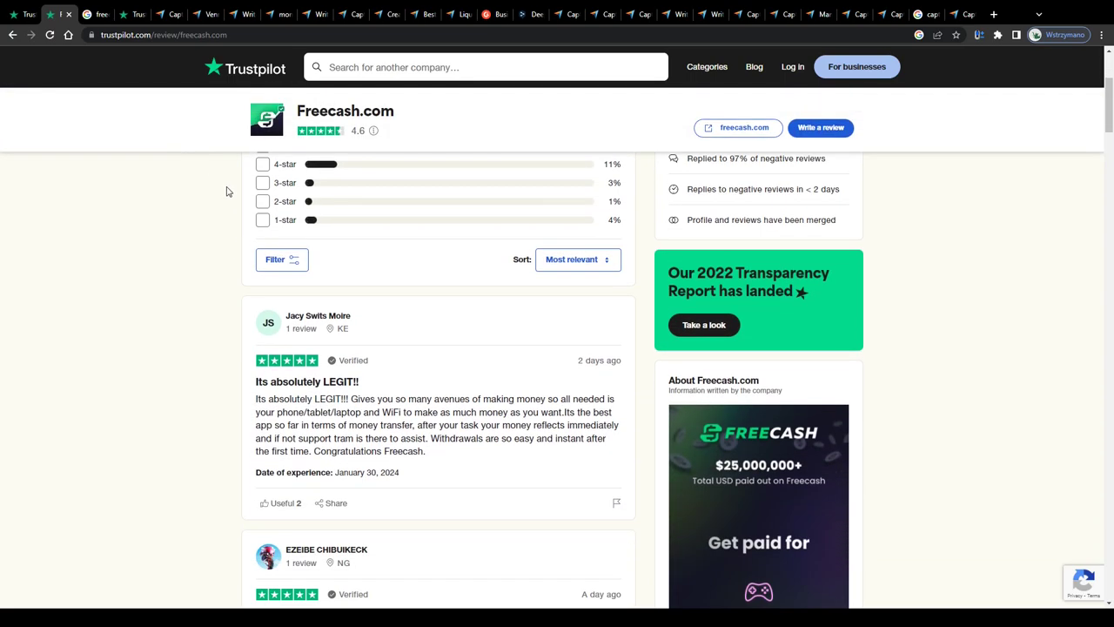
scroll(529, 247, up, 1)
drag(824, 274, 851, 280)
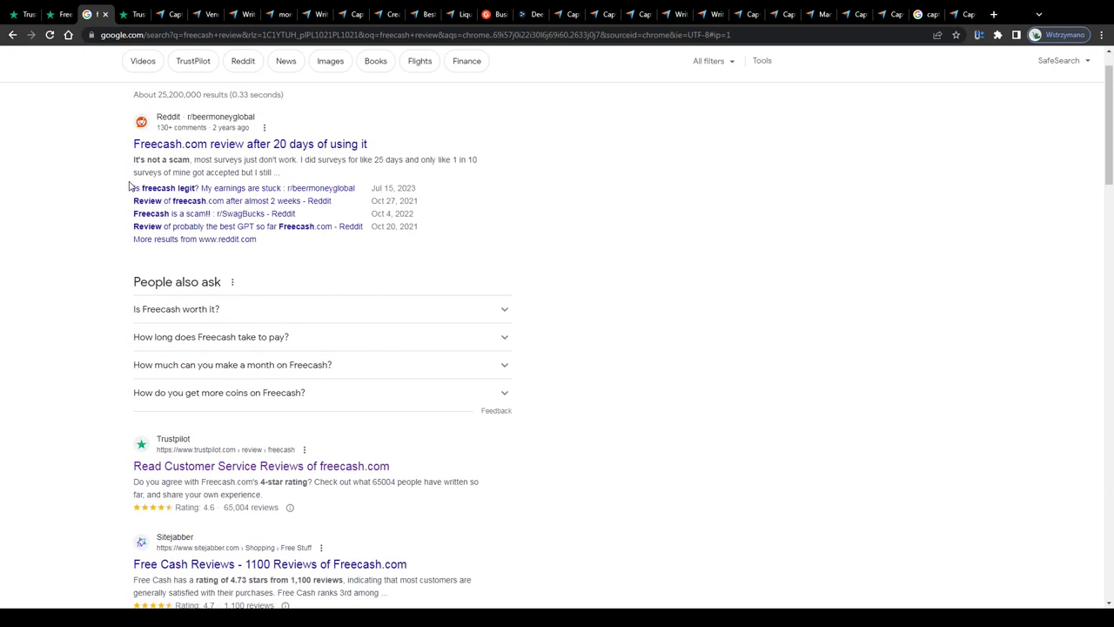
Step: Look through the Google results for "freecash review", comparing the Trustpilot, Sitejabber and other review listings
scroll(129, 186, up, 1)
scroll(121, 177, down, 5)
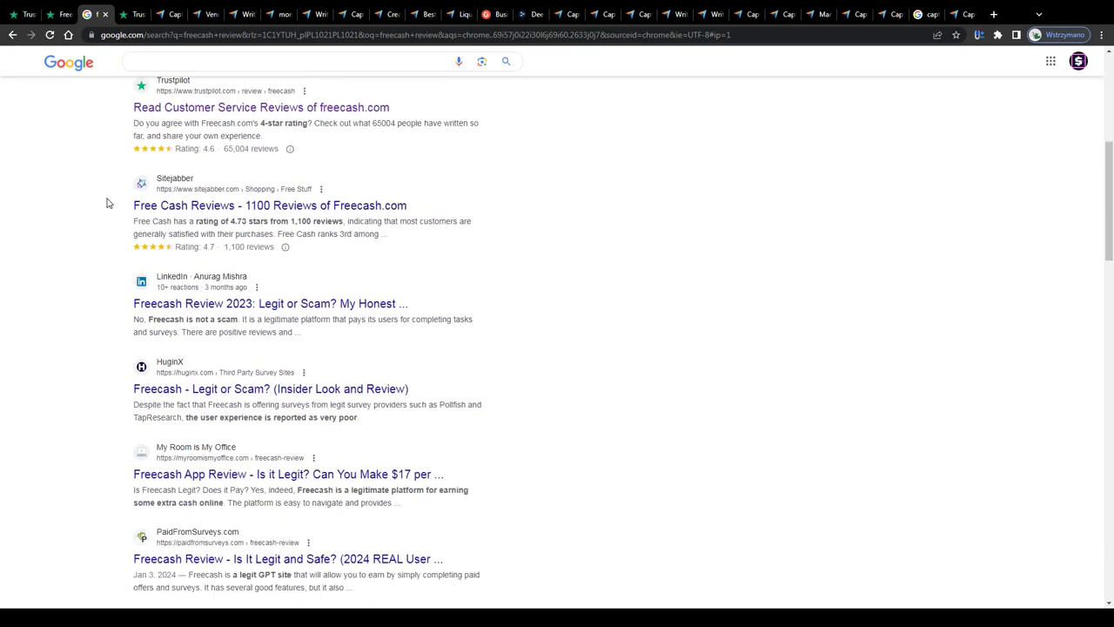
scroll(107, 203, down, 1)
scroll(87, 204, up, 2)
scroll(90, 205, down, 2)
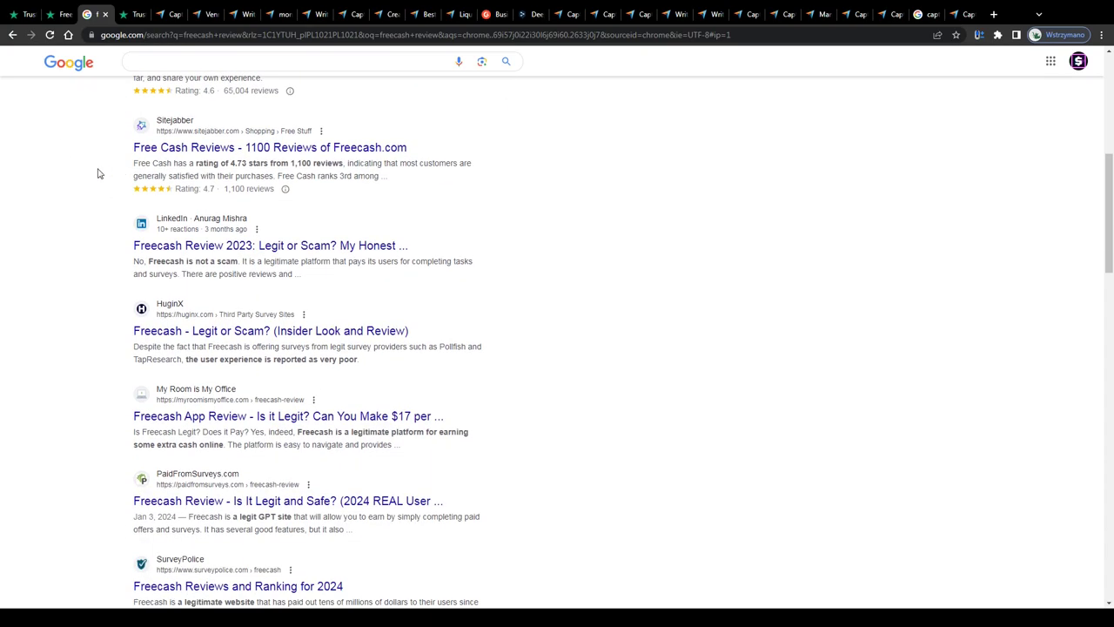
scroll(103, 203, down, 1)
scroll(103, 203, up, 2)
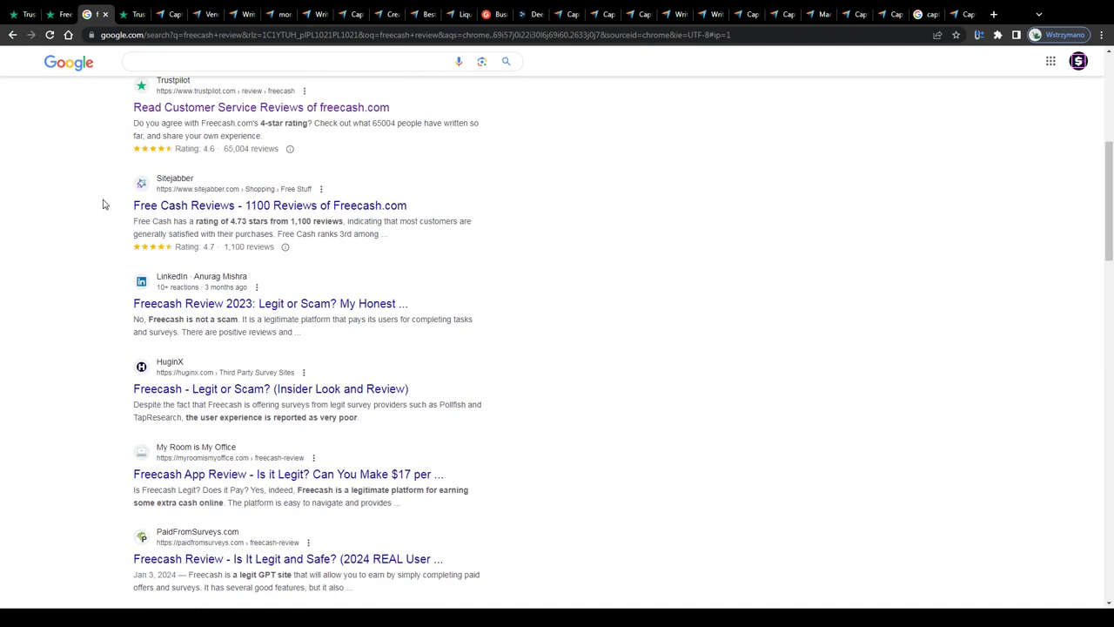
scroll(101, 151, up, 1)
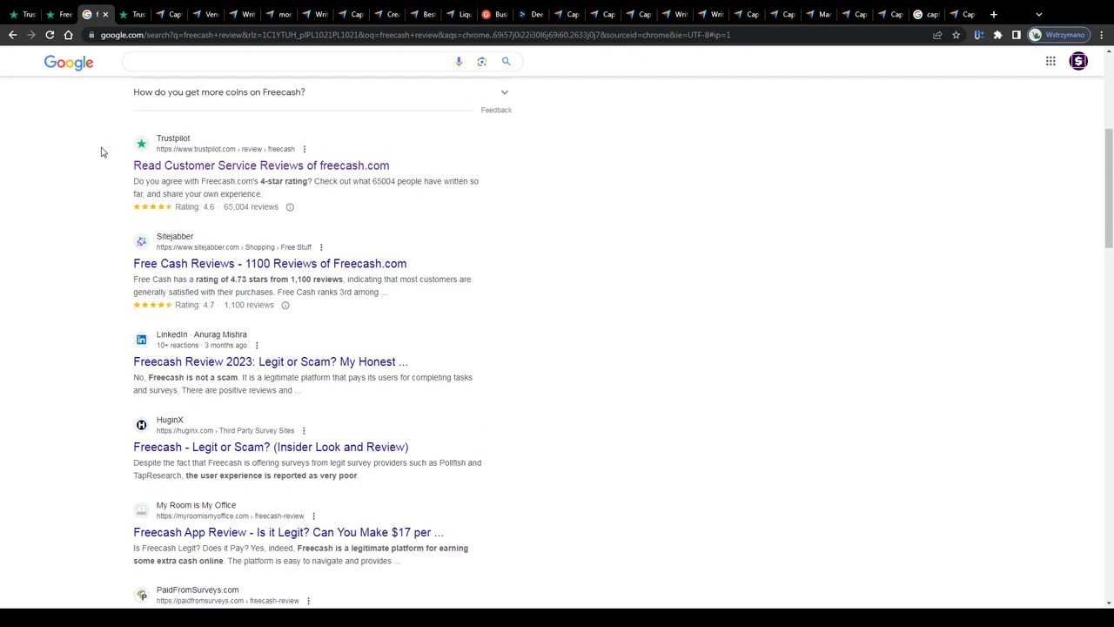
Step: Revisit the Recent reviews section on the Trustpilot home page and the rating summary on the Freecash.com page
click(124, 17)
scroll(351, 251, down, 3)
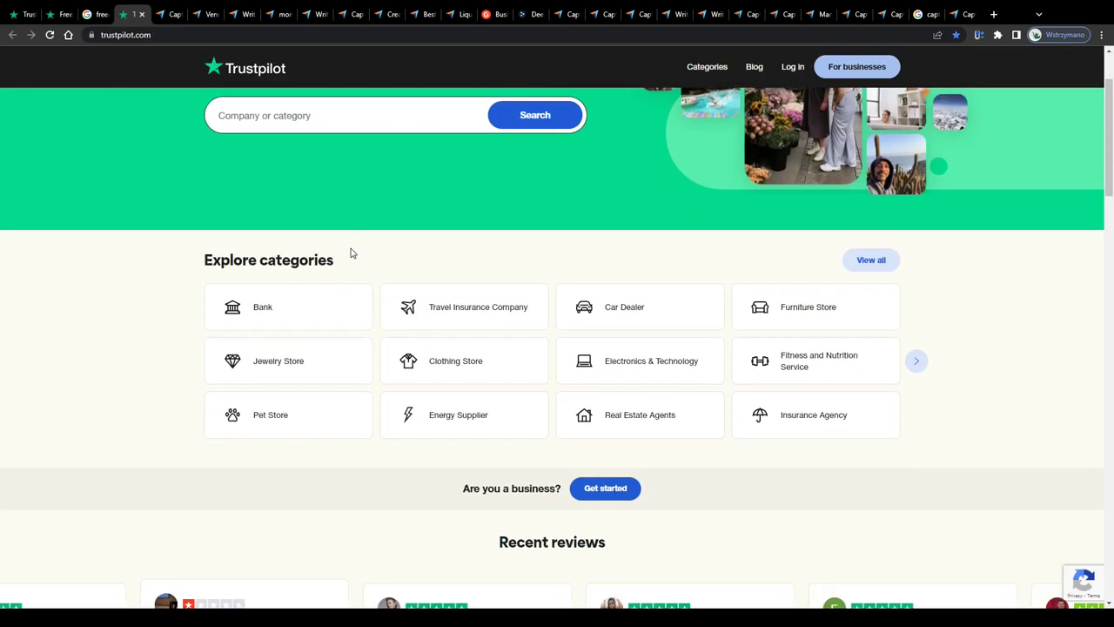
scroll(503, 305, down, 3)
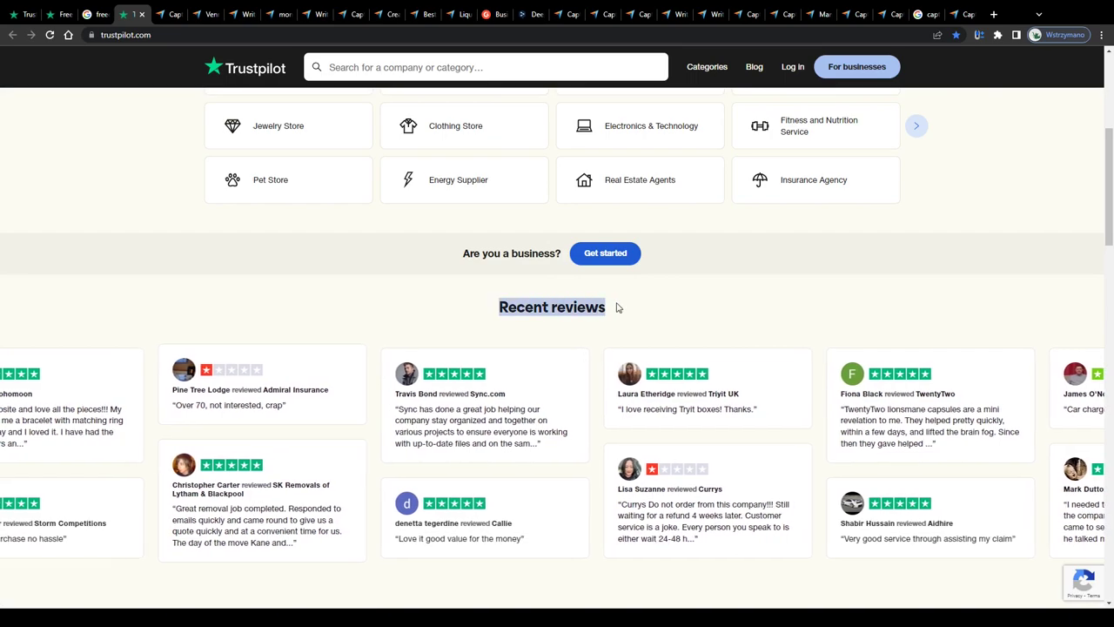
key(ctrl+2)
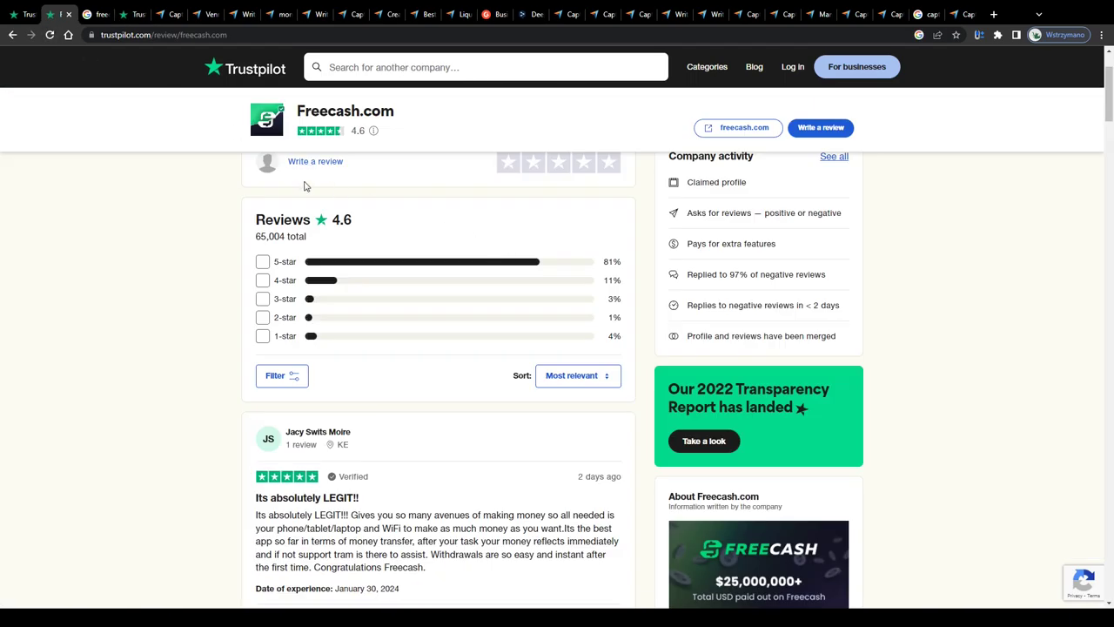
scroll(287, 148, up, 2)
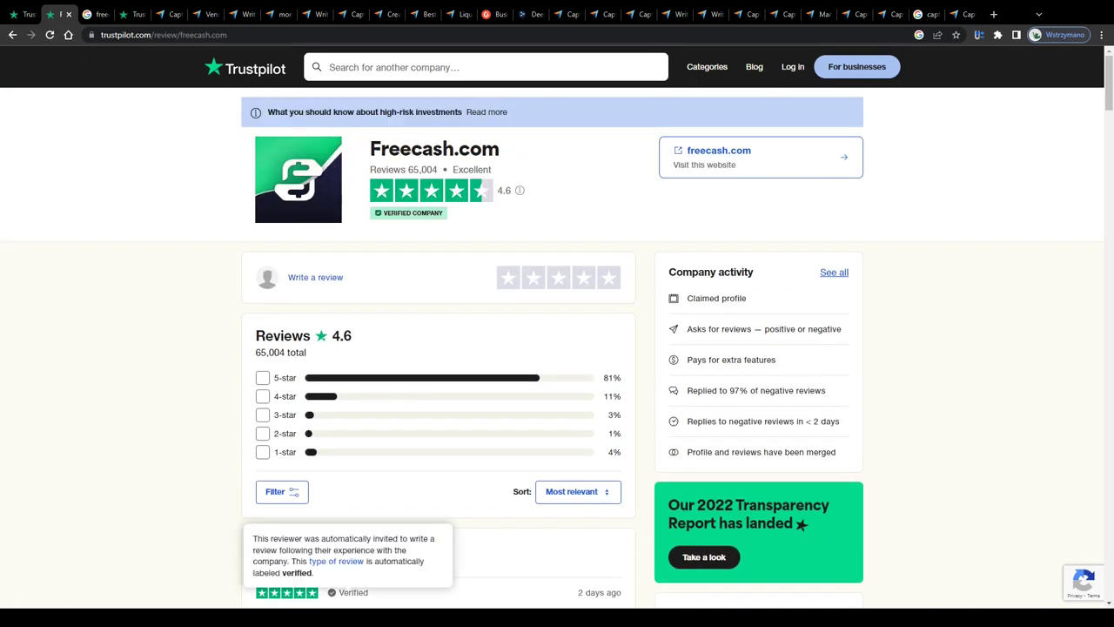
Step: Close the three Trustpilot tabs and the "freecash review" Google results, leaving the Capterra reviews page open
key(ctrl+w)
key(ctrl+w)
key(ctrl+w)
key(ctrl+w)
Step: Examine the "Write a software review" heading and the product search area on the Capterra reviews page
key(ctrl+plus)
key(ctrl+plus)
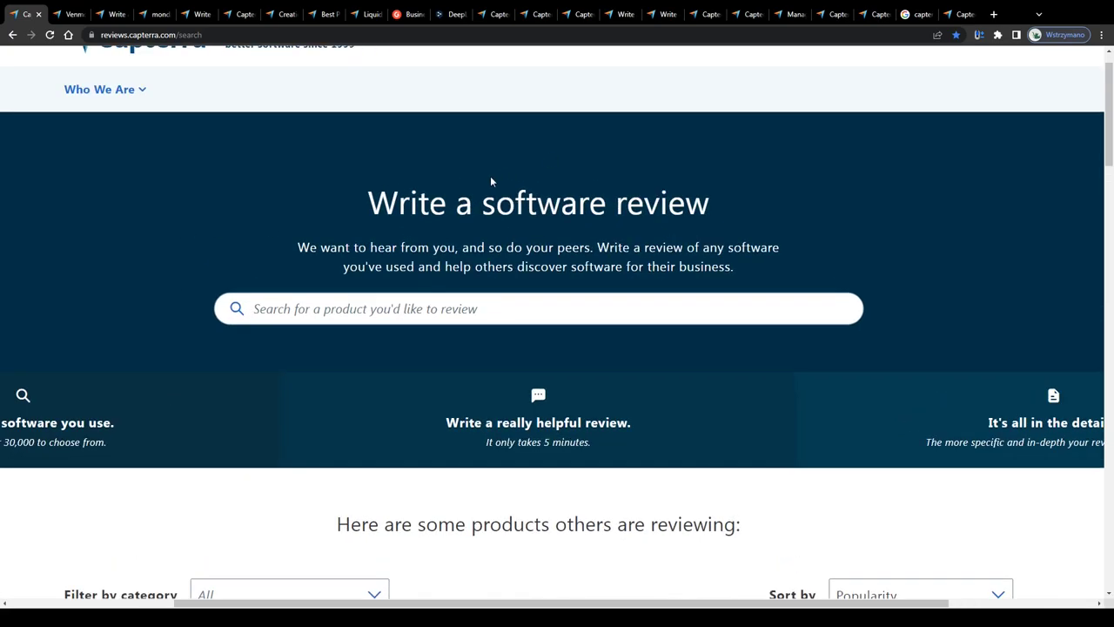
mouse_move(360, 205)
mouse_down()
mouse_move(739, 196)
mouse_move(374, 206)
mouse_up()
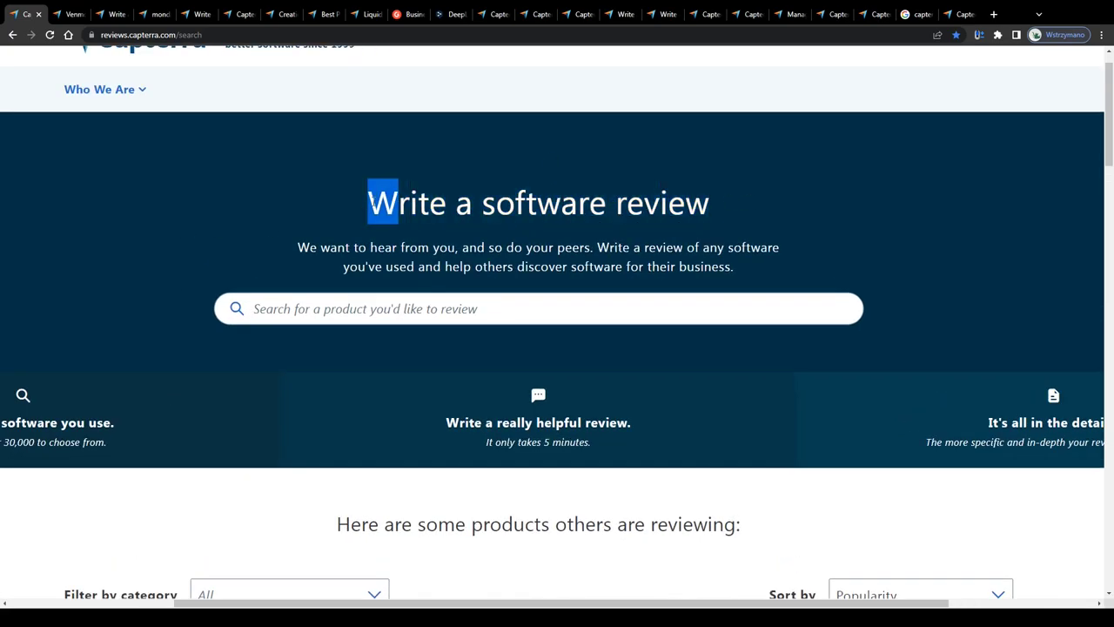
key(ctrl+minus)
key(ctrl+minus)
click(375, 194)
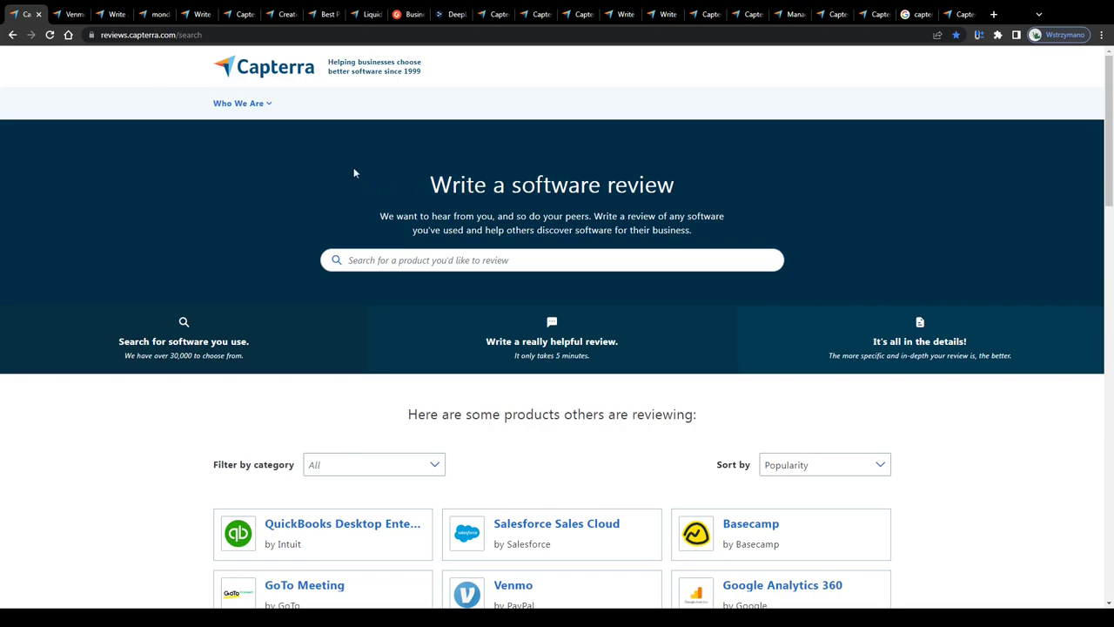
Step: Examine the Capterra logo and the tagline "Helping businesses choose better software since 1999" in the page header
key(ctrl+plus)
key(ctrl+plus)
key(ctrl+plus)
key(ctrl+plus)
key(ctrl+plus)
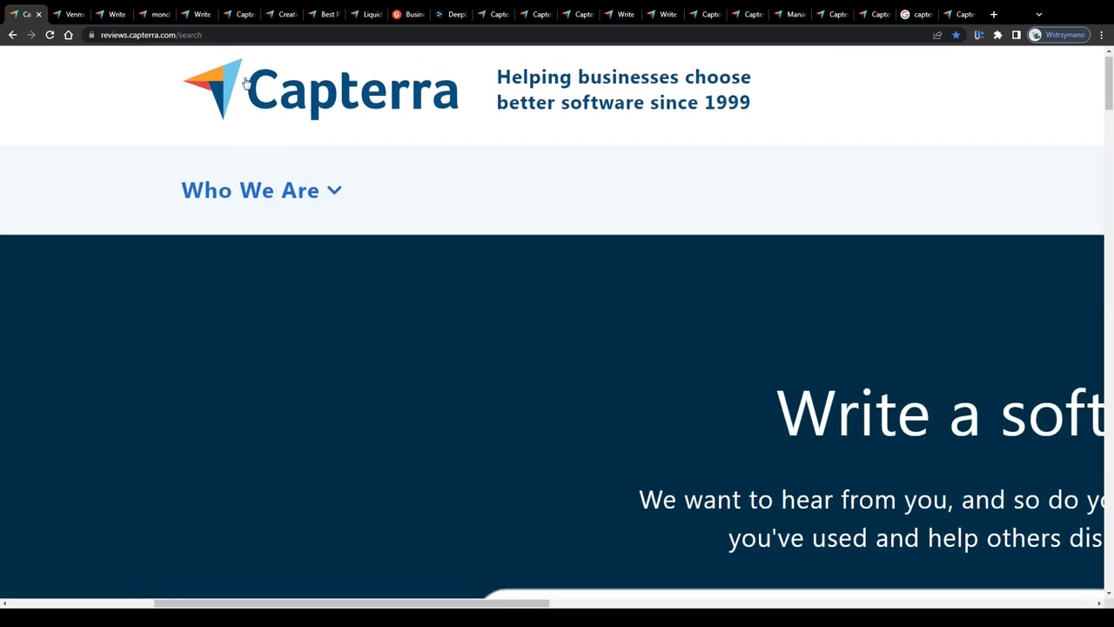
drag(510, 84, 778, 114)
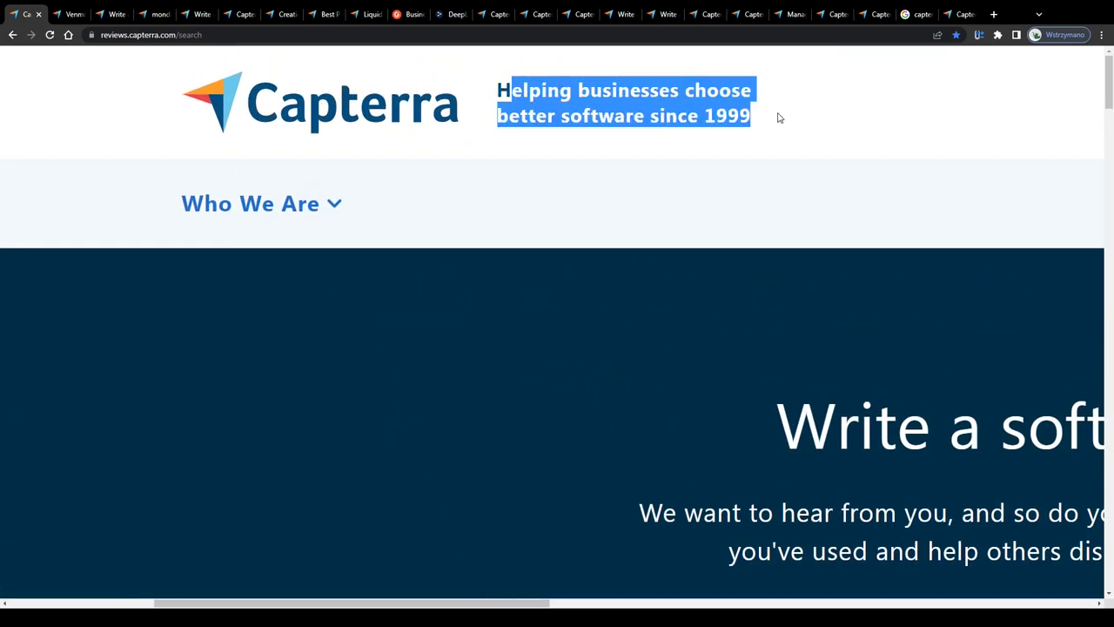
key(ctrl+0)
mouse_move(417, 198)
mouse_down()
mouse_move(689, 198)
mouse_move(702, 236)
mouse_move(579, 231)
mouse_move(725, 231)
mouse_move(406, 184)
mouse_up()
Step: Look through the list of software products others are reviewing on Capterra
scroll(270, 180, down, 3)
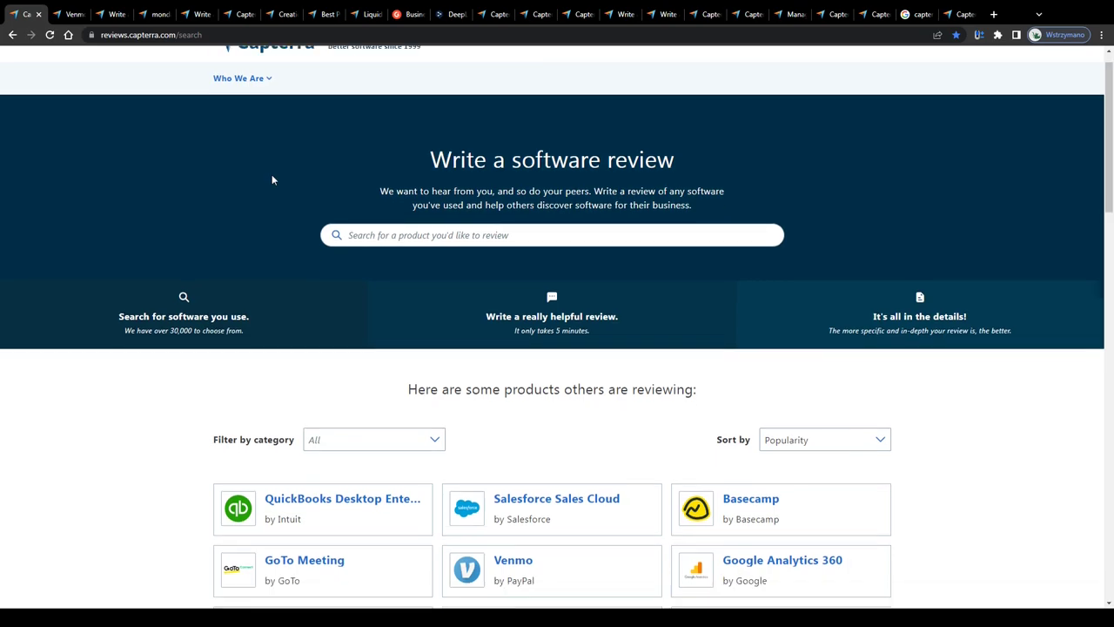
scroll(453, 189, down, 2)
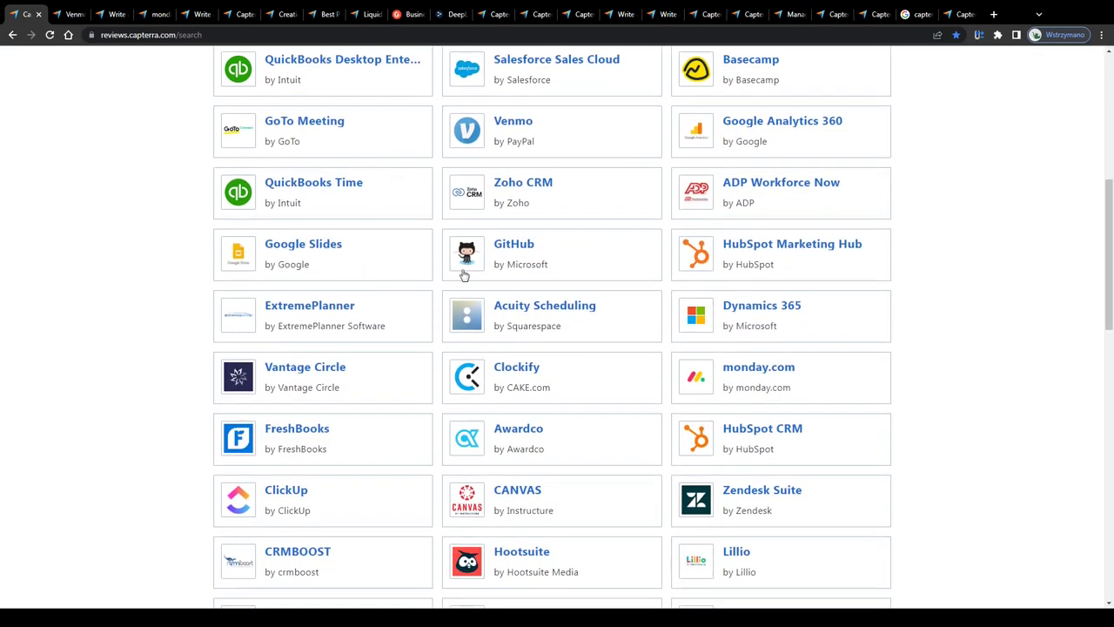
scroll(462, 274, up, 5)
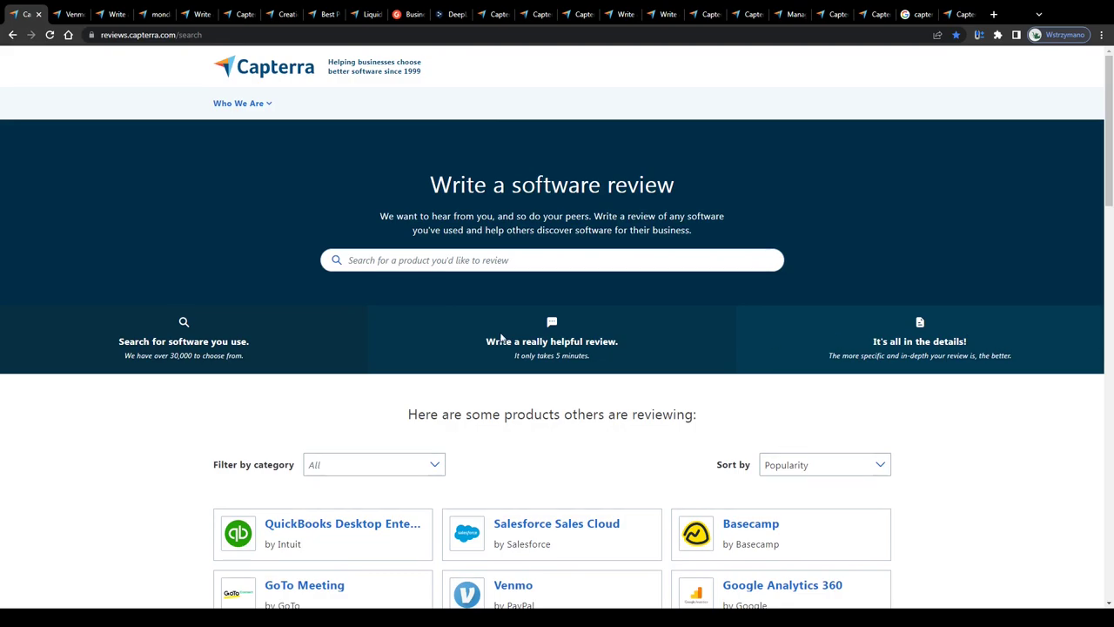
Step: Read the "Write a really helpful review" guidance and review the first product entries listed beneath it
scroll(501, 339, up, 5)
mouse_move(479, 364)
mouse_down()
mouse_move(607, 352)
mouse_move(747, 388)
mouse_move(476, 369)
mouse_up()
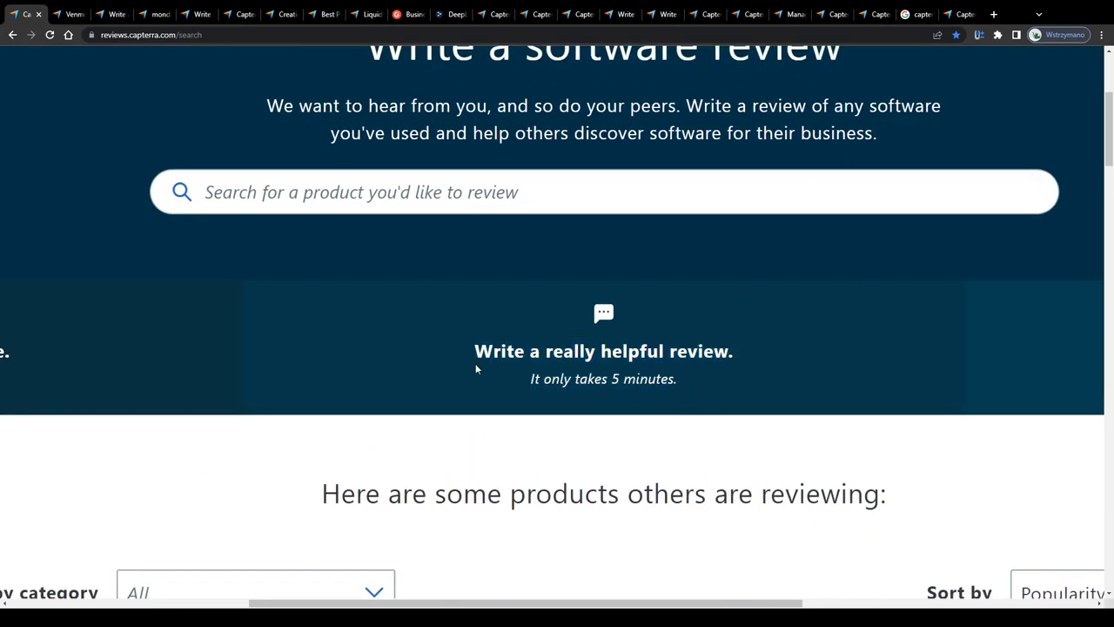
scroll(478, 356, down, 5)
scroll(477, 356, down, 2)
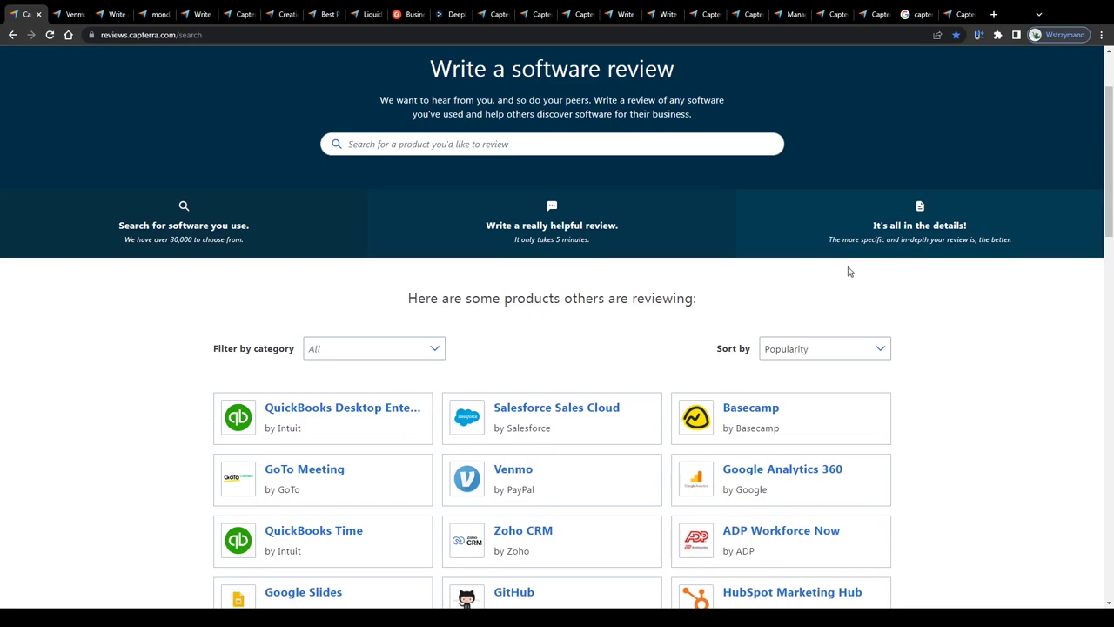
scroll(505, 291, down, 3)
scroll(316, 300, up, 4)
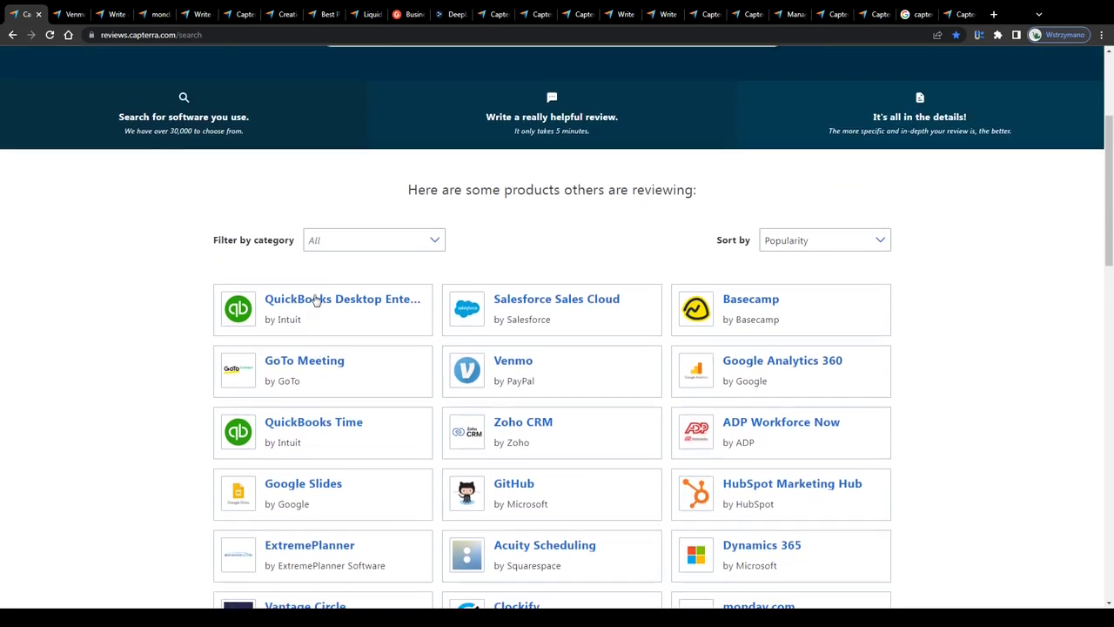
scroll(316, 300, up, 1)
scroll(811, 348, down, 1)
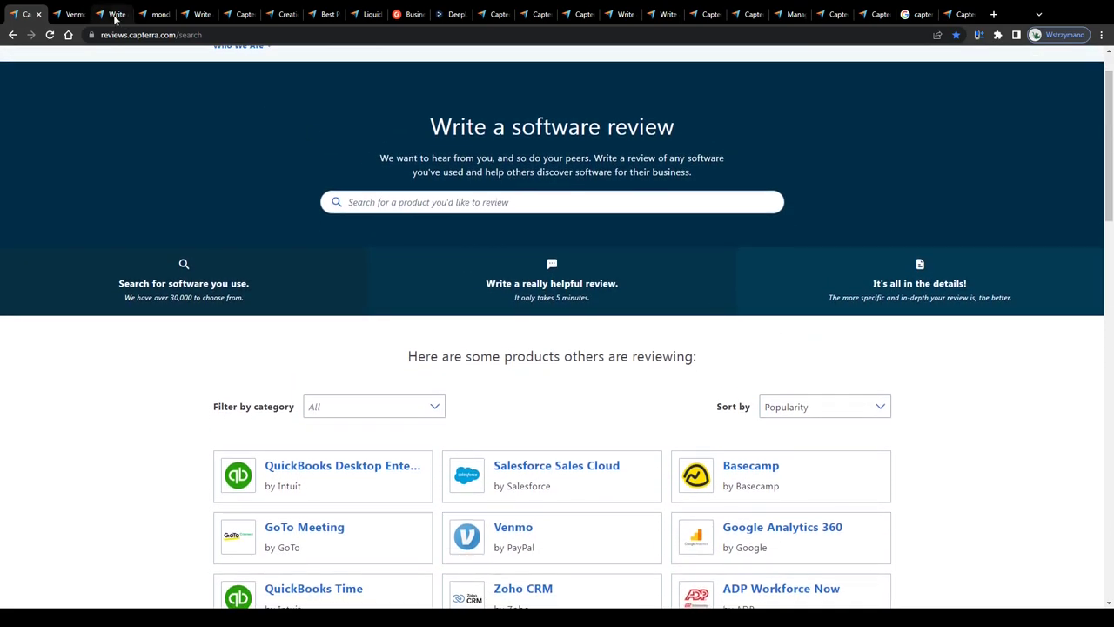
Step: Bring up the Venmo page on Capterra and look over its description and the comparison with PayPal
click(74, 14)
scroll(357, 195, down, 3)
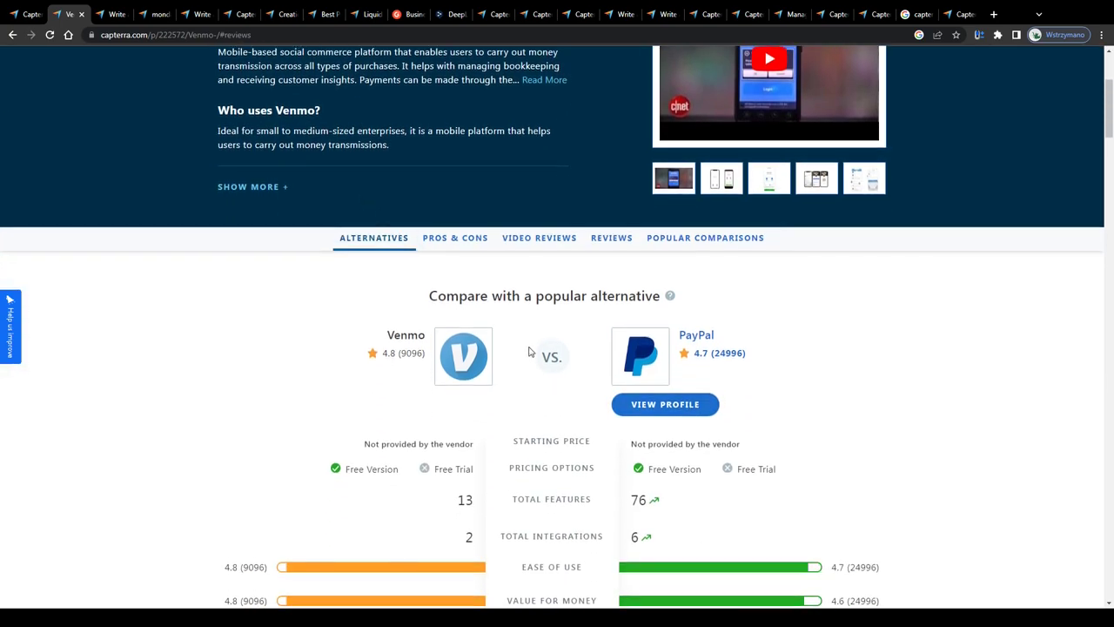
scroll(530, 354, down, 2)
scroll(545, 290, up, 2)
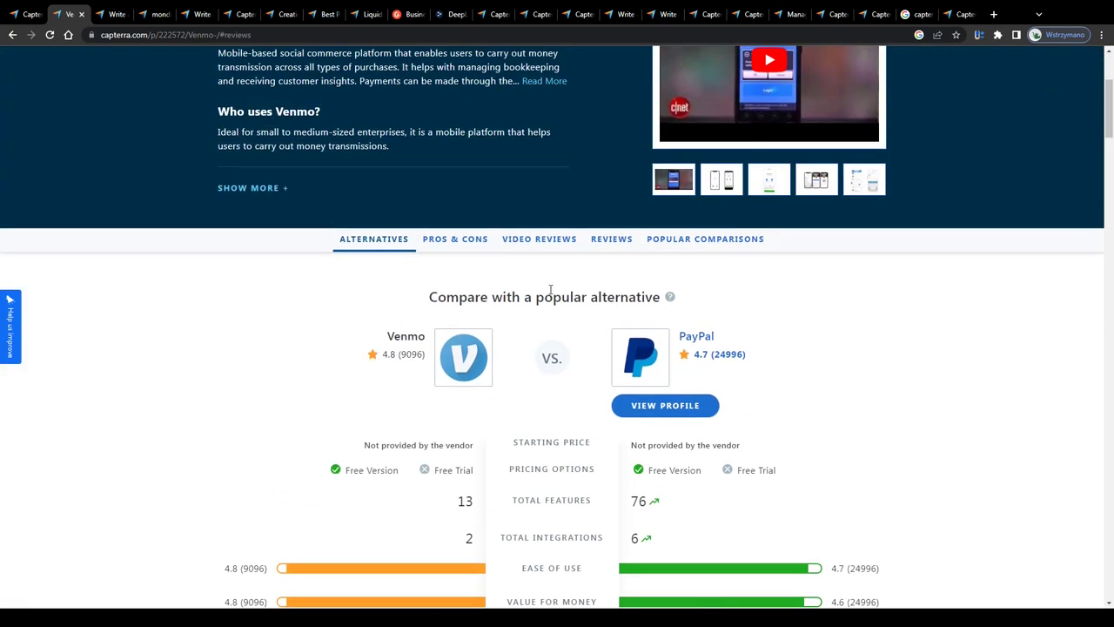
scroll(607, 250, up, 2)
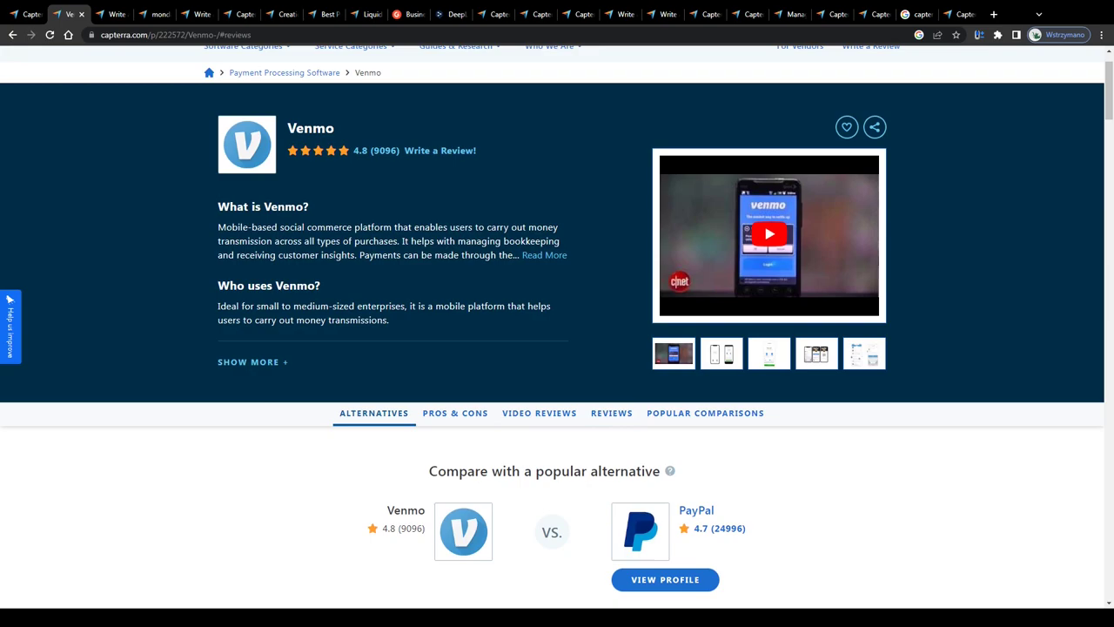
scroll(258, 131, up, 1)
Step: Examine the Venmo product name, its star rating and the Write a Review link up close
drag(349, 185, 279, 188)
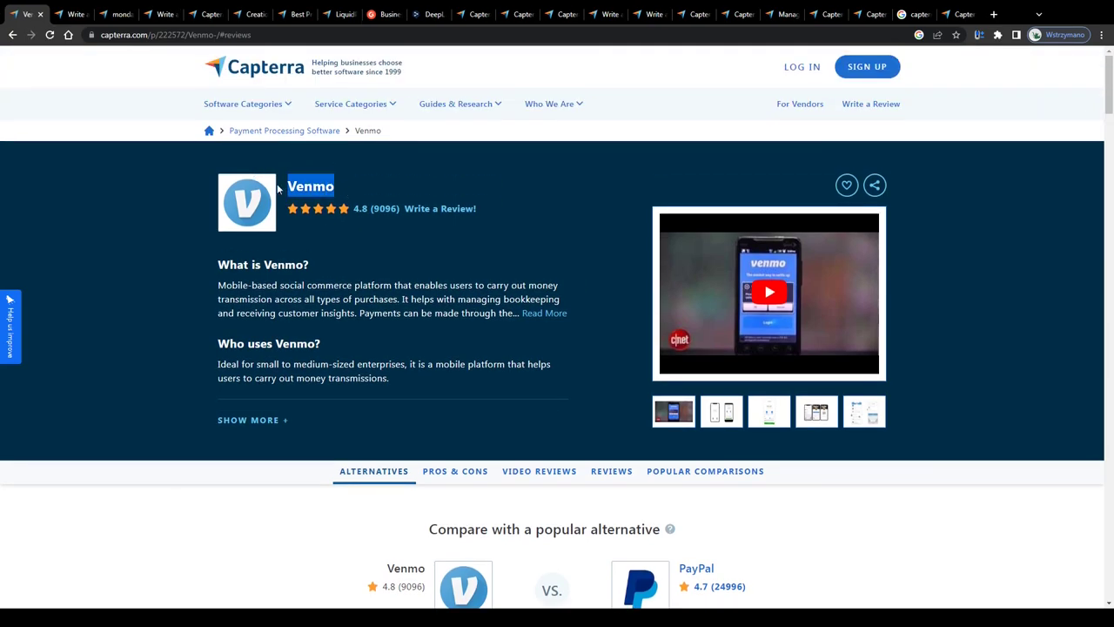
click(350, 178)
scroll(322, 178, up, 5)
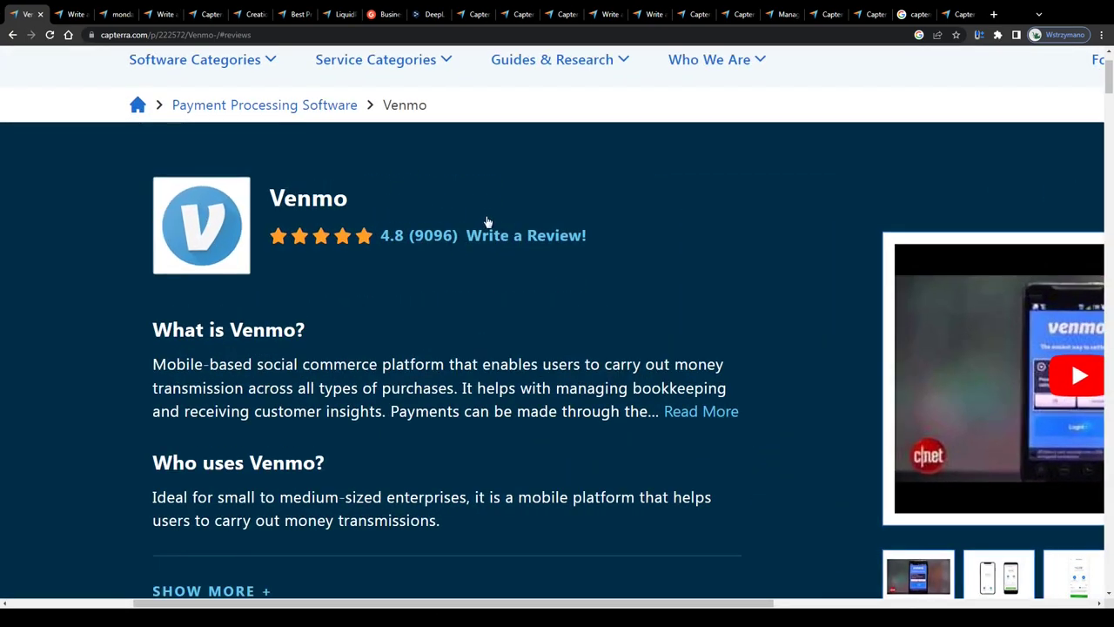
drag(671, 248, 712, 260)
scroll(689, 253, down, 5)
Step: Go to the Reviews section of the Venmo page and look through the pros, cons and video review
scroll(566, 251, down, 2)
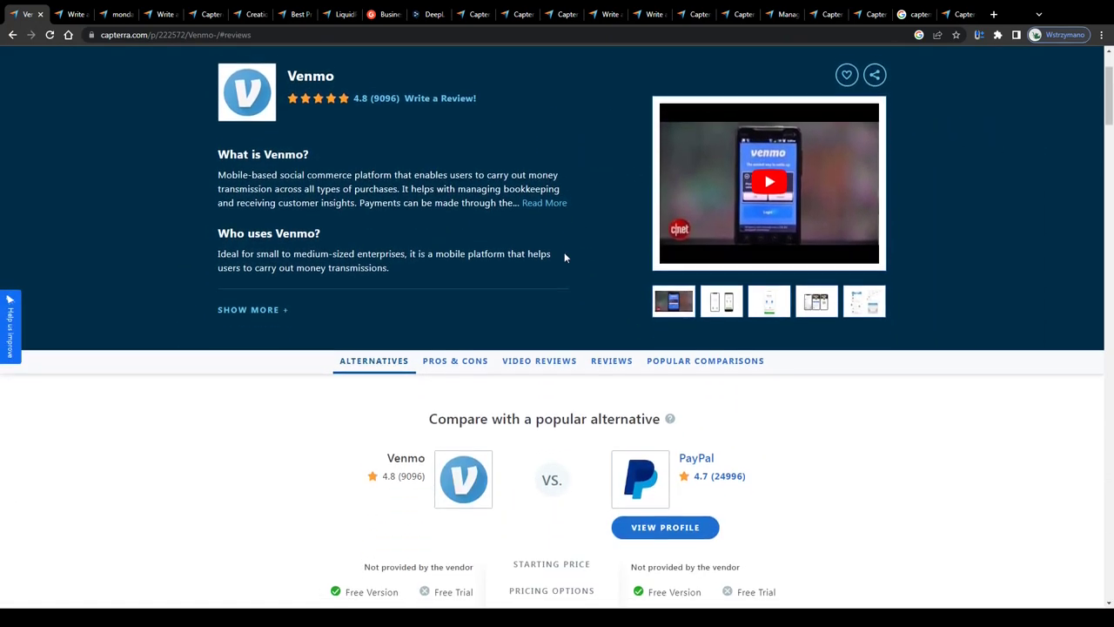
scroll(563, 251, down, 1)
scroll(570, 250, down, 1)
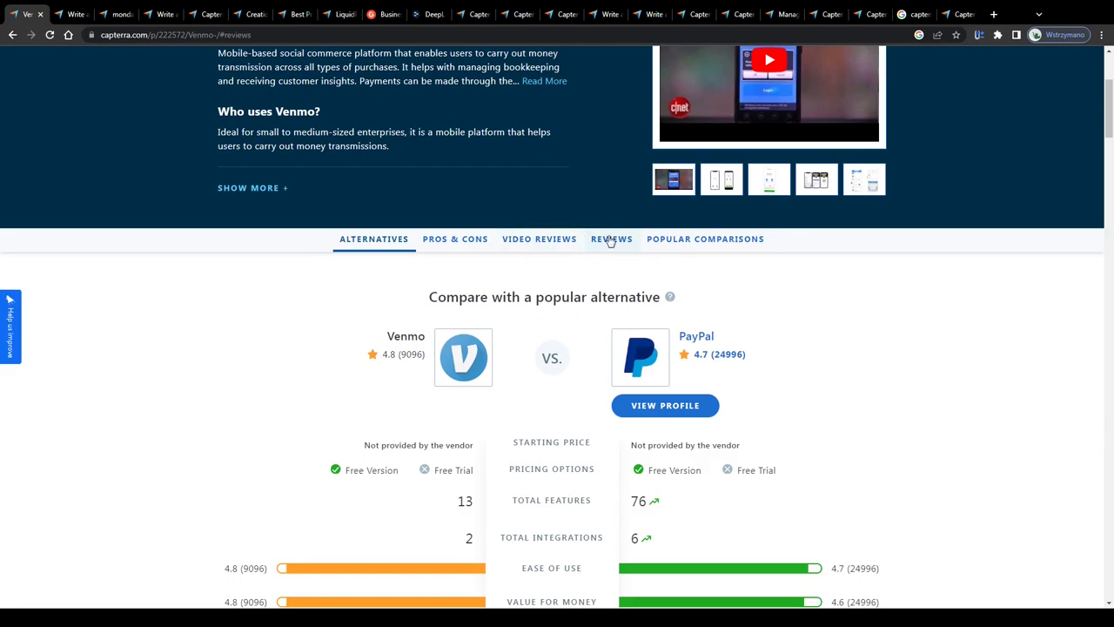
click(610, 240)
scroll(474, 263, down, 5)
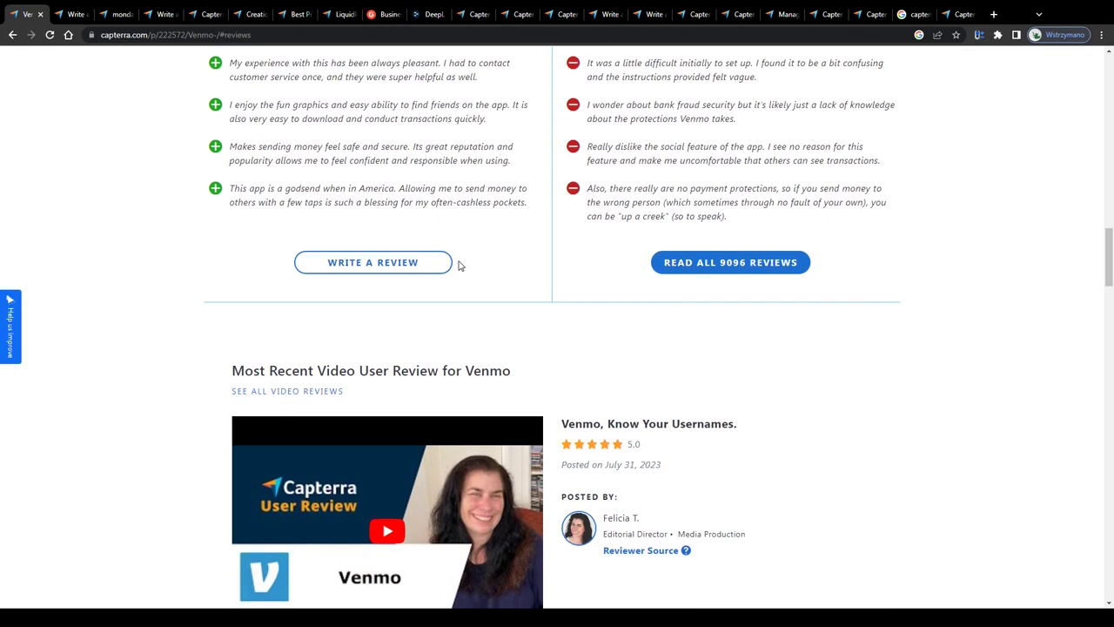
scroll(460, 265, down, 6)
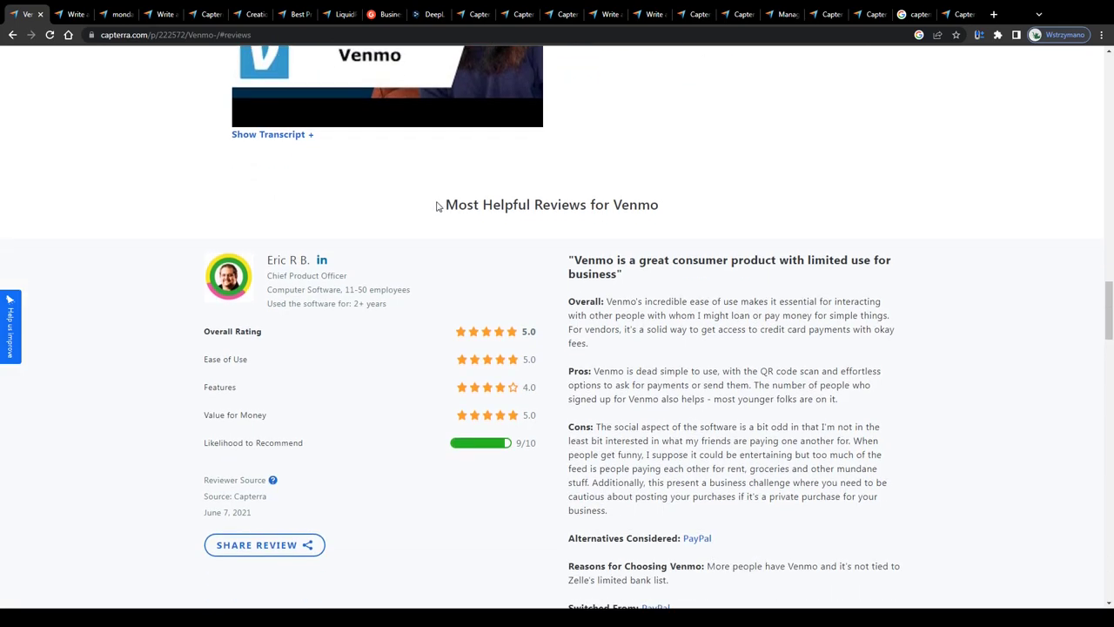
Step: Read the first review under "Most Helpful Reviews for Venmo", from its title to the reasons for switching
drag(438, 206, 687, 206)
drag(567, 257, 629, 273)
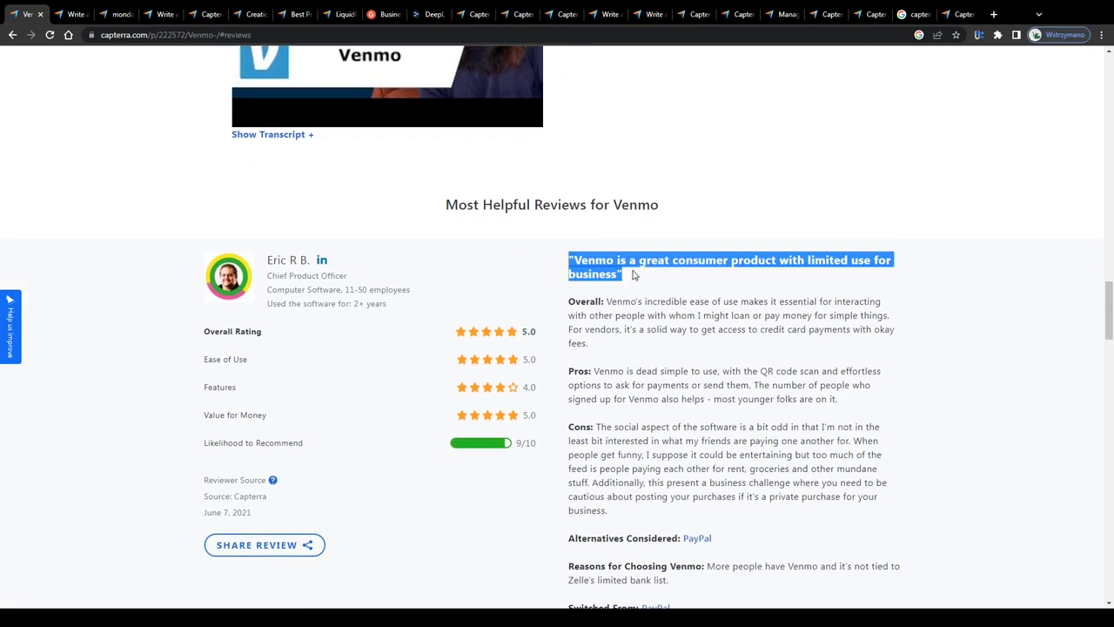
scroll(609, 261, down, 4)
scroll(591, 300, down, 3)
drag(568, 183, 818, 183)
scroll(687, 211, up, 6)
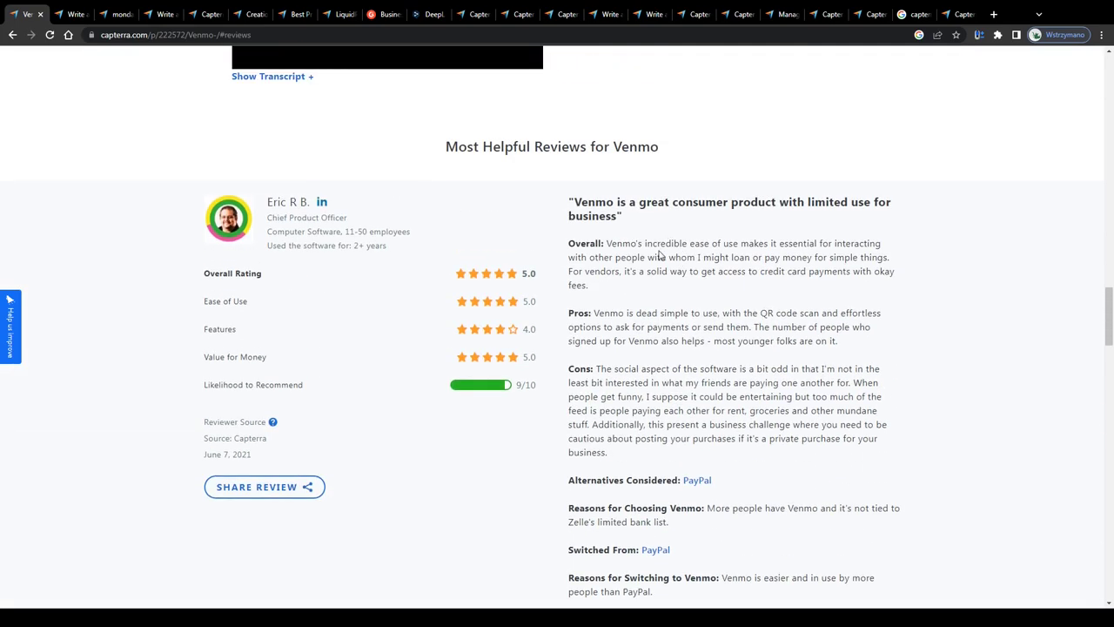
Step: Go back over the Venmo video review and pros and cons to the overall ratings under "Venmo Reviews"
scroll(486, 265, up, 3)
scroll(485, 265, up, 2)
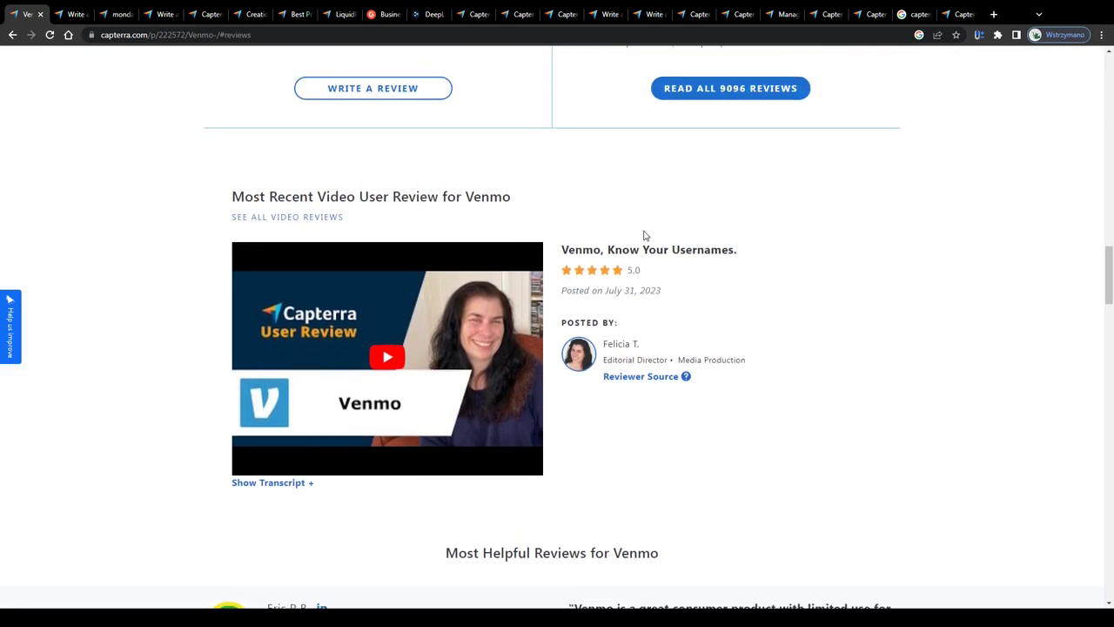
scroll(633, 242, up, 4)
scroll(634, 237, down, 2)
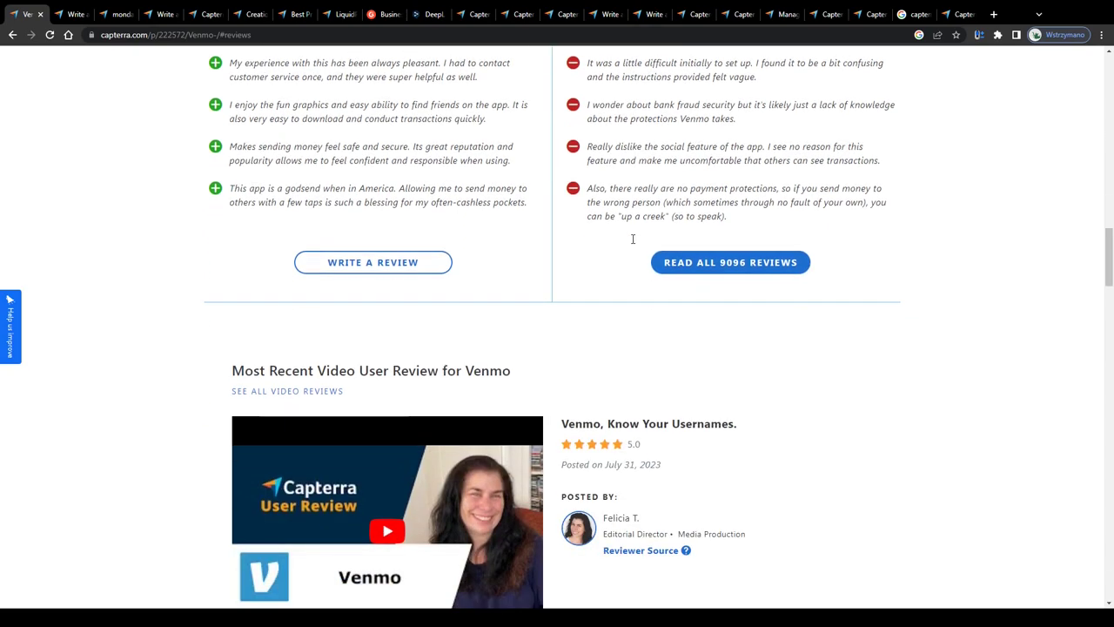
scroll(633, 244, up, 8)
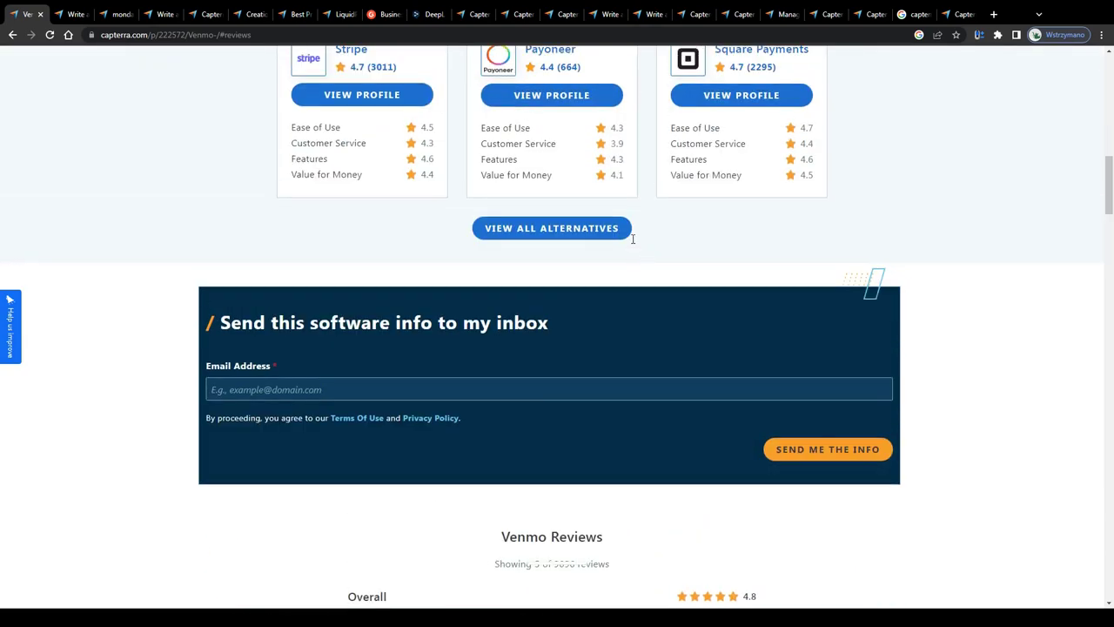
scroll(632, 244, down, 3)
triple_click(627, 248)
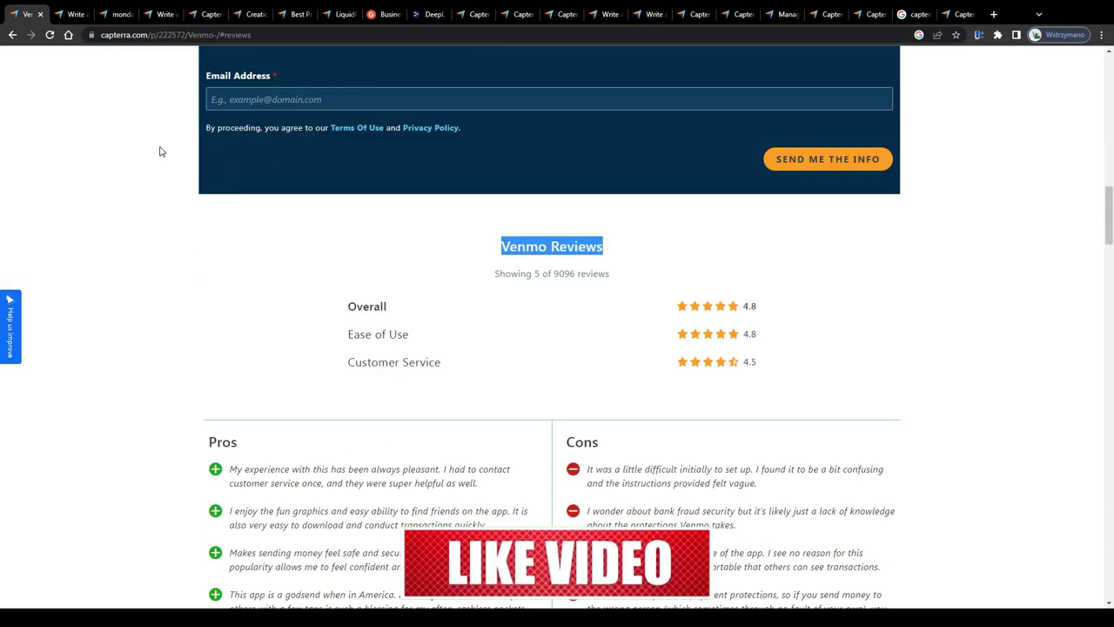
Step: Bring up the monday.com page on Capterra and examine its name, rating and the "What is monday.com?" description
click(111, 13)
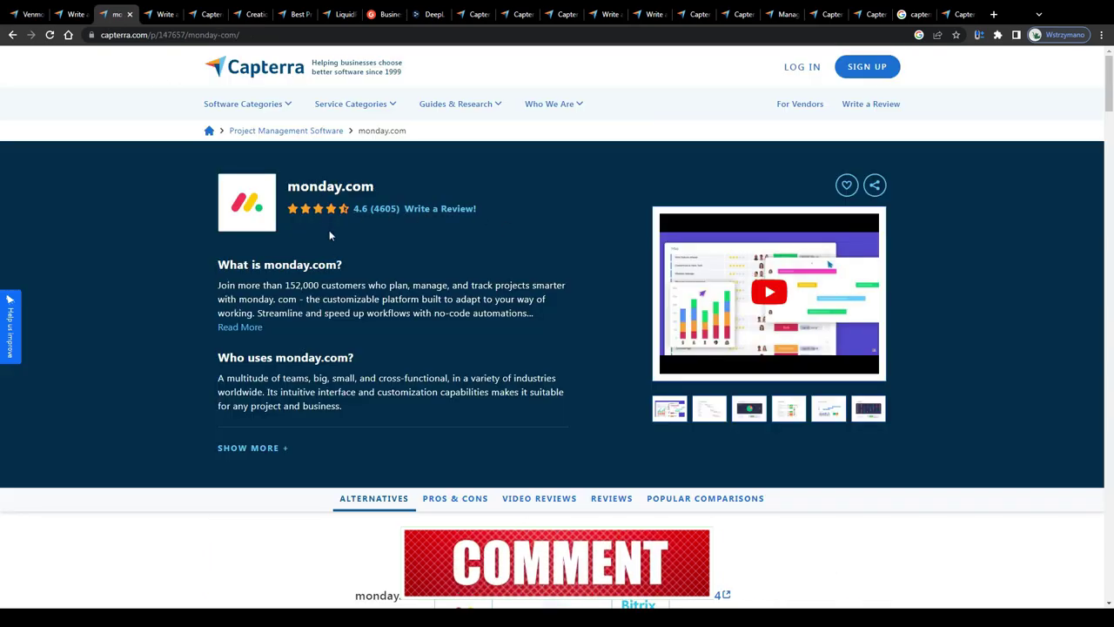
ctrl+scroll(319, 214, up, 5)
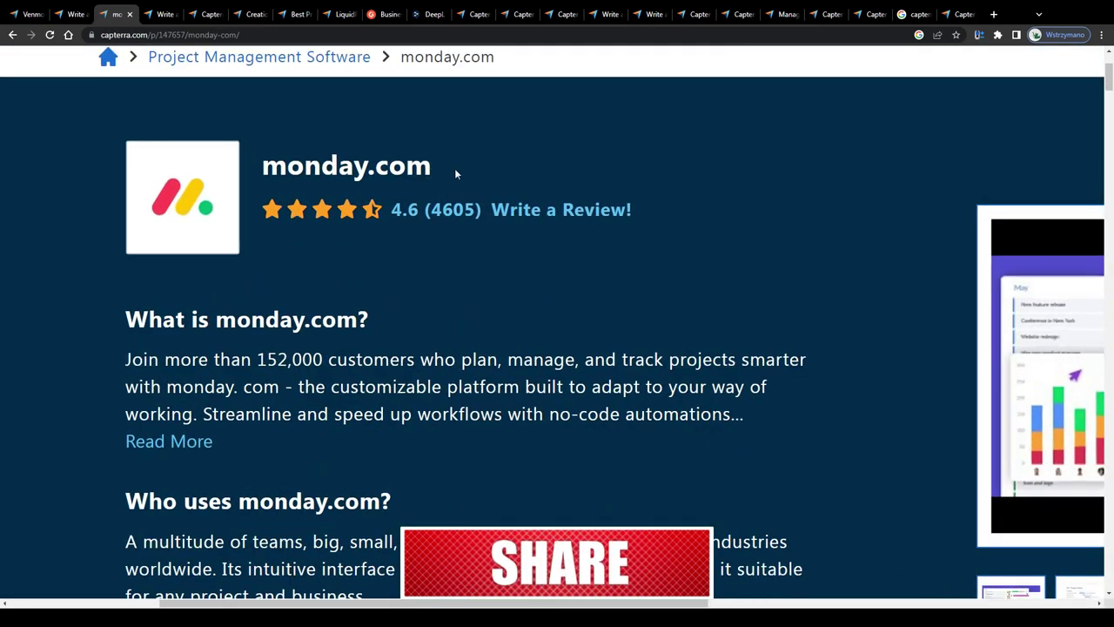
drag(432, 166, 266, 165)
drag(126, 318, 371, 320)
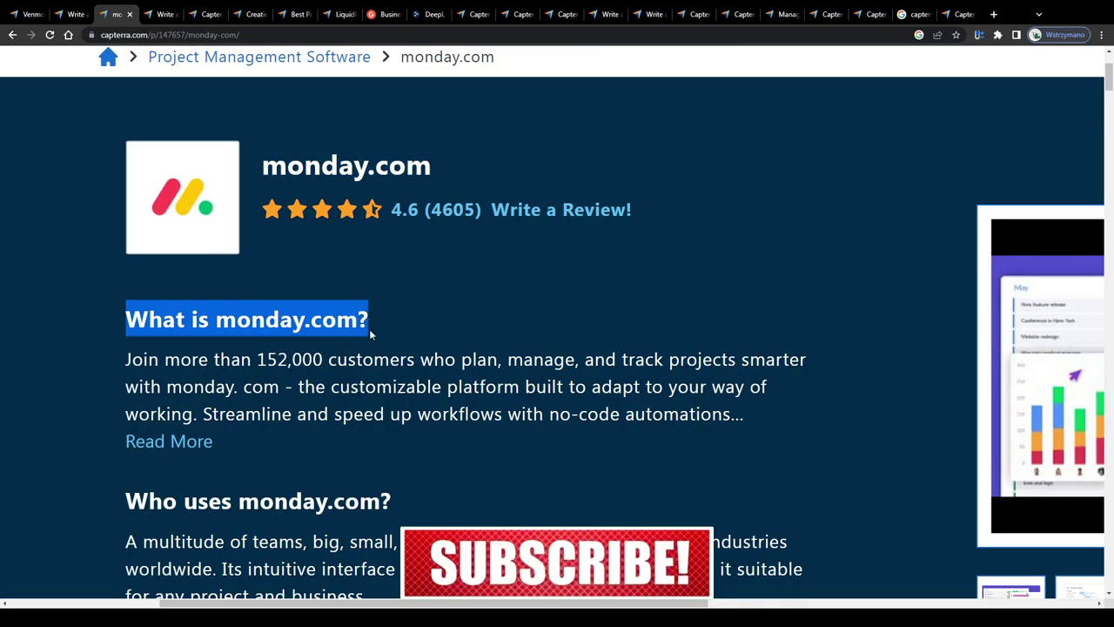
drag(265, 359, 484, 357)
ctrl+scroll(481, 351, down, 5)
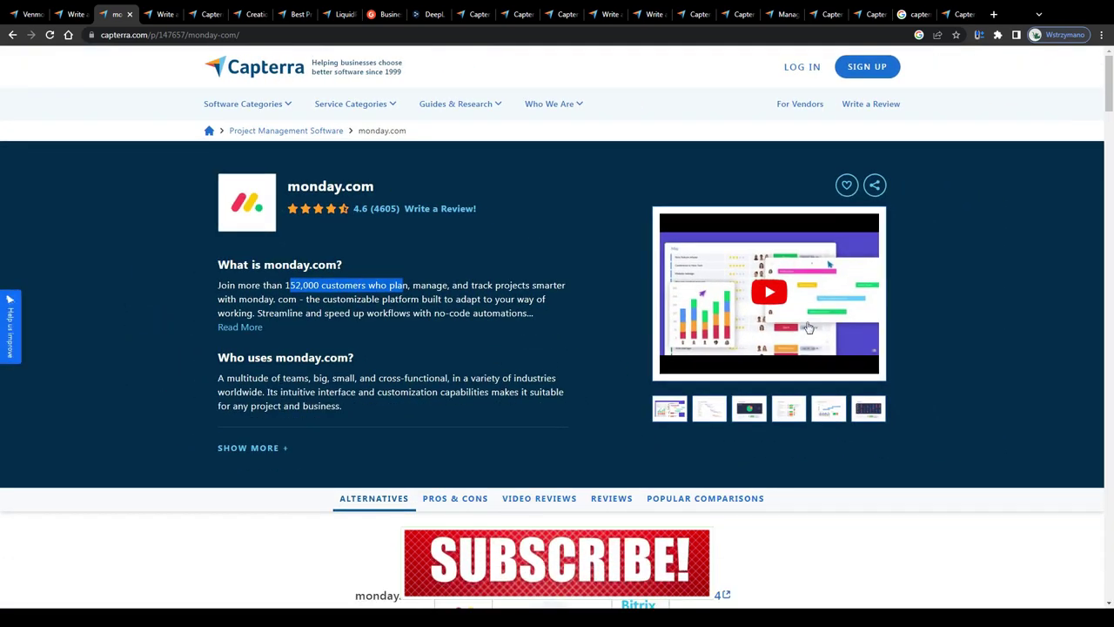
Step: Look over the monday.com overview and examine its section links, focusing on Reviews
click(474, 294)
scroll(474, 295, down, 2)
scroll(512, 350, up, 2)
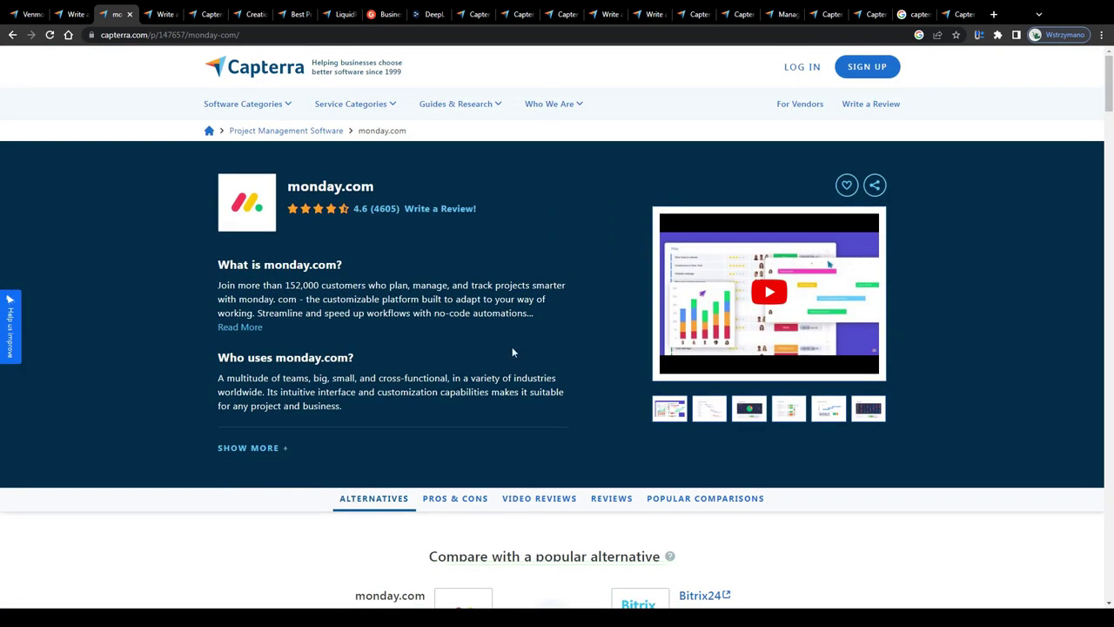
scroll(603, 368, down, 3)
ctrl+scroll(609, 331, up, 5)
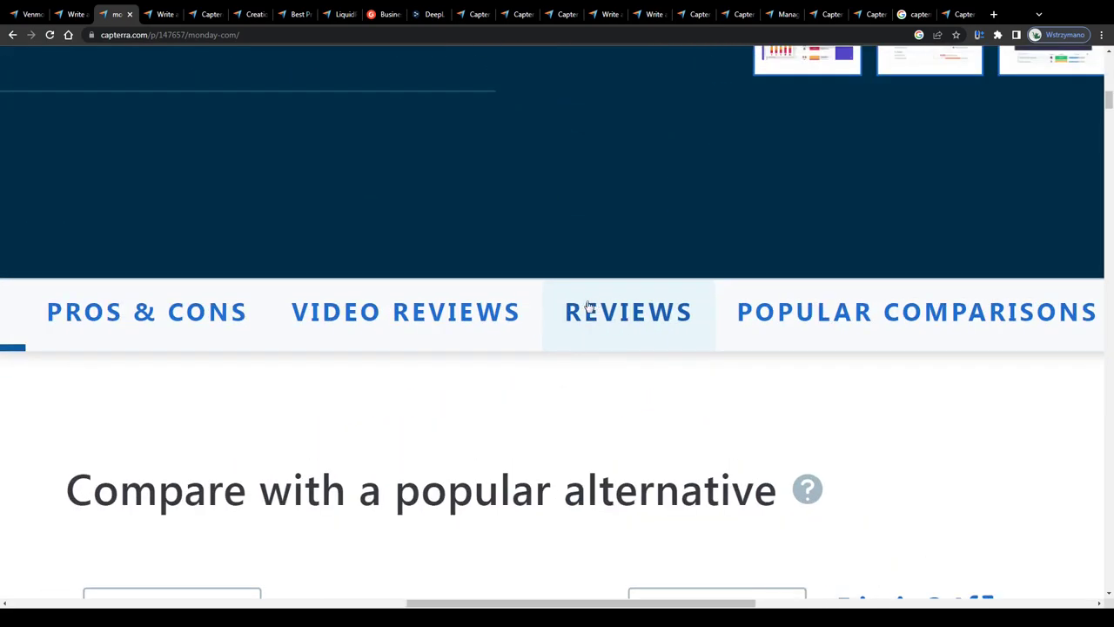
Step: Bring up the monday.com review form and read its introduction and personal detail fields
click(159, 13)
ctrl+scroll(552, 177, up, 4)
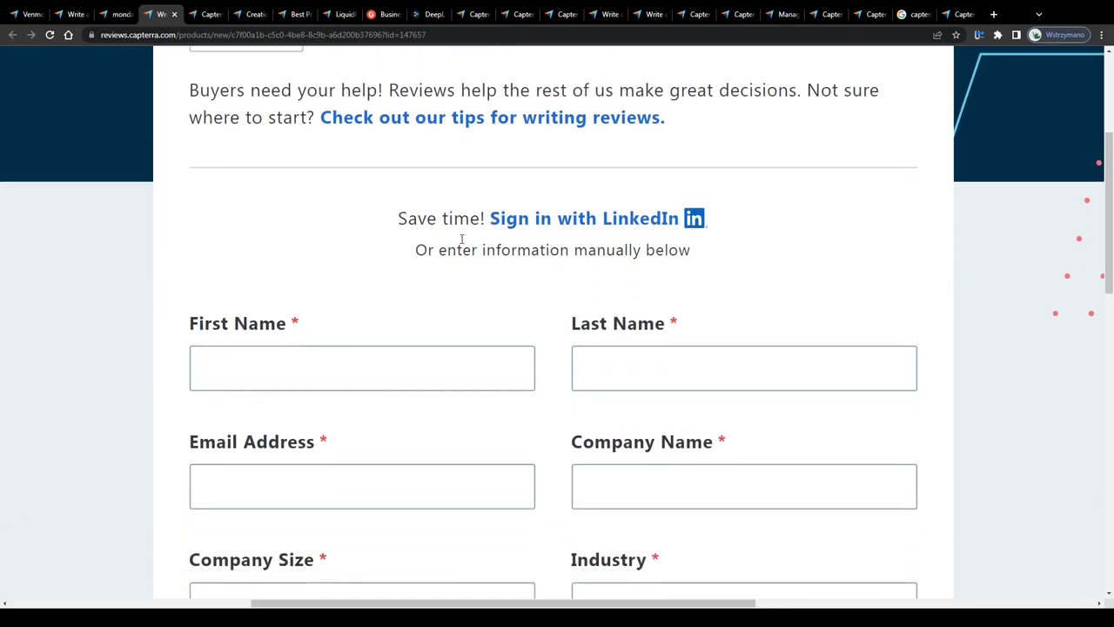
scroll(331, 249, down, 1)
scroll(366, 257, up, 2)
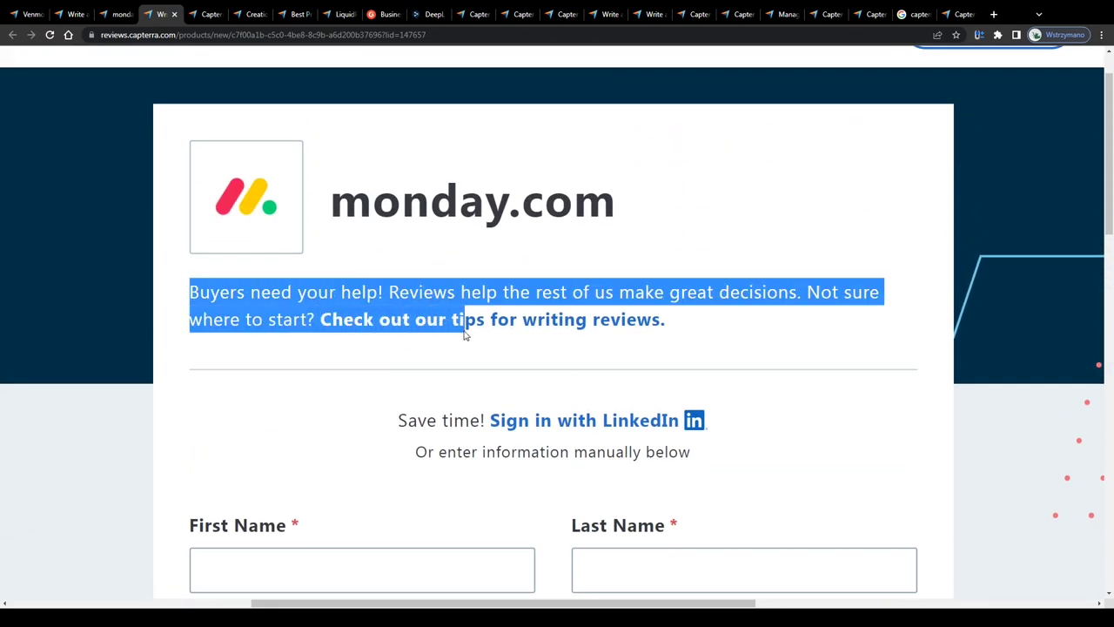
scroll(464, 334, down, 7)
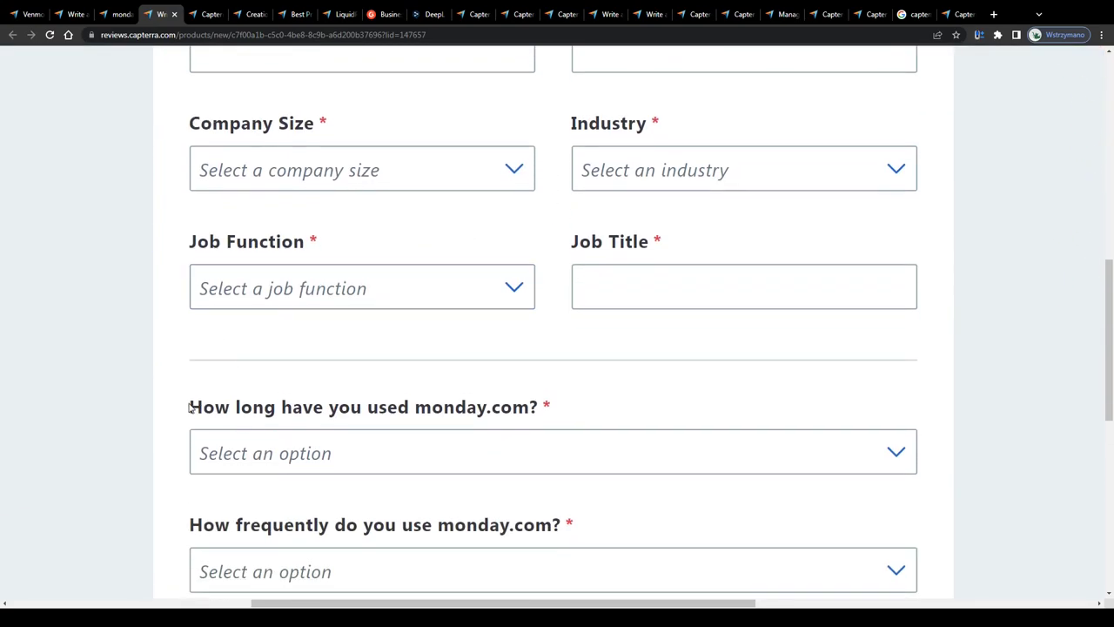
Step: Answer "How long have you used monday.com?" with 6-12 months
drag(189, 407, 531, 407)
scroll(871, 261, down, 2)
click(774, 283)
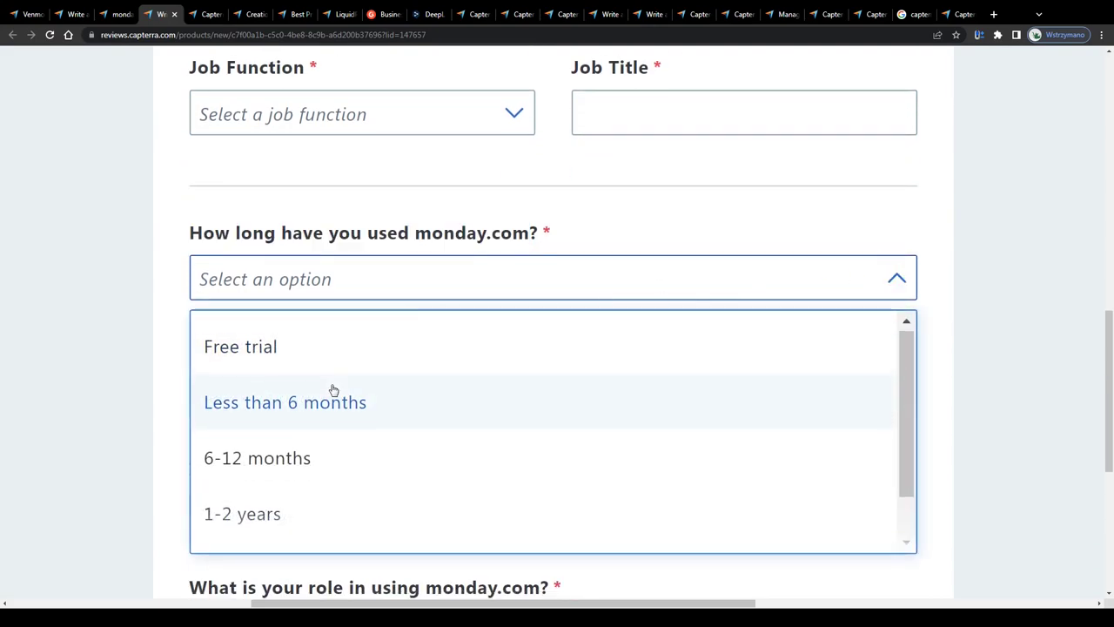
scroll(333, 389, down, 1)
click(266, 392)
scroll(259, 395, down, 2)
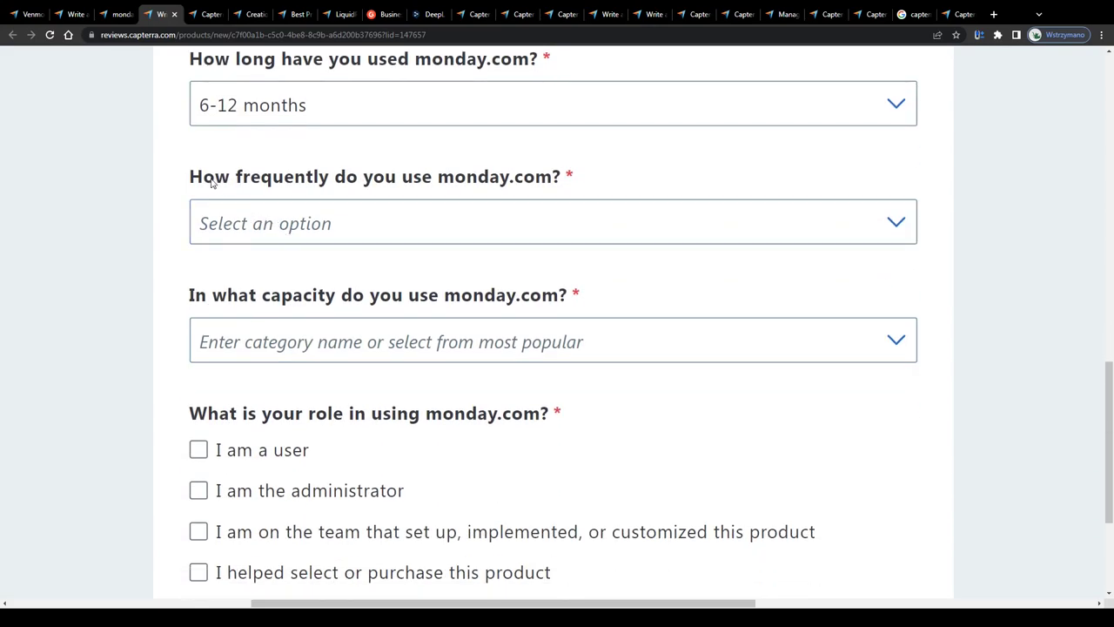
Step: Read the usage frequency question, mark the role "I am a user" and choose Project Management as the capacity of use
drag(191, 179, 598, 177)
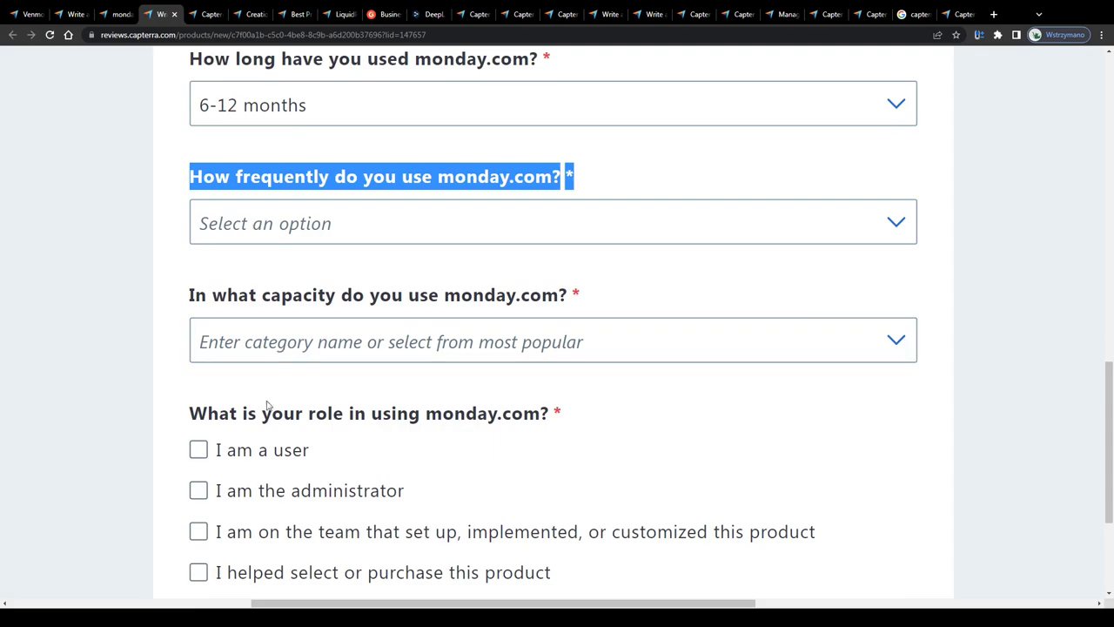
scroll(253, 426, down, 1)
click(201, 337)
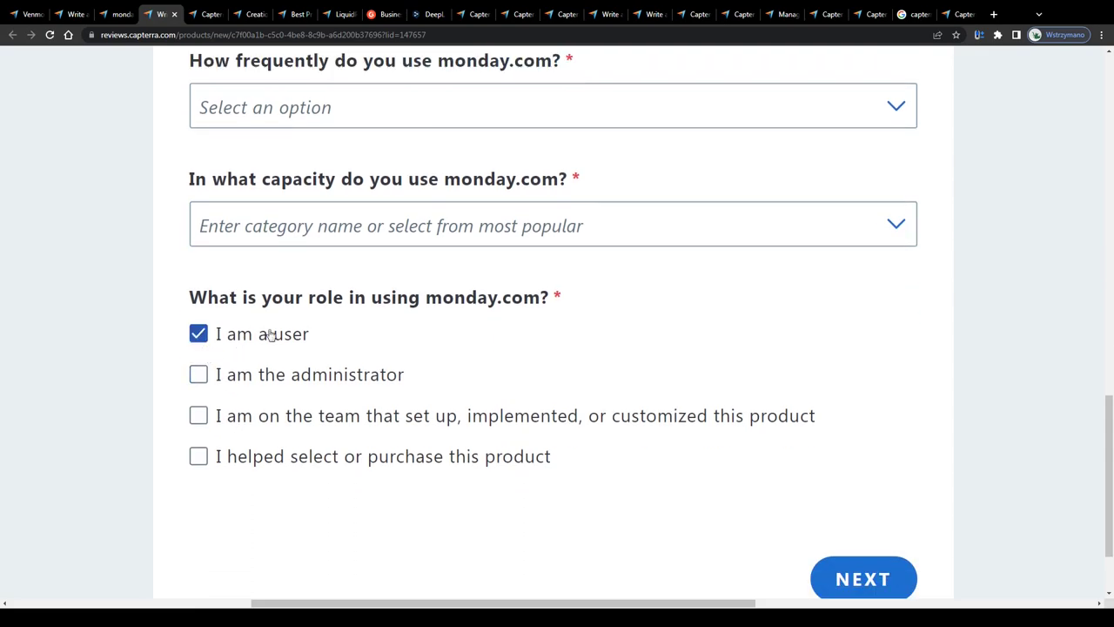
click(338, 225)
click(320, 315)
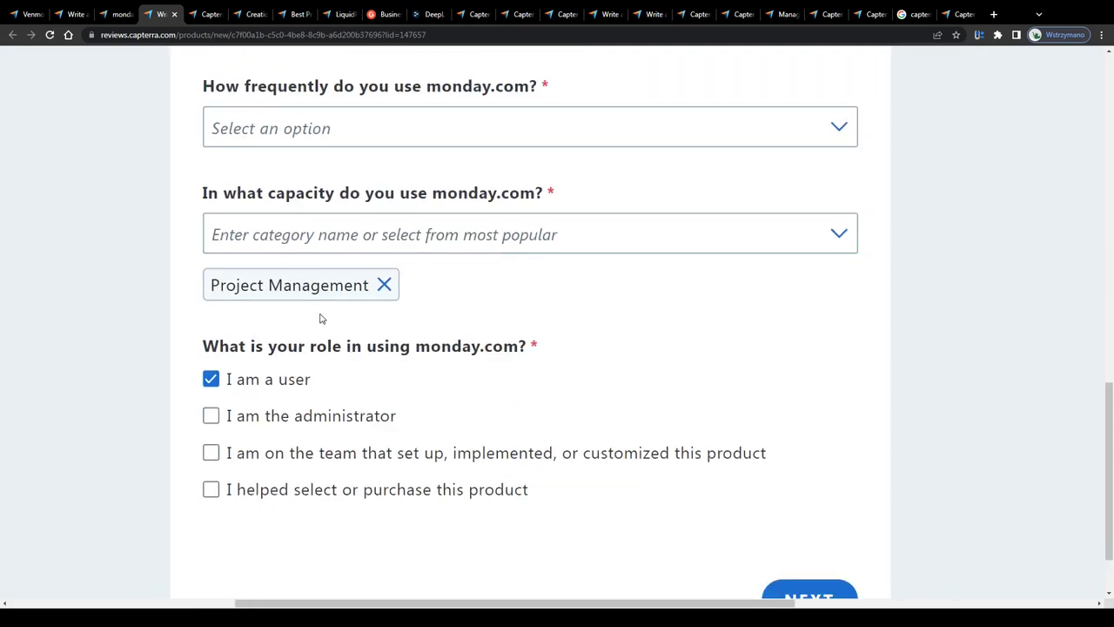
Step: Return to the start of the review form and highlight the sentence "Reviews help the rest of us make great decisions"
key(ctrl+0)
scroll(549, 356, up, 5)
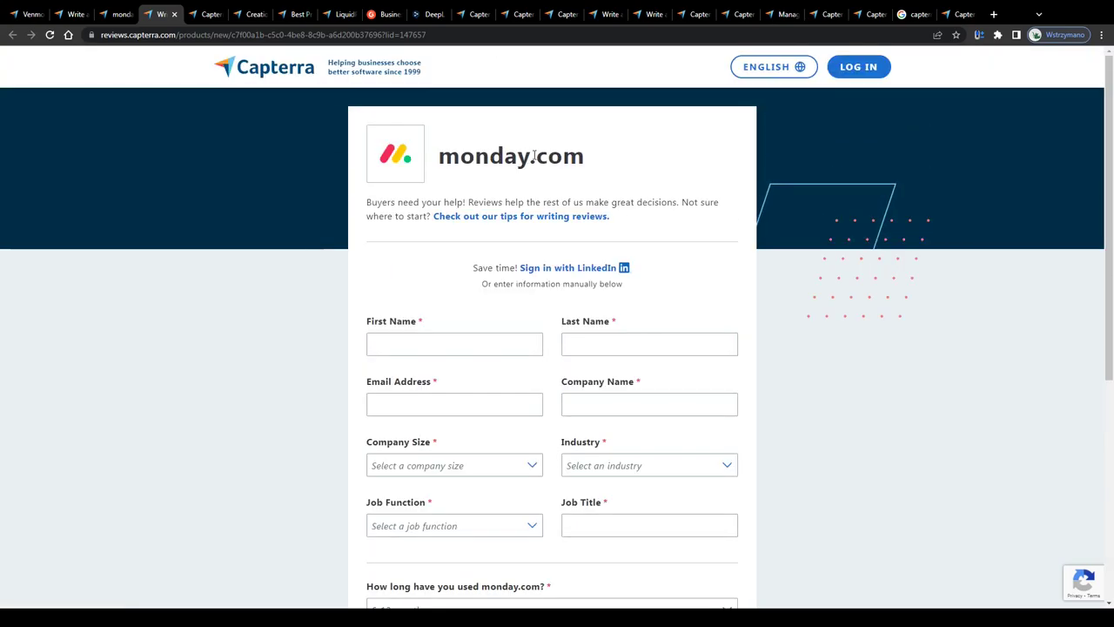
drag(592, 164, 438, 157)
click(591, 164)
key(ctrl+plus)
key(ctrl+plus)
key(ctrl+plus)
drag(422, 258, 997, 265)
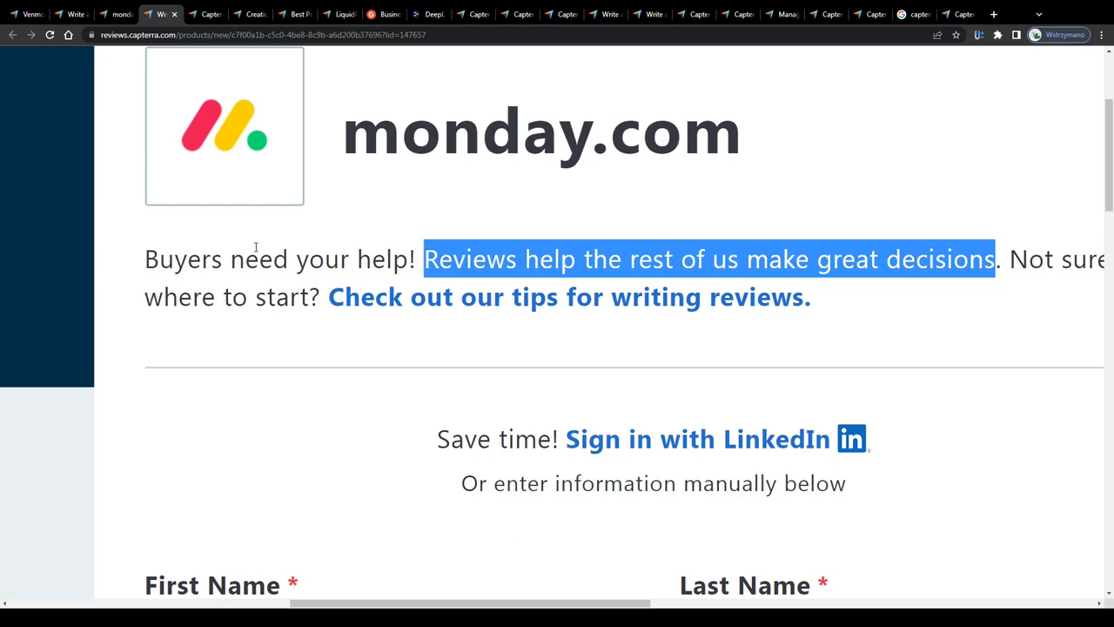
Step: Review the answered questions and the option to continue at the end of the monday.com review form
key(ctrl+0)
scroll(478, 252, down, 4)
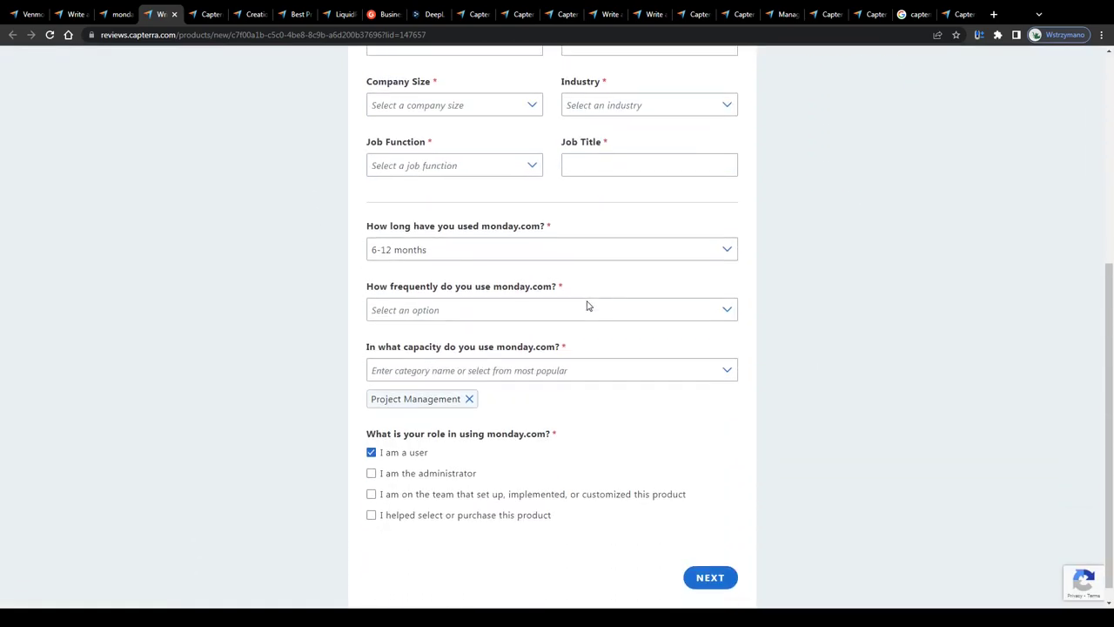
scroll(707, 577, up, 5)
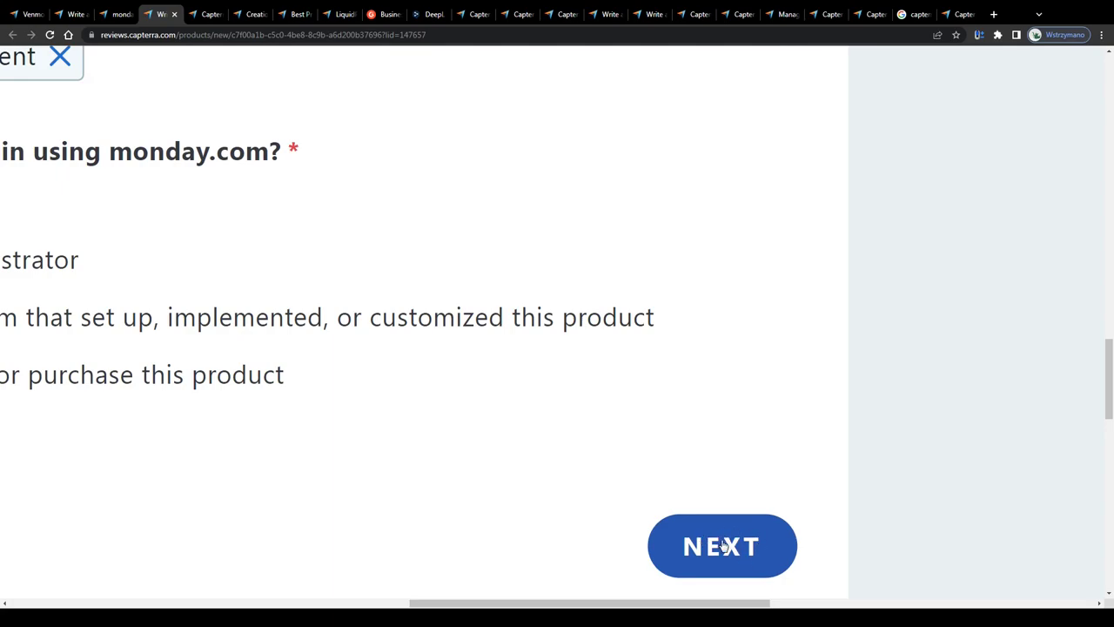
key(ctrl+0)
scroll(577, 507, up, 4)
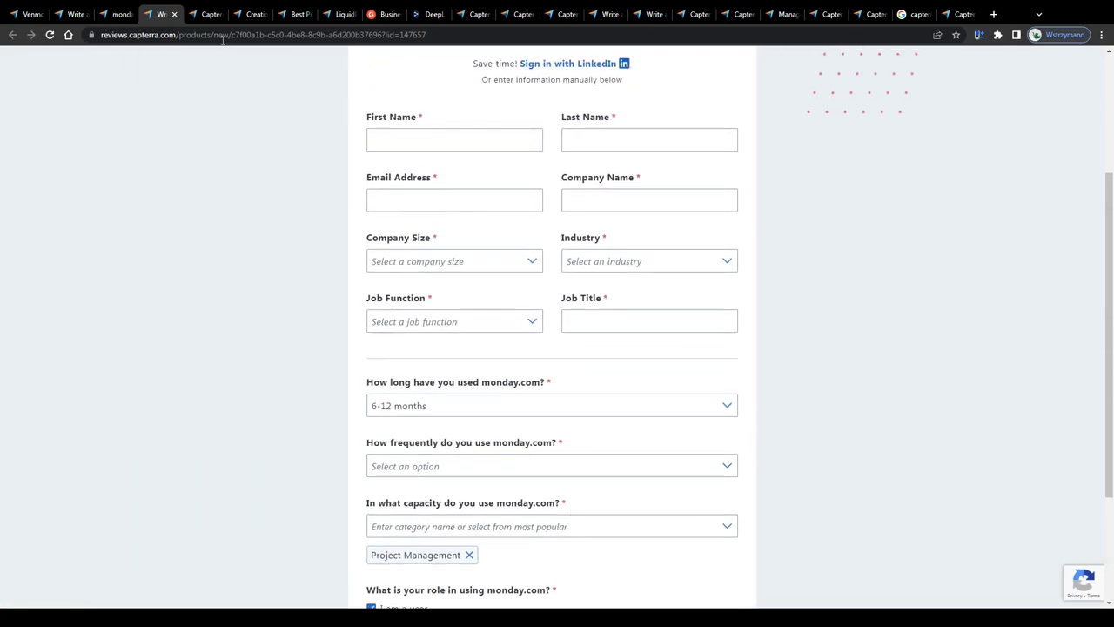
Step: Switch to the Capterra homepage and read its main headline and "We're the #1 destination for finding software and services"
click(198, 14)
drag(225, 171, 362, 199)
click(362, 198)
drag(290, 321, 835, 330)
scroll(576, 302, down, 2)
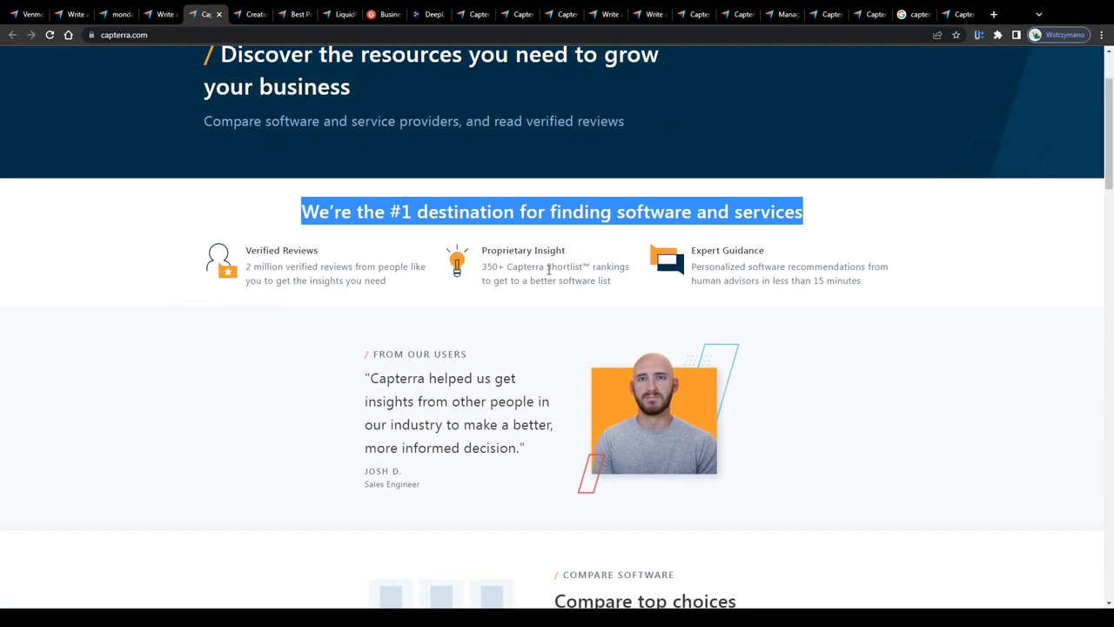
scroll(548, 270, up, 2)
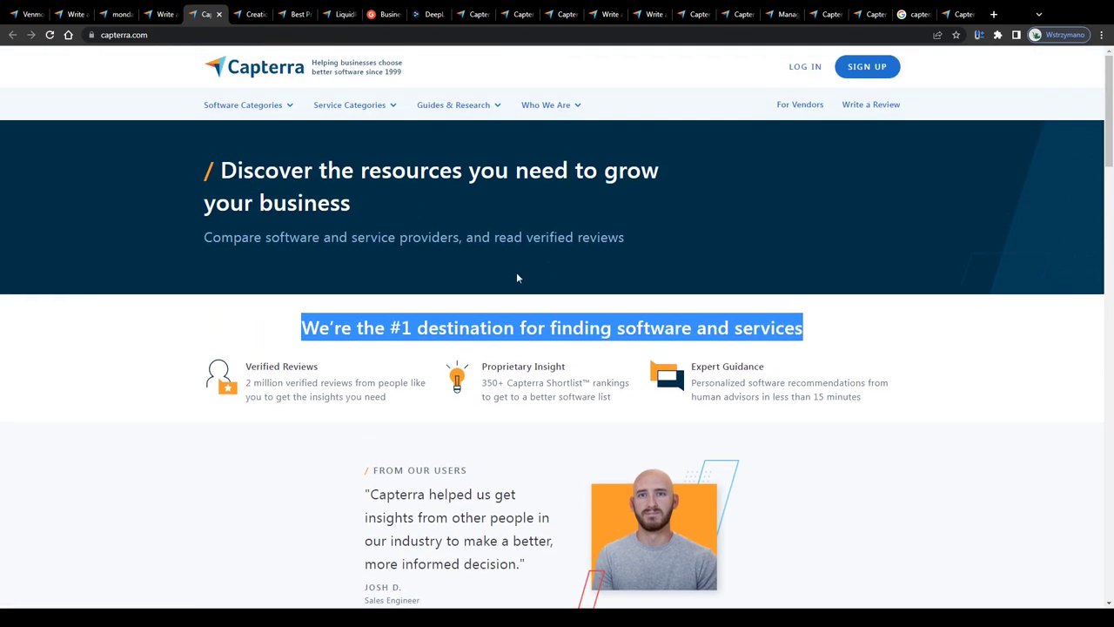
click(475, 274)
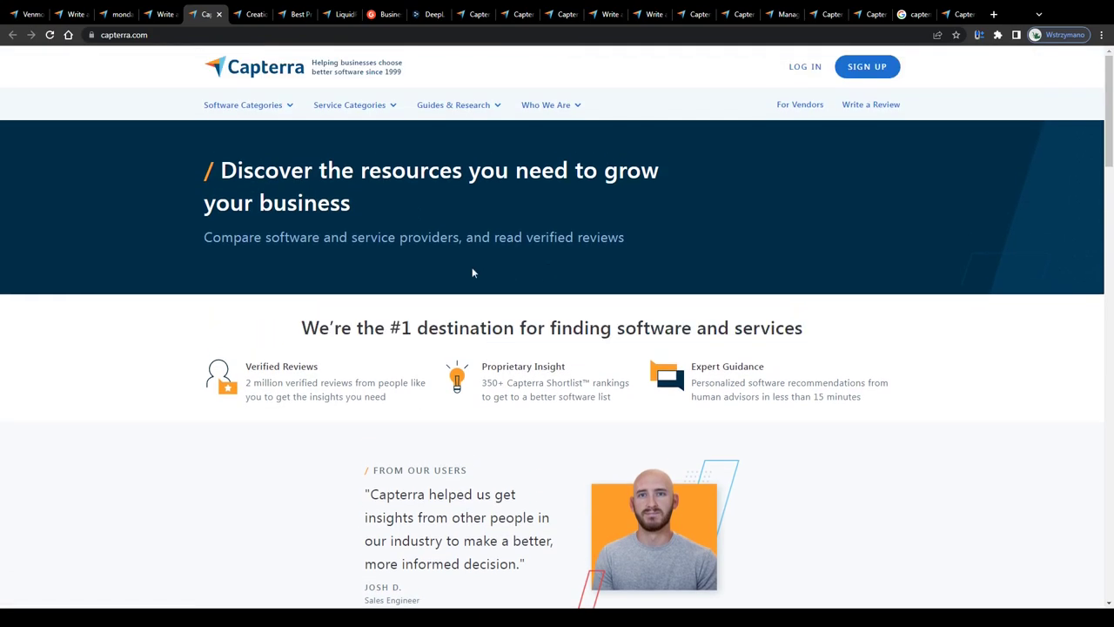
Step: Return to the Venmo page and examine the option to write a review beneath the pros
click(27, 14)
scroll(569, 368, down, 6)
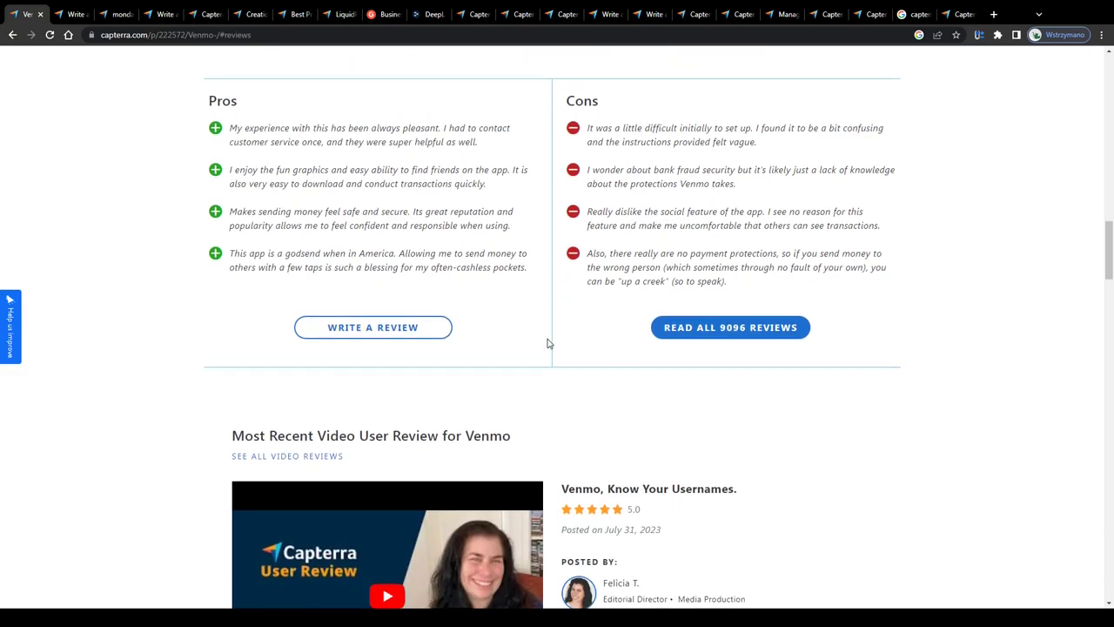
scroll(336, 322, up, 3)
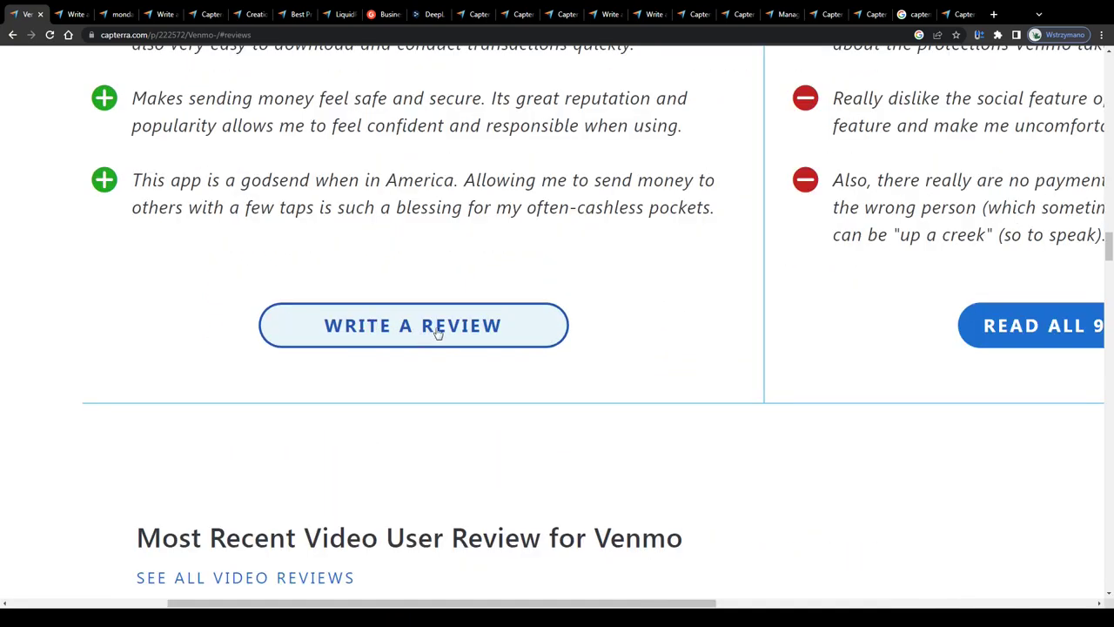
scroll(426, 336, down, 3)
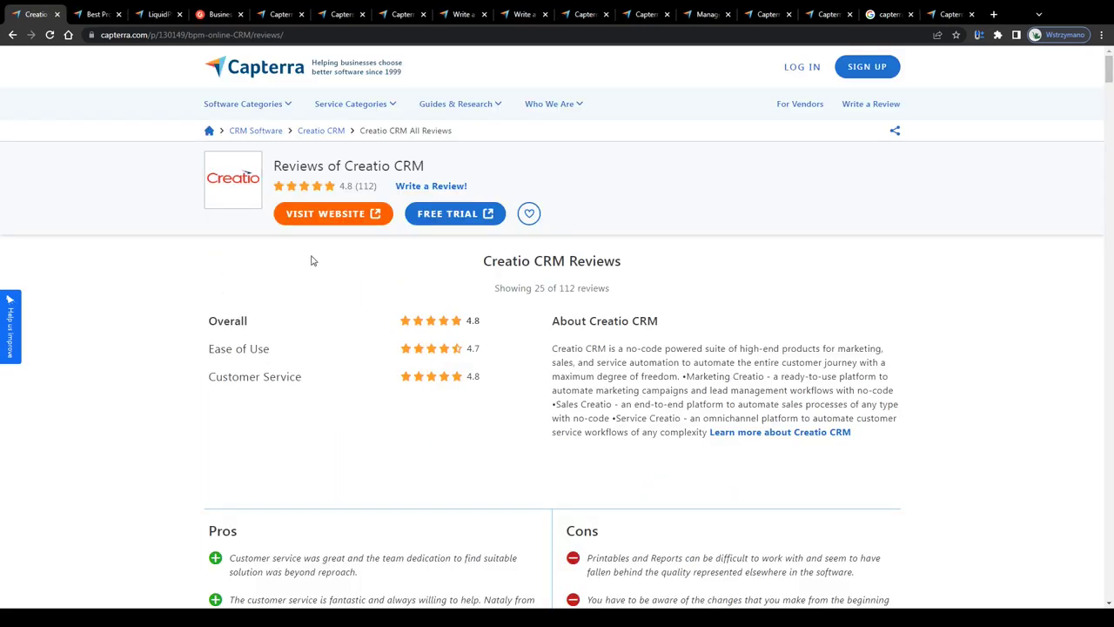
Step: Examine the Software Categories and Service Categories lists and the overview on the Creatio CRM reviews page
click(277, 108)
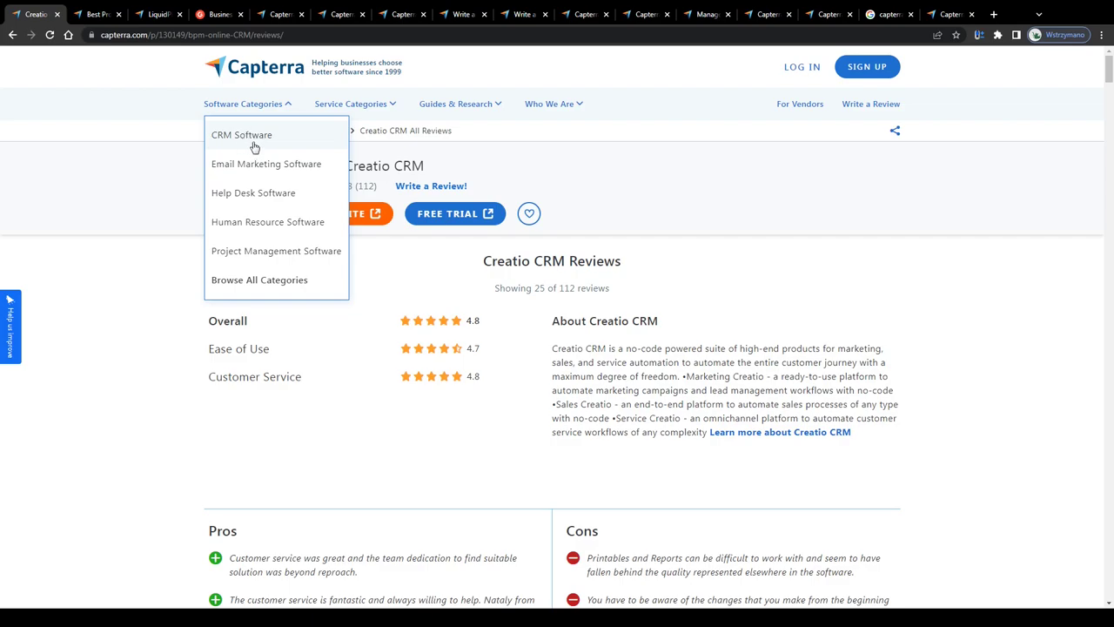
click(174, 199)
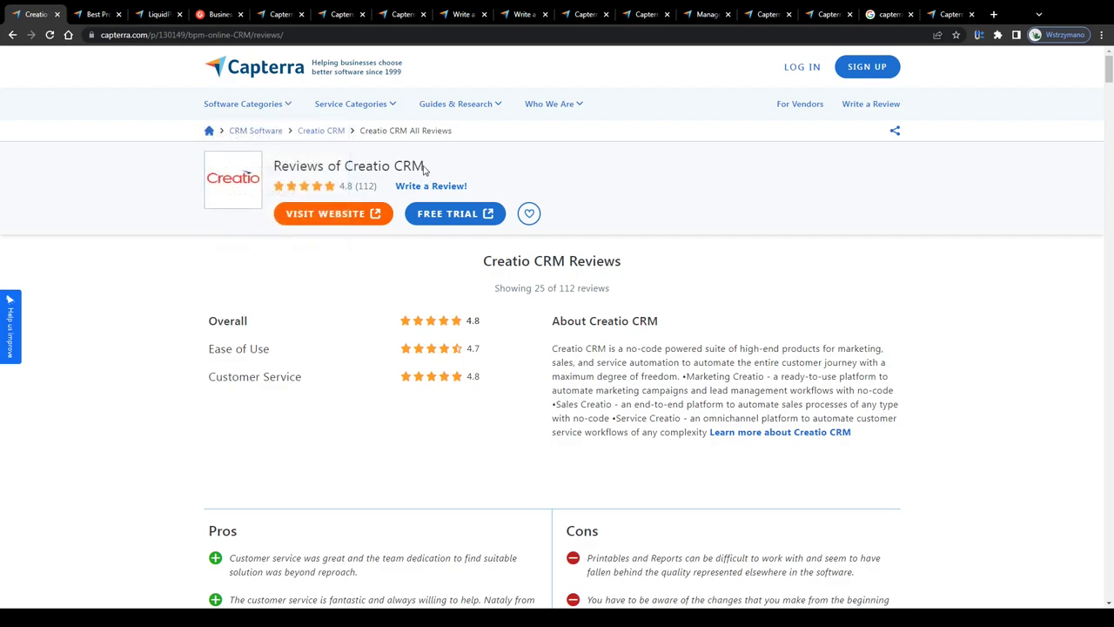
click(219, 106)
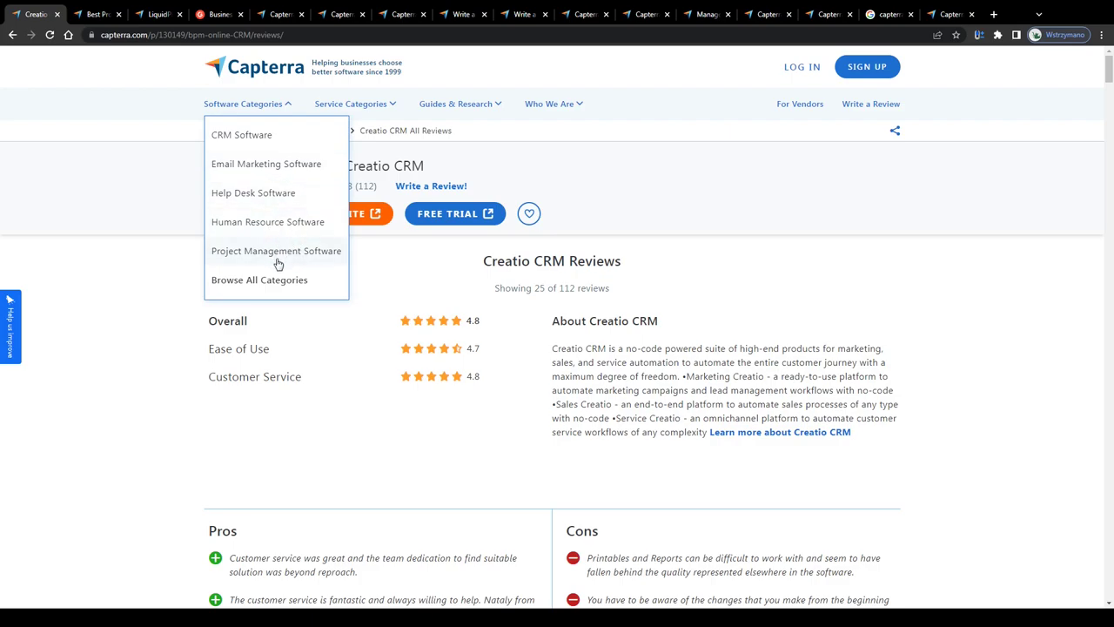
click(388, 105)
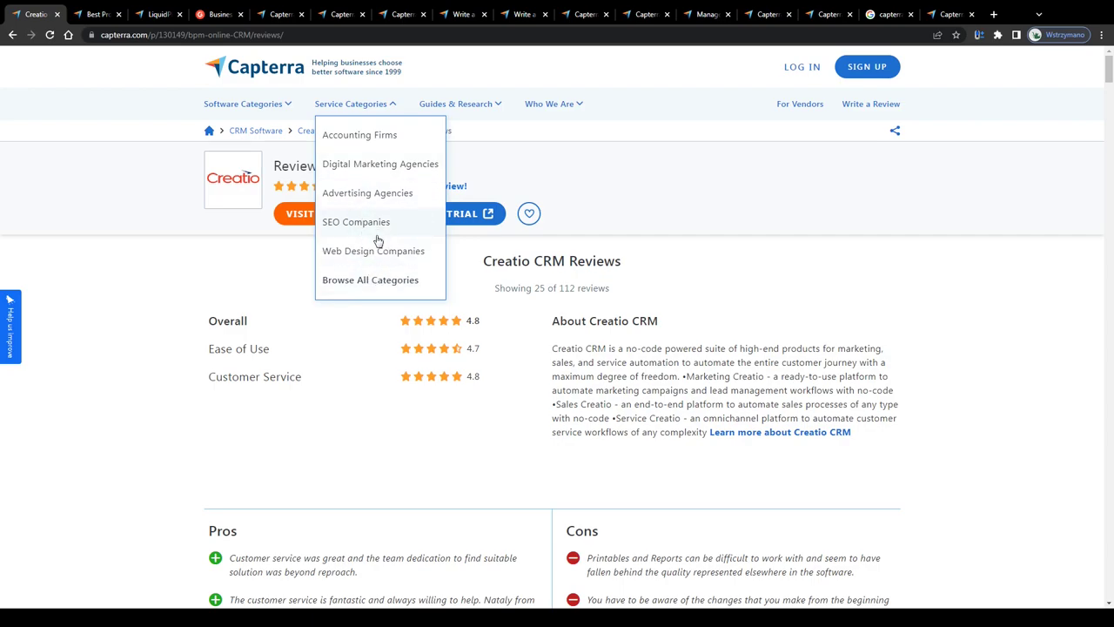
click(276, 106)
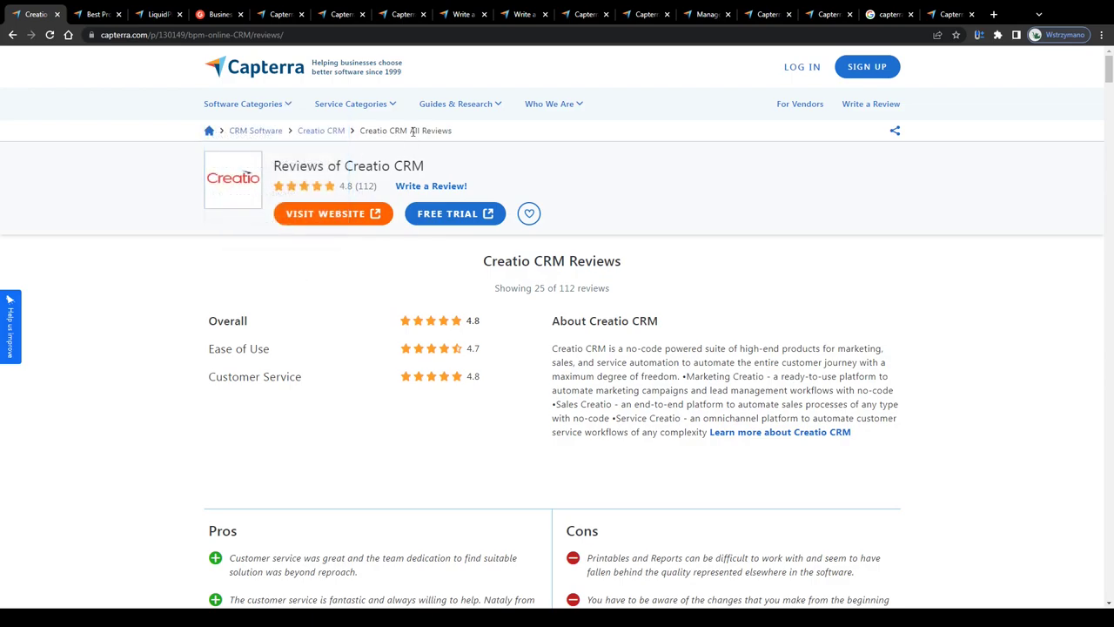
scroll(362, 152, down, 1)
scroll(362, 151, down, 2)
scroll(410, 154, up, 3)
Step: Bring up the Project Management Software category, look over its listed products and open the LiquidPlanner page
click(97, 14)
mouse_move(215, 176)
mouse_down()
mouse_move(575, 178)
mouse_move(223, 178)
mouse_up()
scroll(609, 214, down, 2)
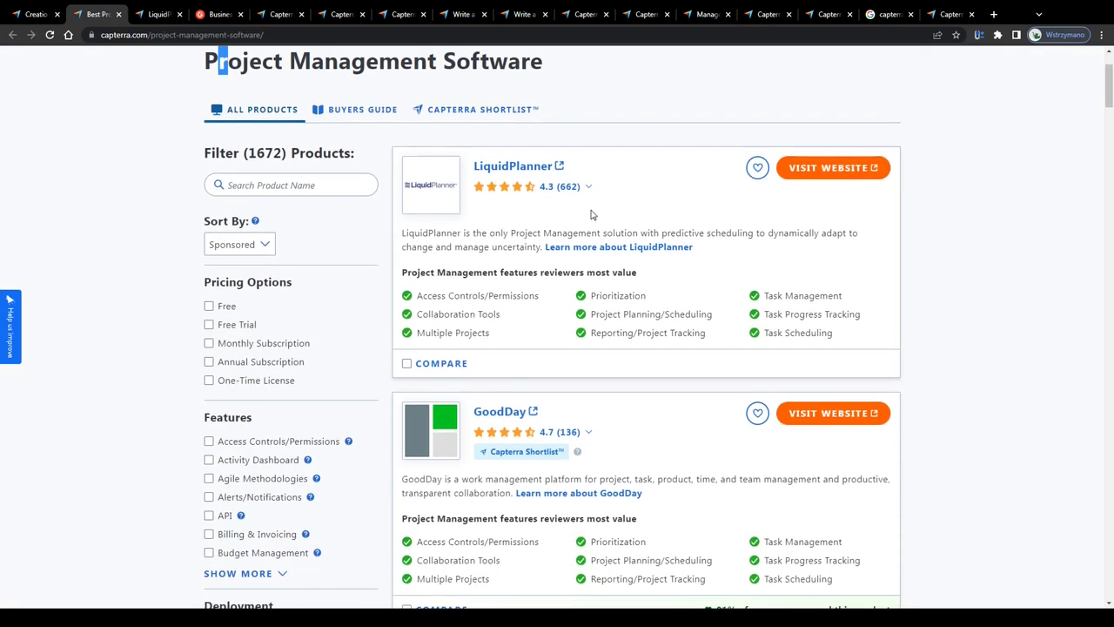
scroll(537, 198, up, 1)
click(537, 196)
Step: Look over the LiquidPlanner overview, then visit its Pricing and Features sections
scroll(241, 306, down, 3)
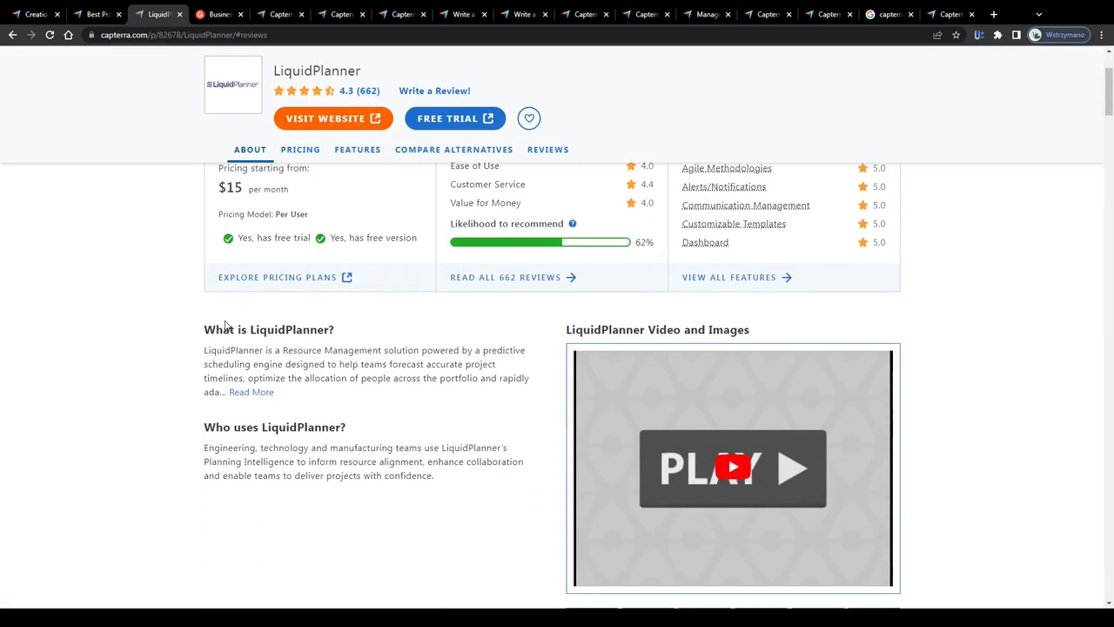
scroll(262, 296, up, 3)
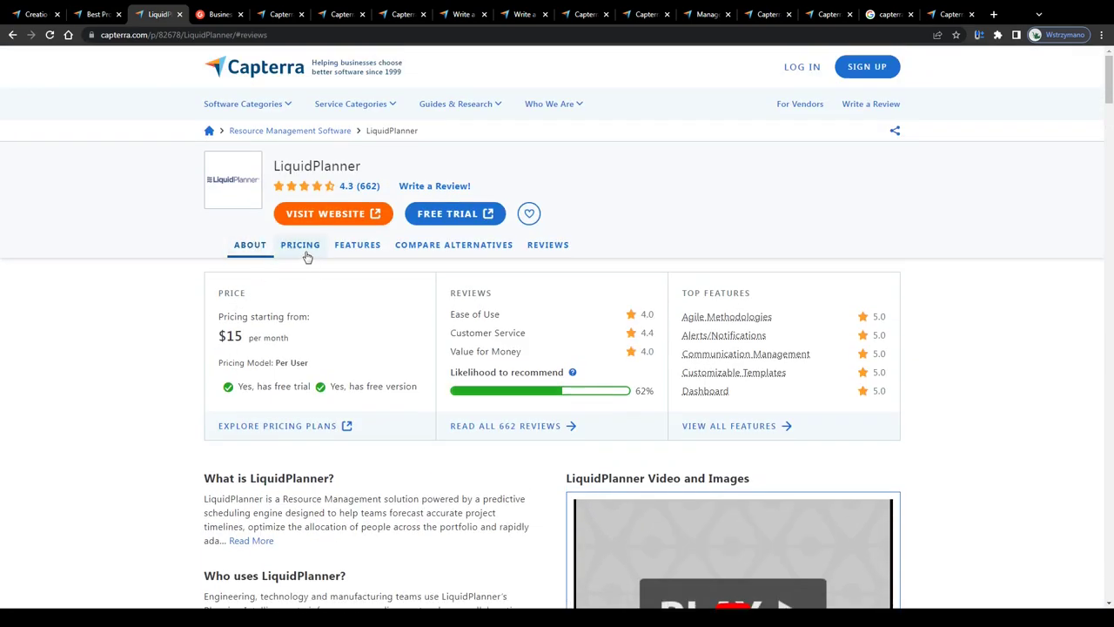
click(302, 246)
click(356, 111)
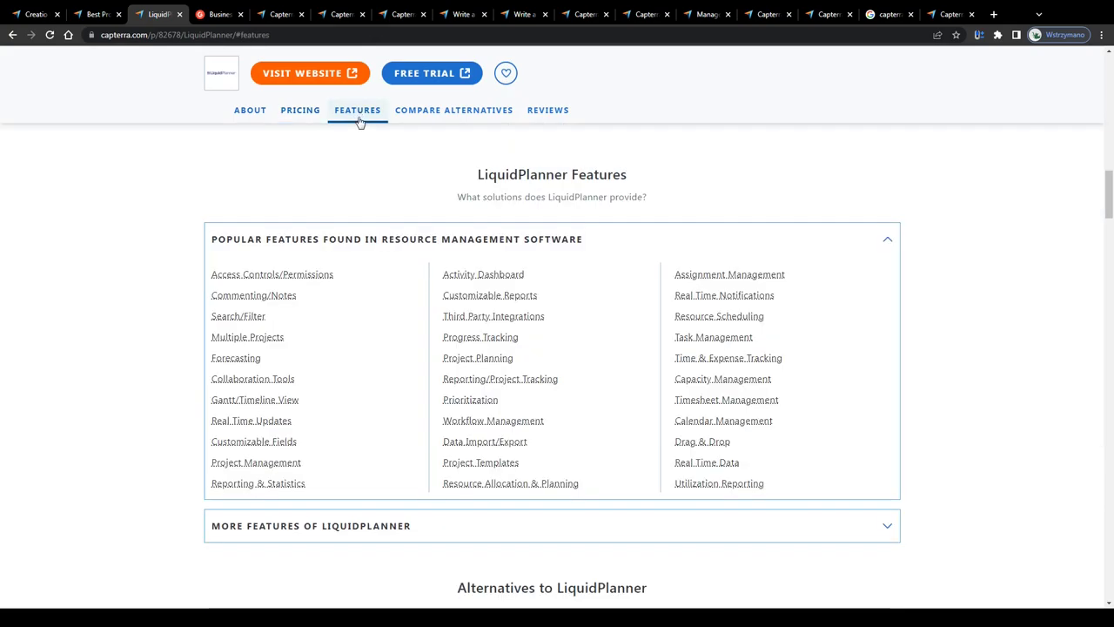
drag(448, 168, 564, 158)
click(434, 148)
scroll(475, 139, up, 1)
scroll(474, 135, up, 1)
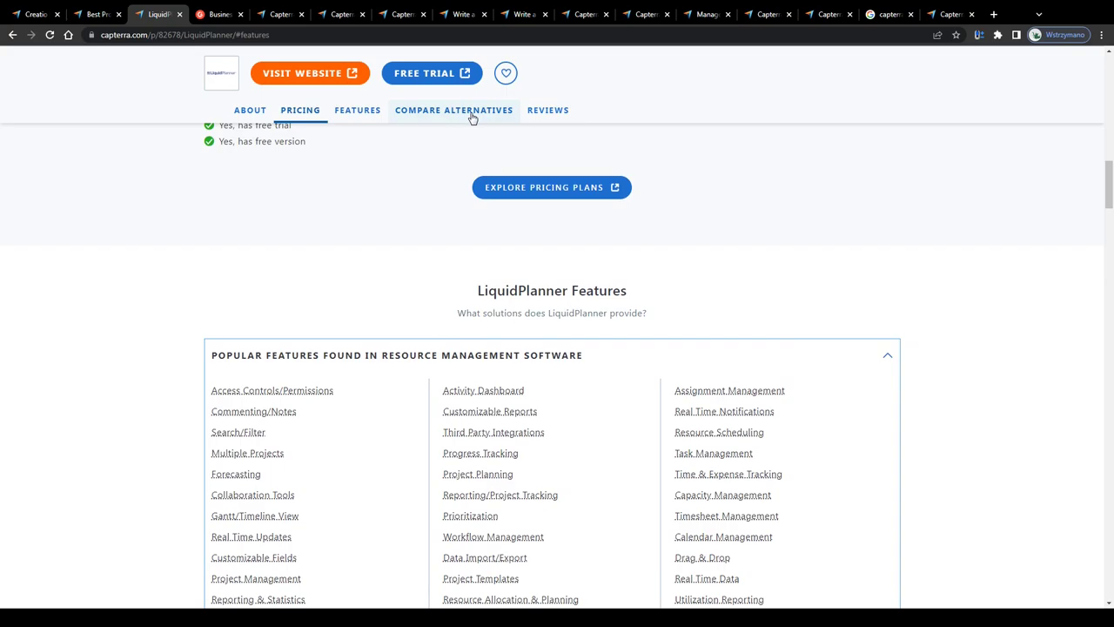
Step: Go through LiquidPlanner's Compare Alternatives and Reviews sections, examine the pros and cons, and return to the page overview
click(472, 117)
click(545, 113)
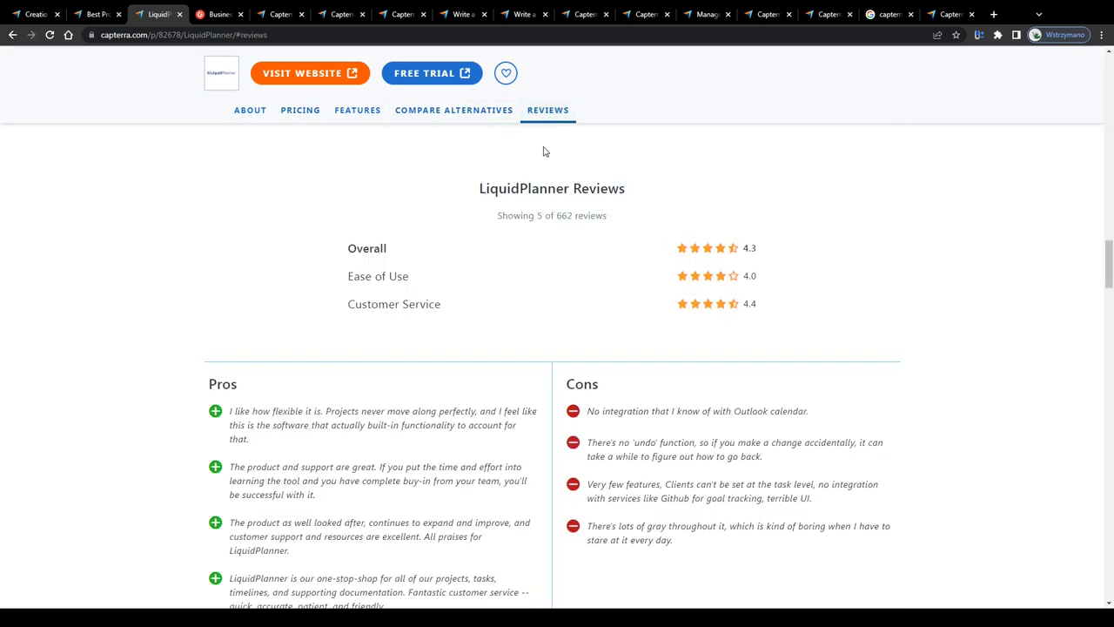
drag(481, 190, 609, 190)
scroll(511, 239, down, 4)
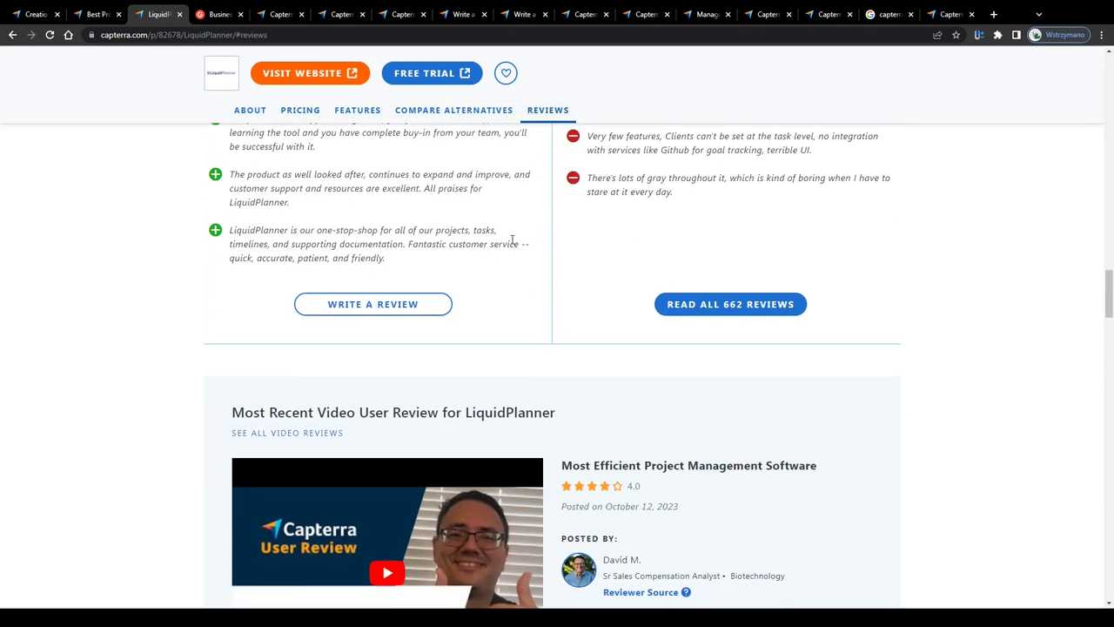
scroll(489, 378, up, 3)
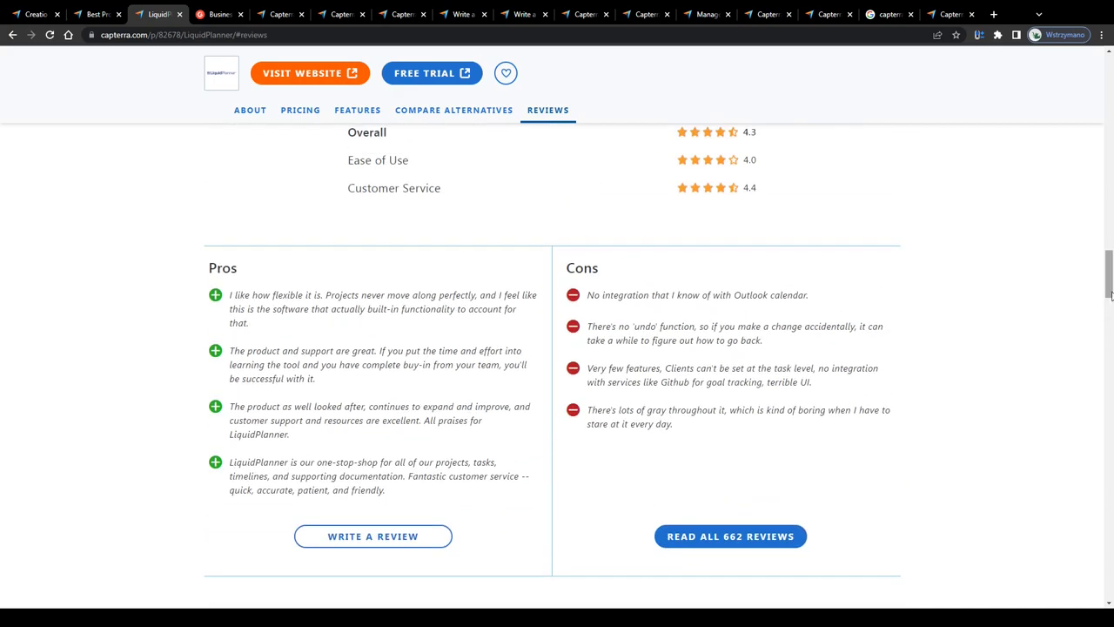
drag(1109, 277, 1109, 82)
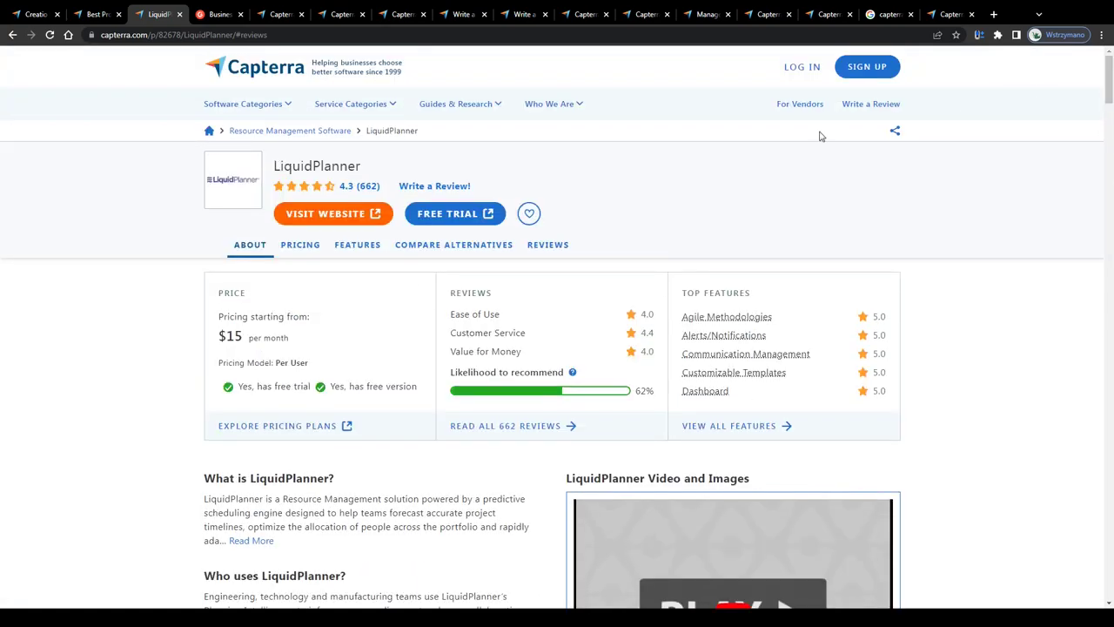
Step: Go from the LiquidPlanner overview to its Reviews section and examine the category ratings and the pros and cons
drag(359, 166, 274, 165)
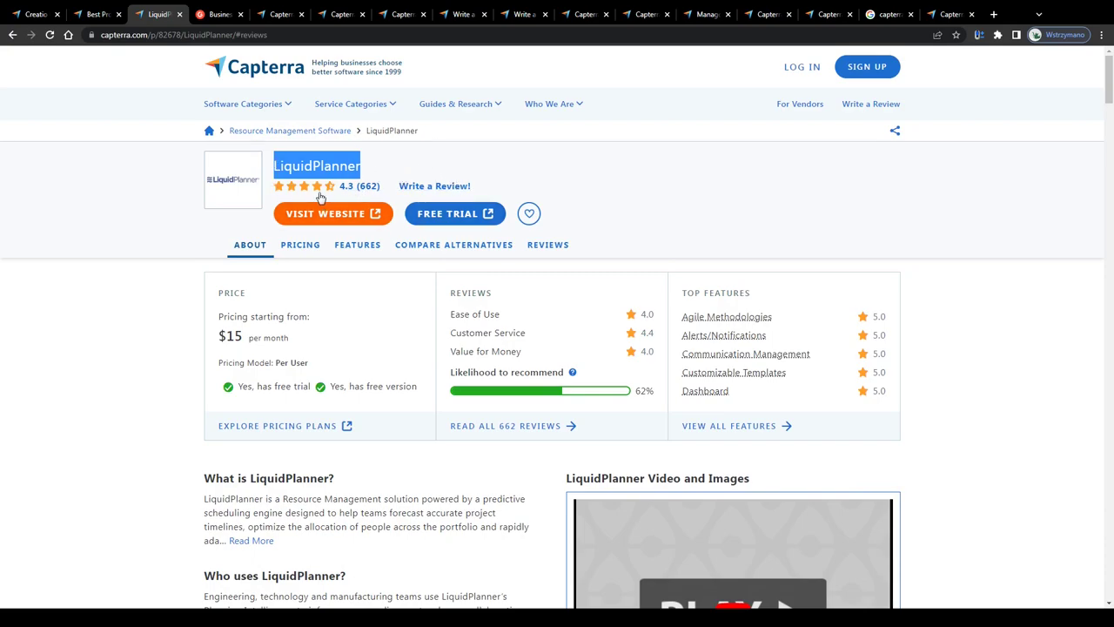
scroll(310, 202, down, 2)
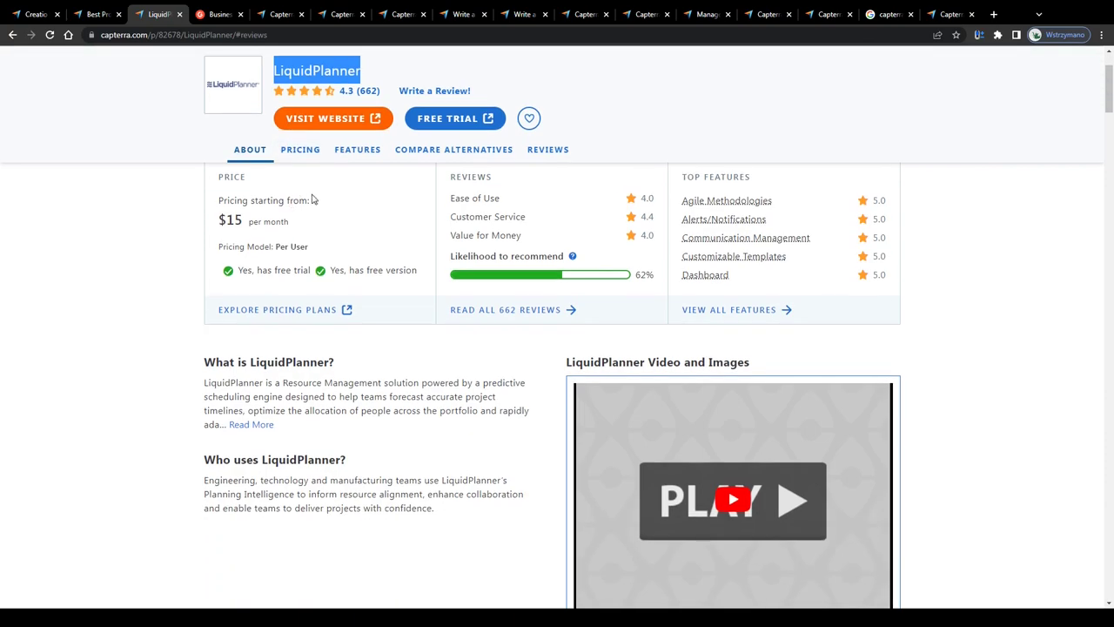
click(539, 152)
drag(470, 207, 646, 193)
scroll(591, 254, down, 2)
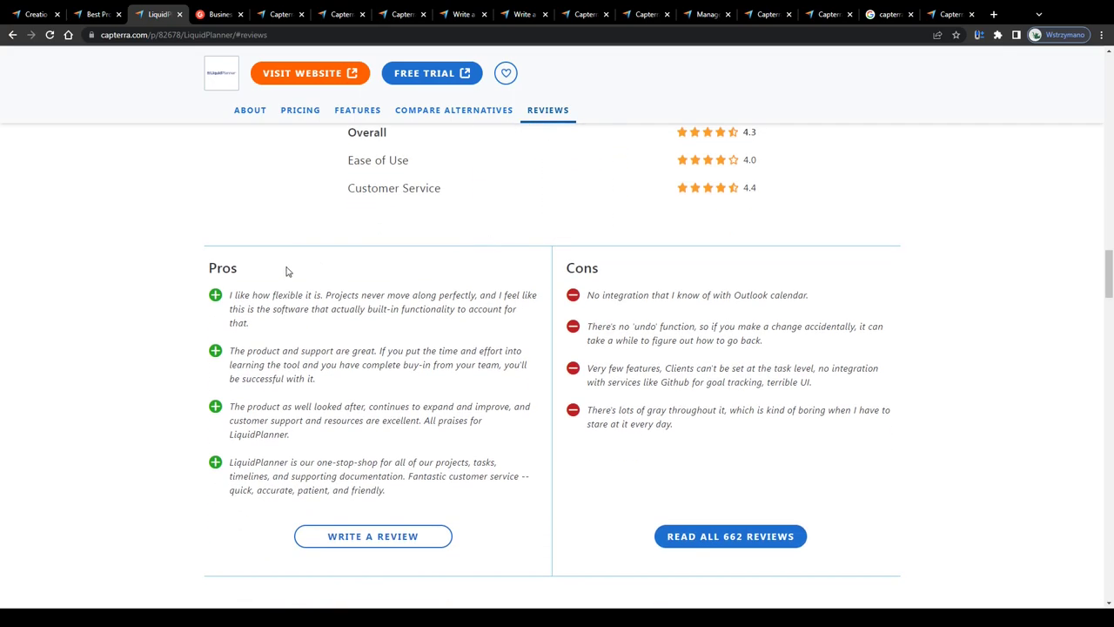
drag(288, 295, 705, 423)
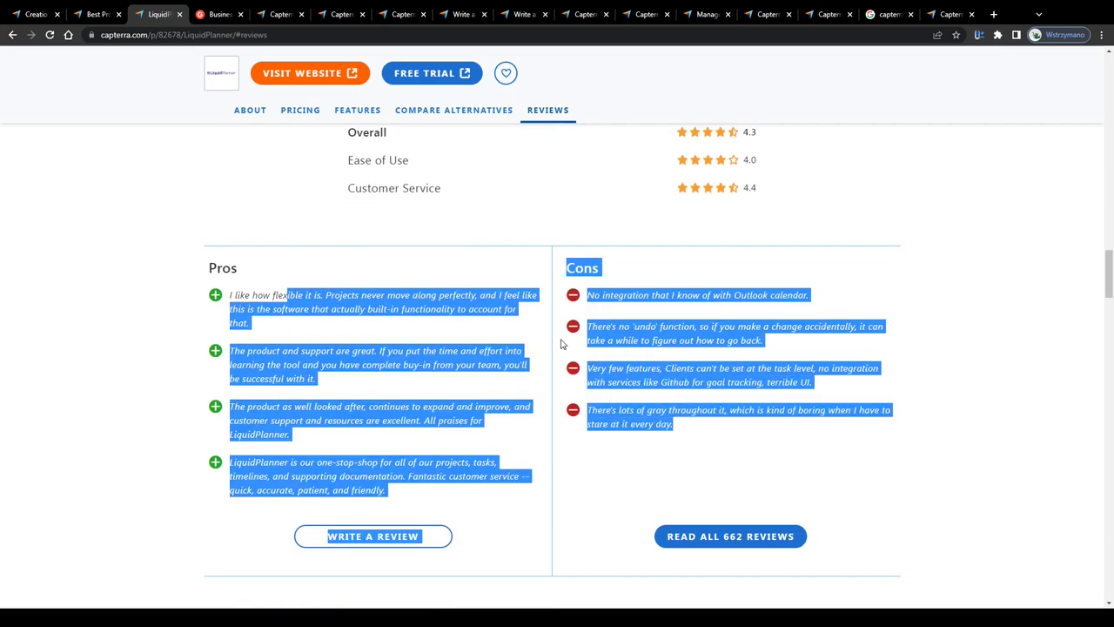
click(486, 519)
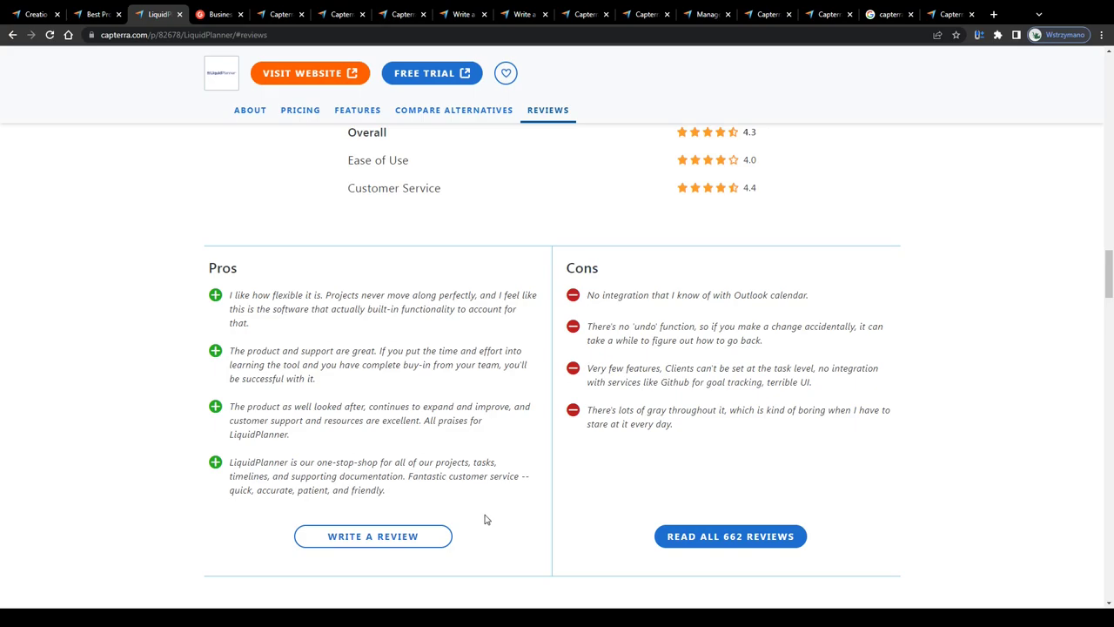
Step: Examine the individual ratings in the first Most Helpful review, from Ease of Use and Customer Service to Likelihood to Recommend
scroll(485, 520, down, 10)
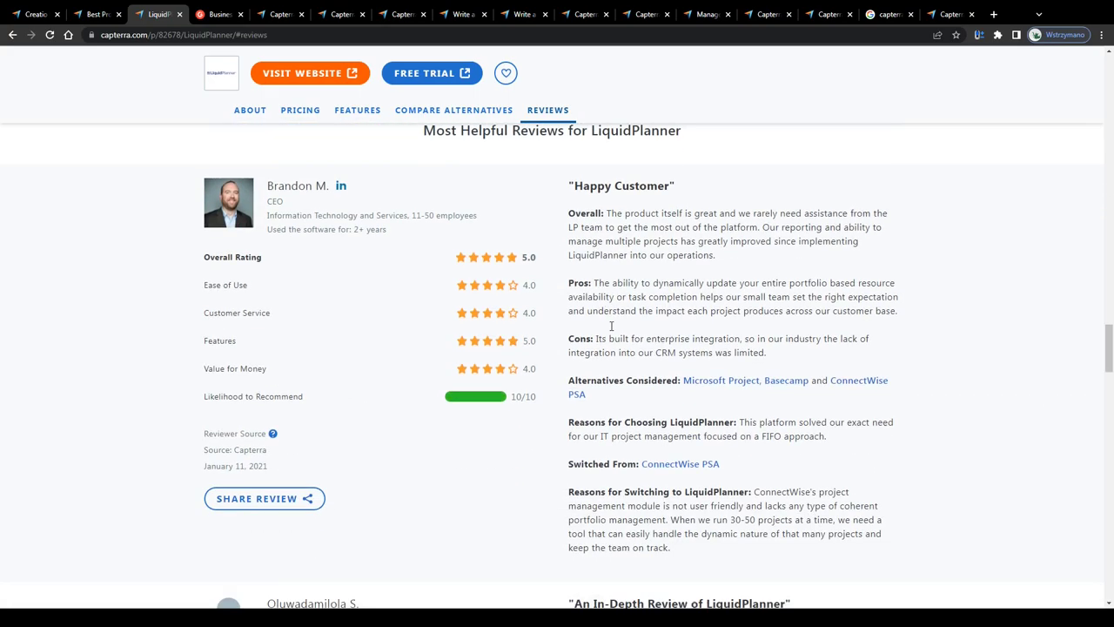
scroll(455, 393, up, 2)
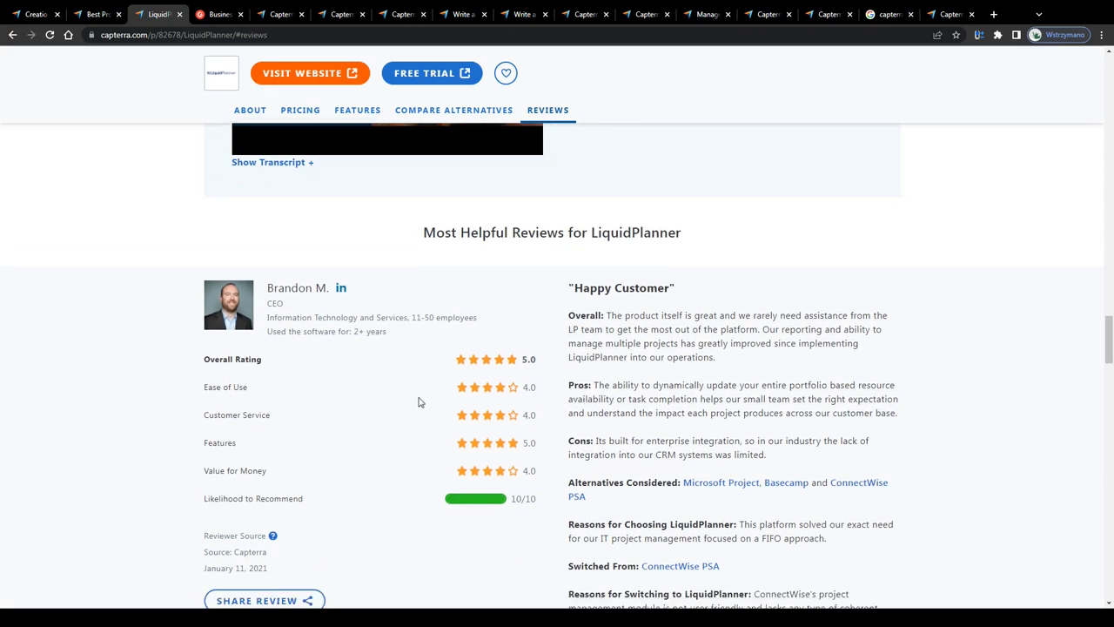
scroll(418, 401, down, 1)
scroll(218, 291, up, 5)
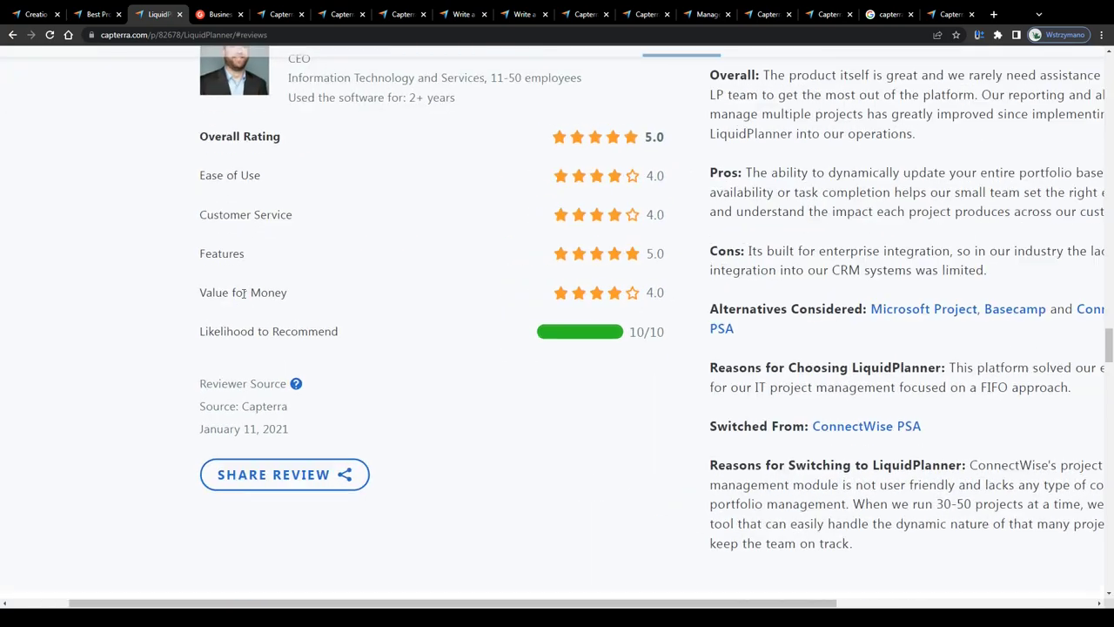
scroll(277, 318, down, 3)
scroll(276, 318, down, 2)
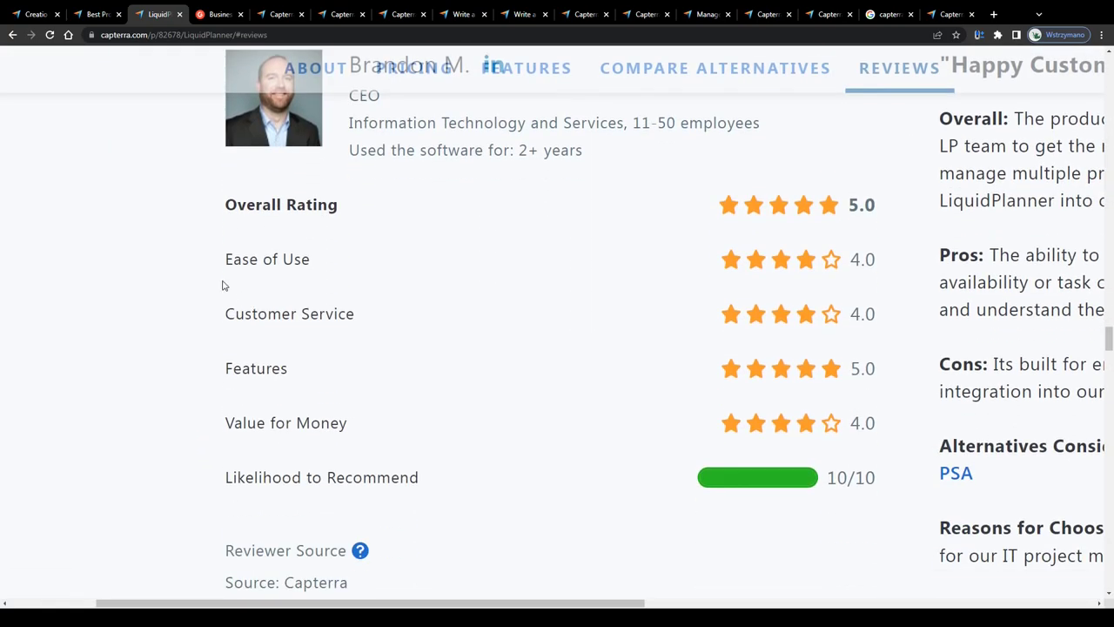
drag(224, 261, 332, 265)
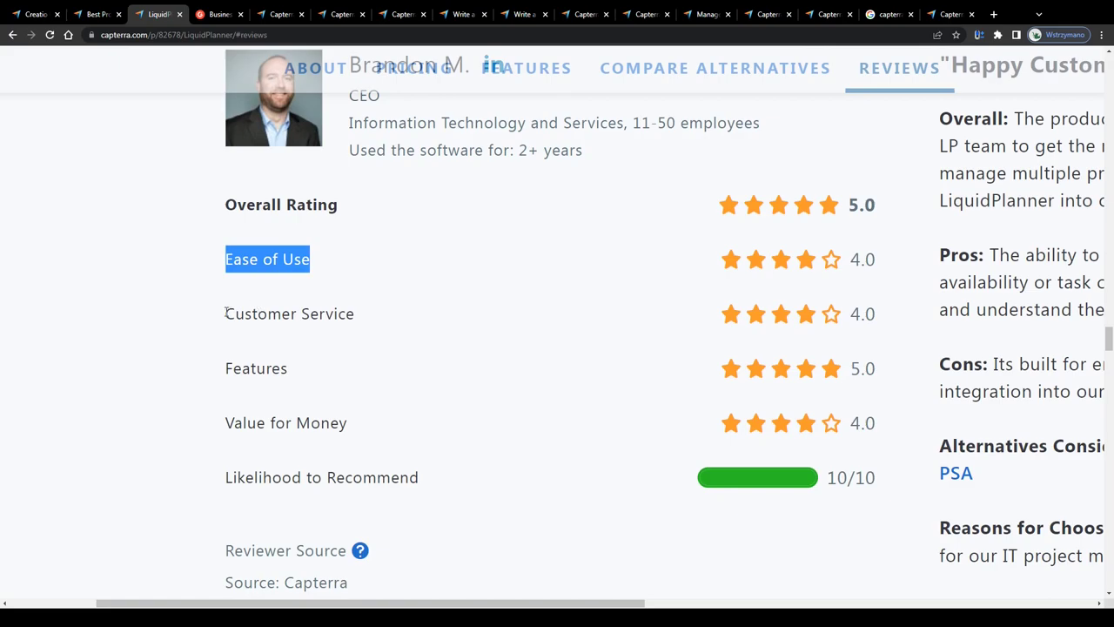
drag(226, 312, 408, 320)
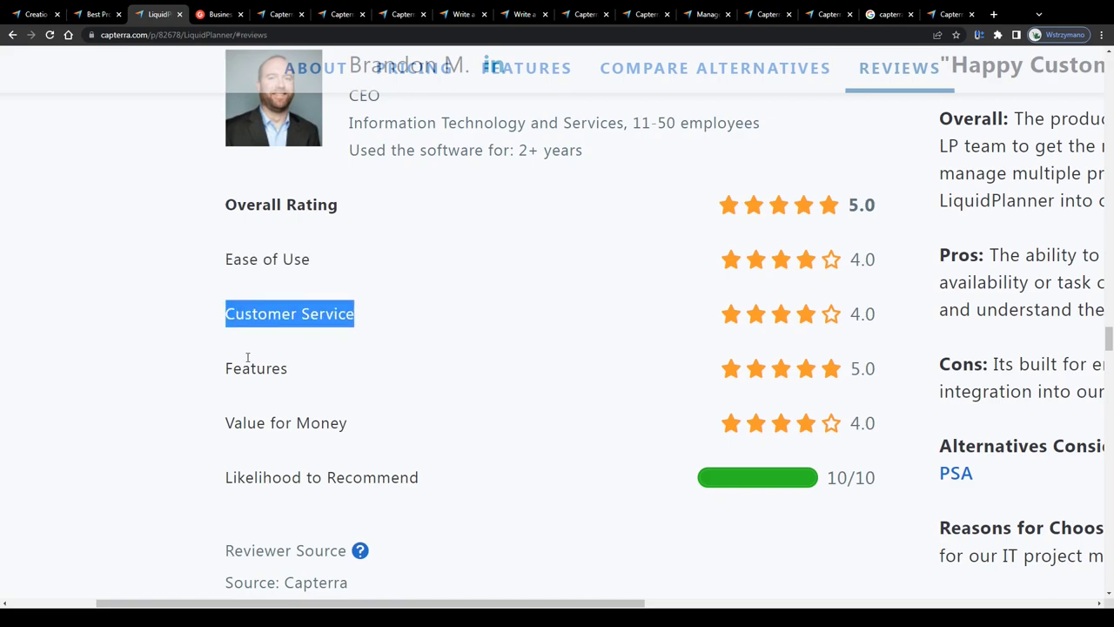
drag(224, 369, 424, 470)
key(ctrl+0)
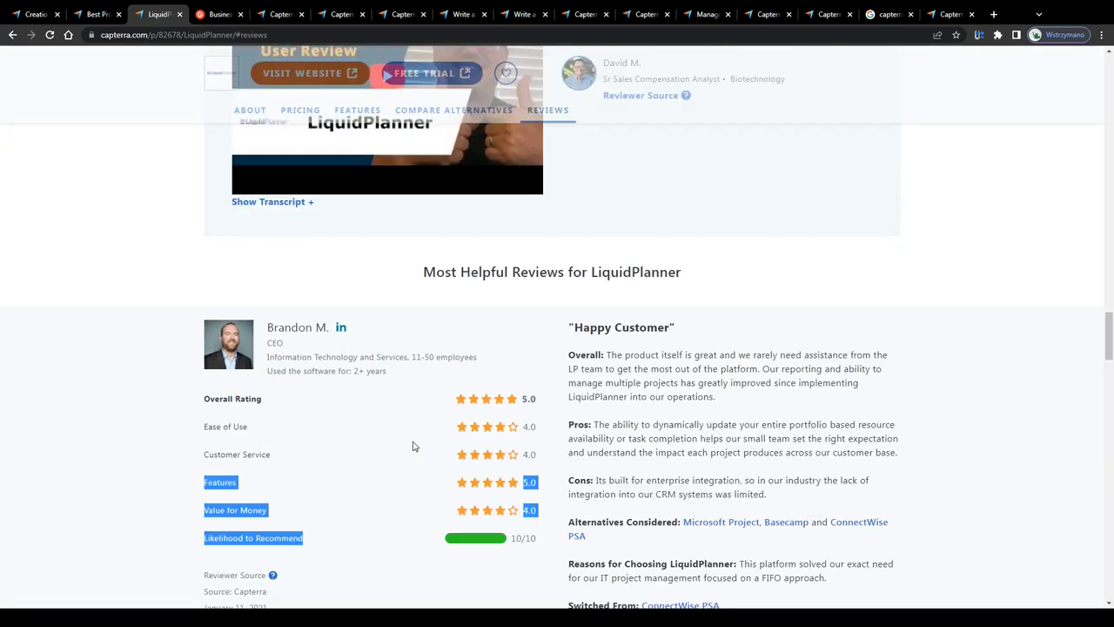
Step: Read the written parts of the "Happy Customer" review, including Overall, Pros, Cons and Reasons for Switching to LiquidPlanner
click(858, 340)
scroll(718, 283, down, 1)
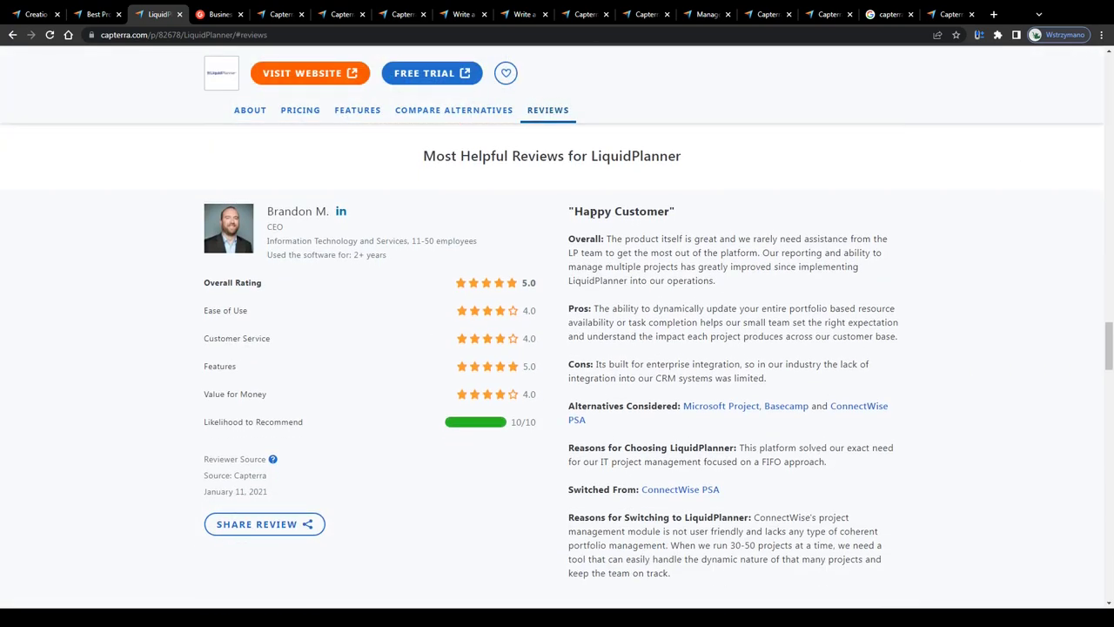
scroll(572, 206, down, 1)
drag(570, 181, 787, 516)
click(638, 219)
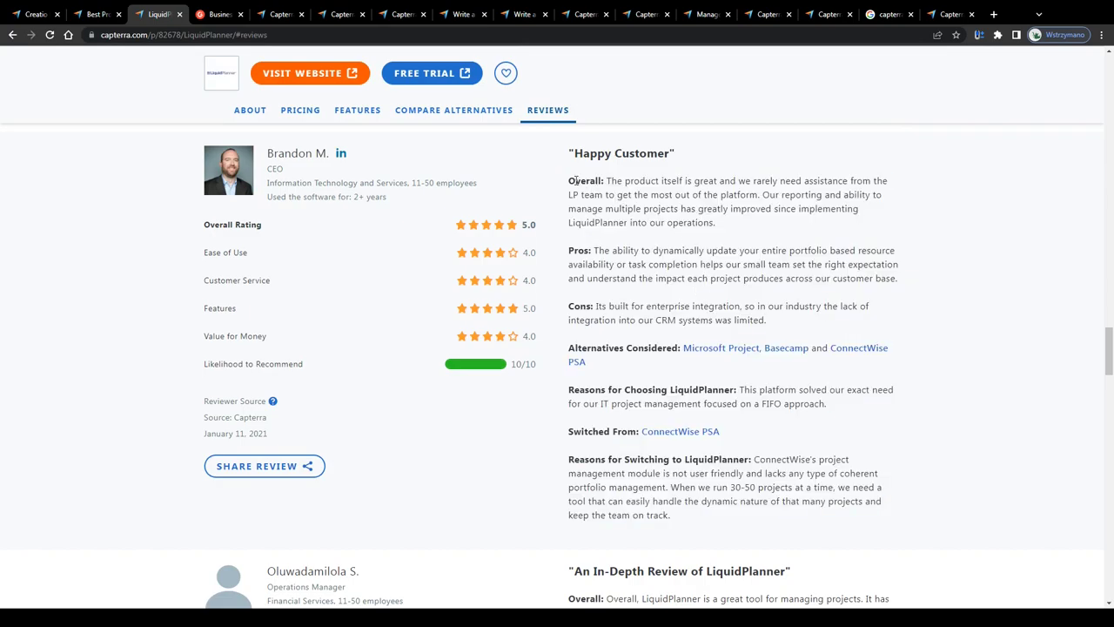
drag(575, 179, 671, 301)
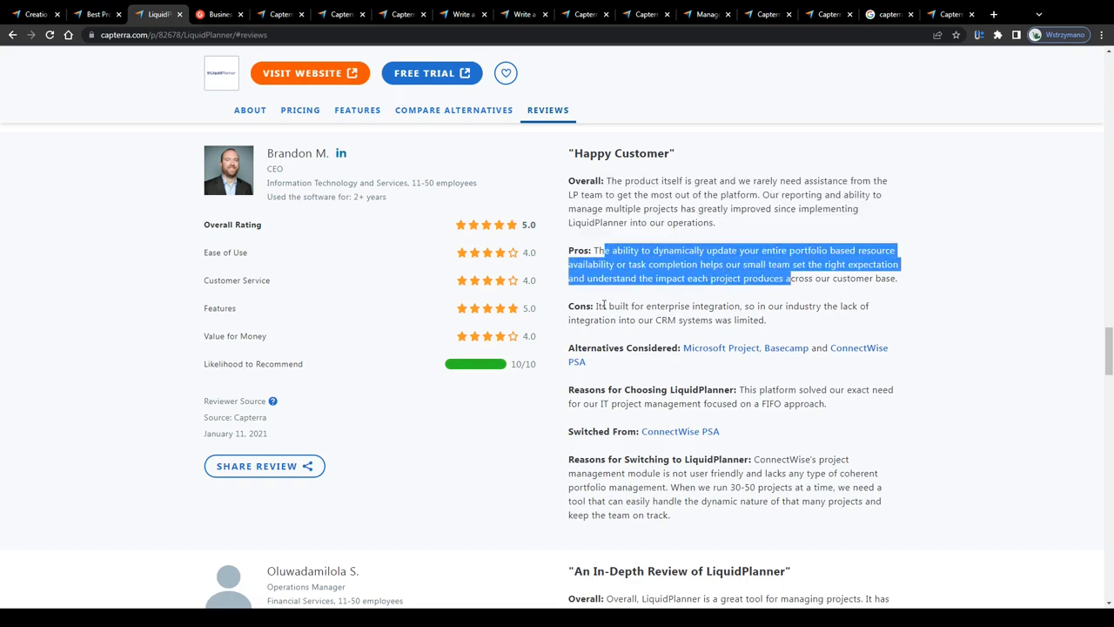
drag(599, 306, 773, 325)
drag(580, 179, 747, 213)
drag(595, 456, 717, 527)
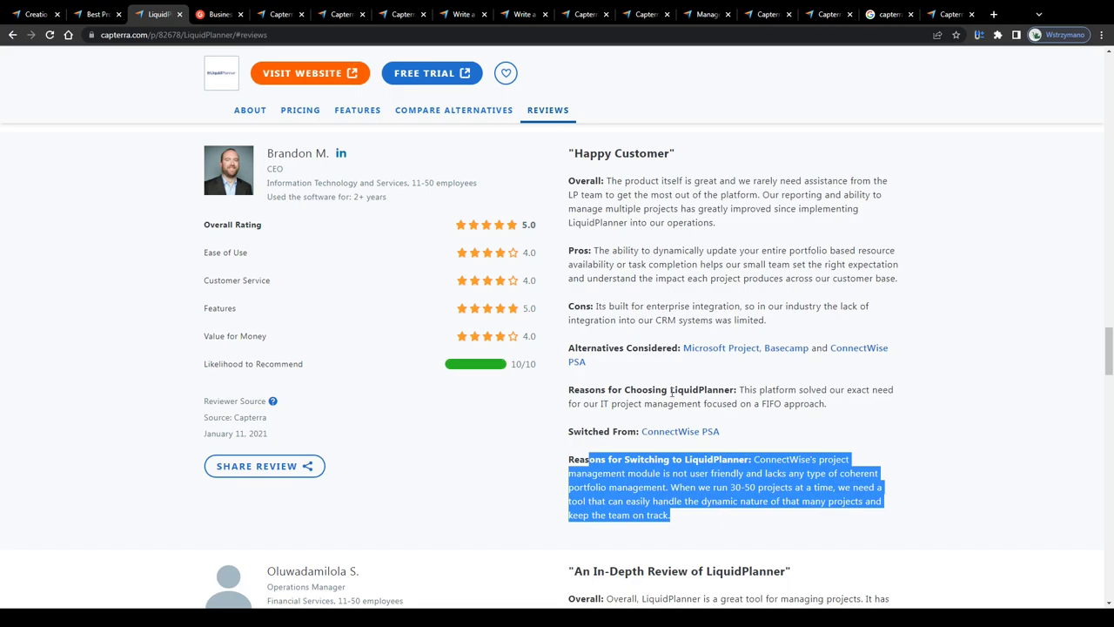
click(646, 299)
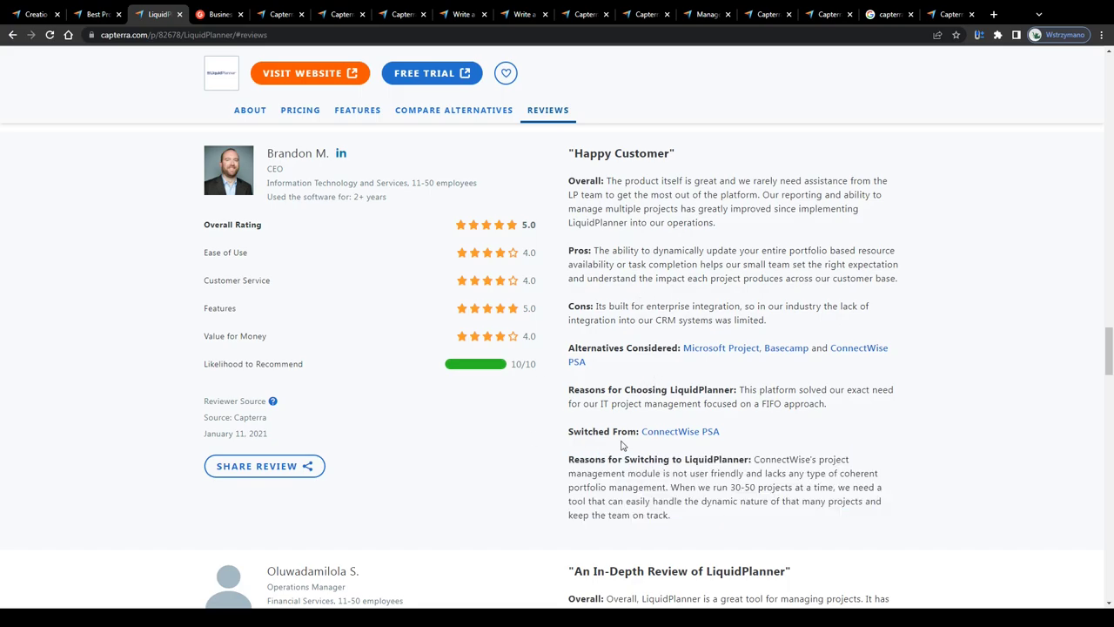
Step: Return to LiquidPlanner's pros and cons and take a close look at the Write a Review option beneath them
scroll(547, 417, down, 4)
scroll(562, 422, up, 10)
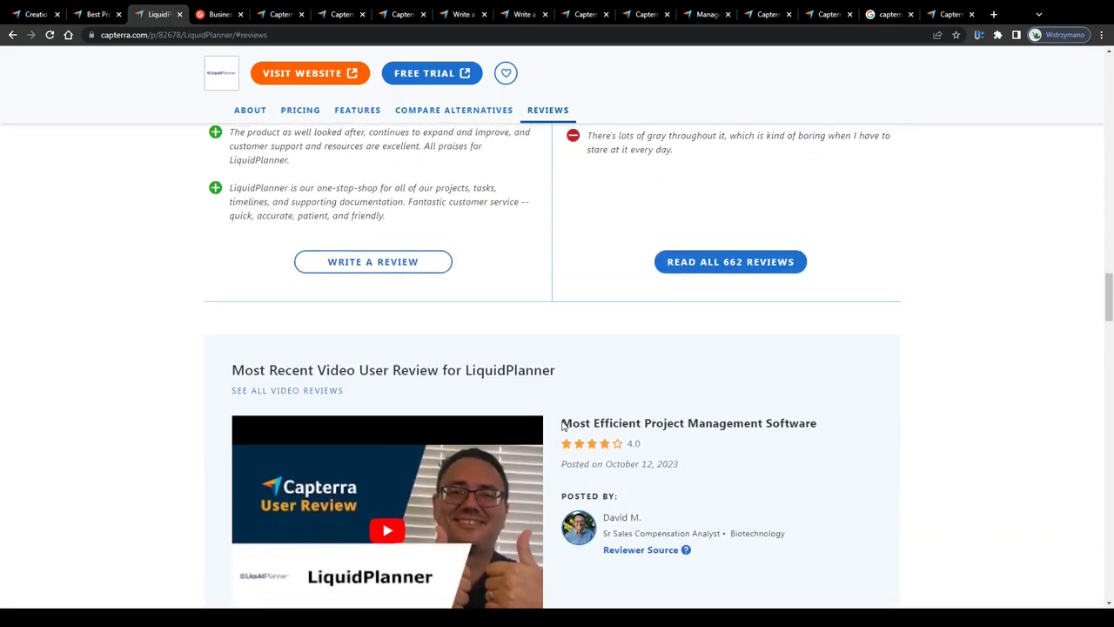
scroll(562, 423, up, 3)
scroll(557, 420, down, 2)
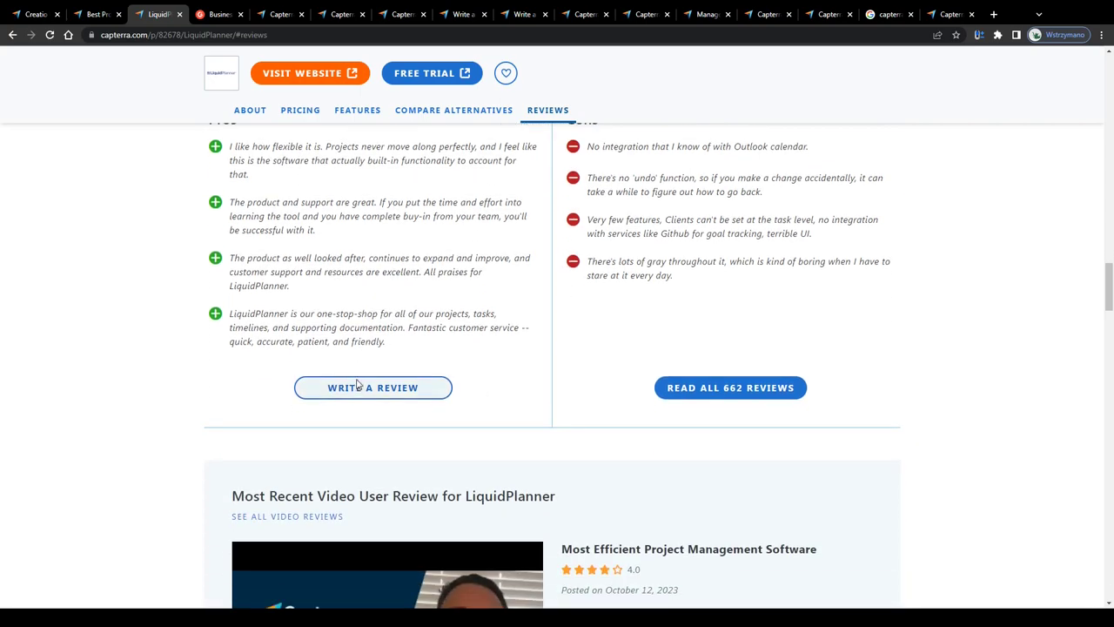
scroll(357, 386, up, 5)
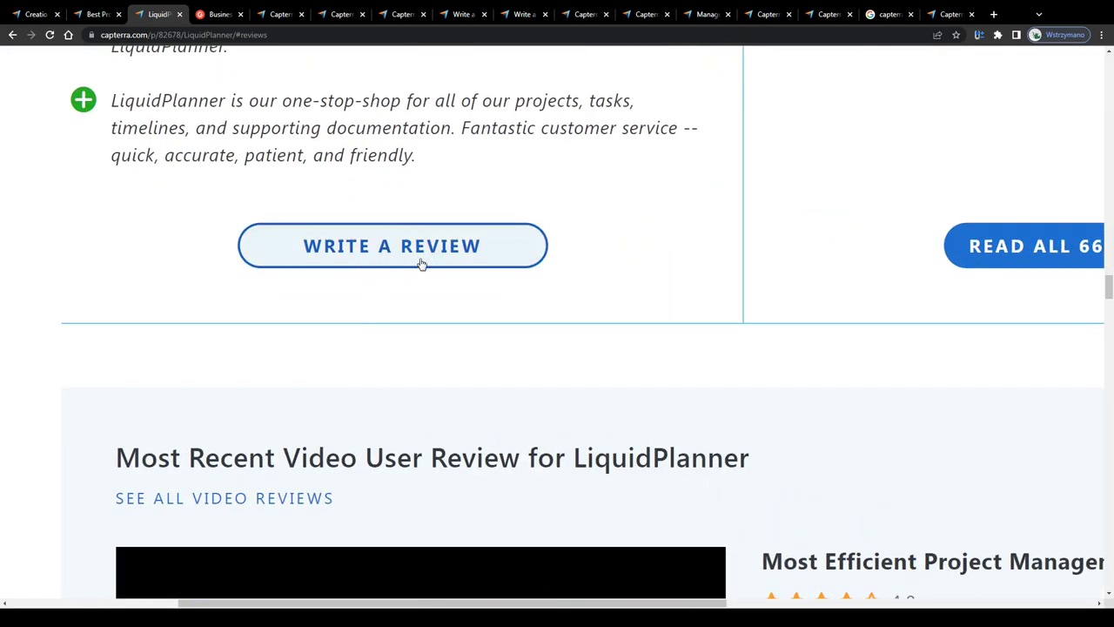
scroll(422, 264, down, 5)
scroll(455, 253, up, 4)
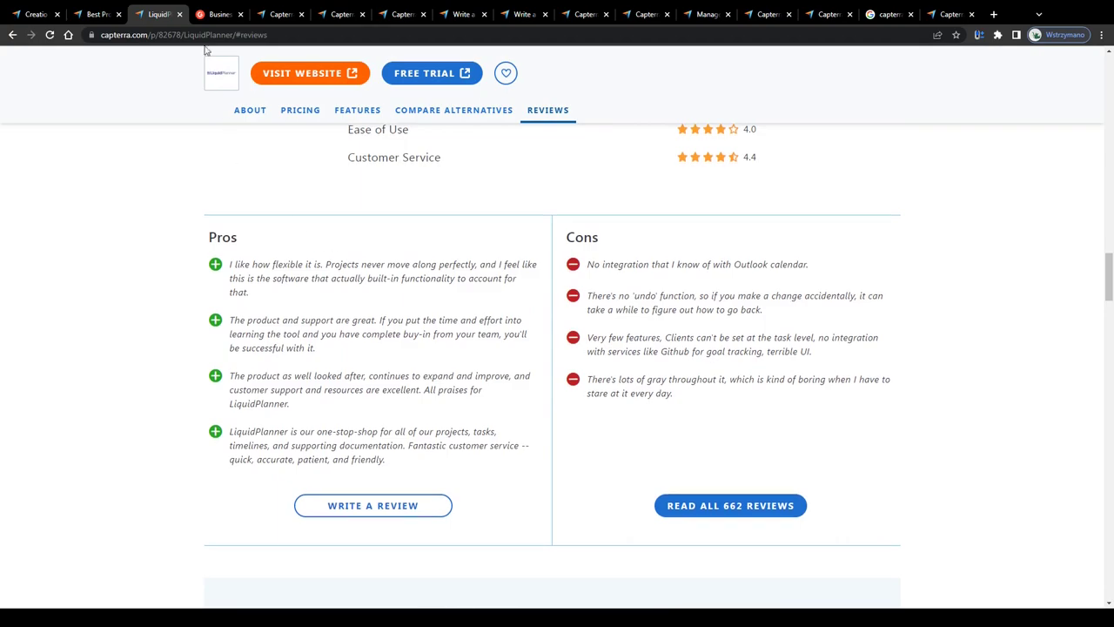
Step: Switch to the G2 home page and examine its headline and the line about software and services based on real reviews
click(218, 14)
drag(300, 217, 396, 221)
click(364, 236)
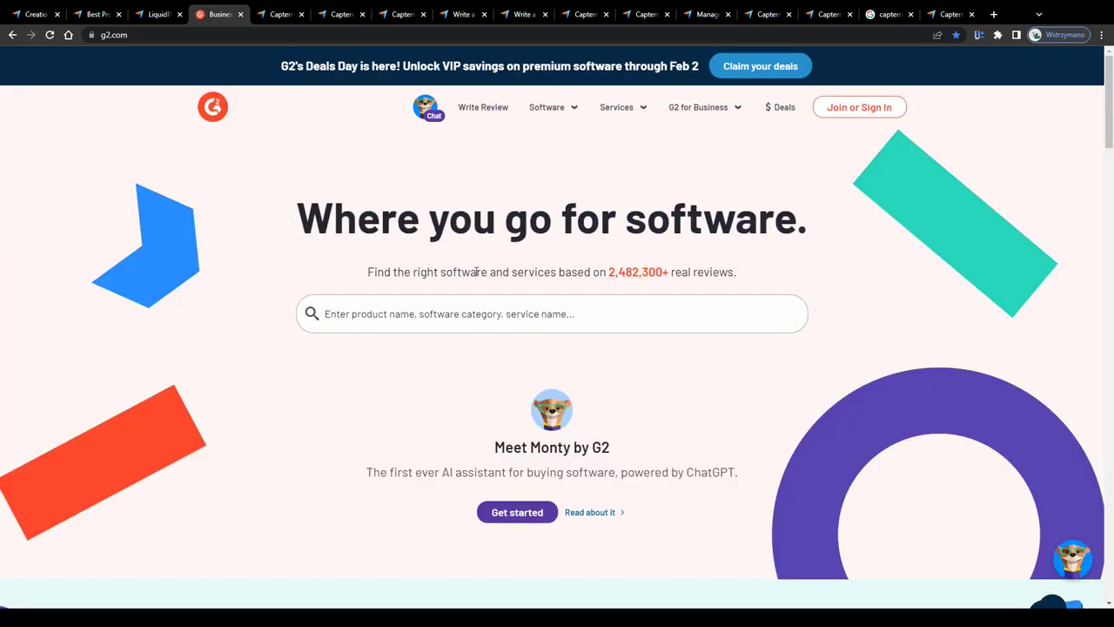
key(ctrl+plus)
key(ctrl+plus)
drag(251, 276, 817, 279)
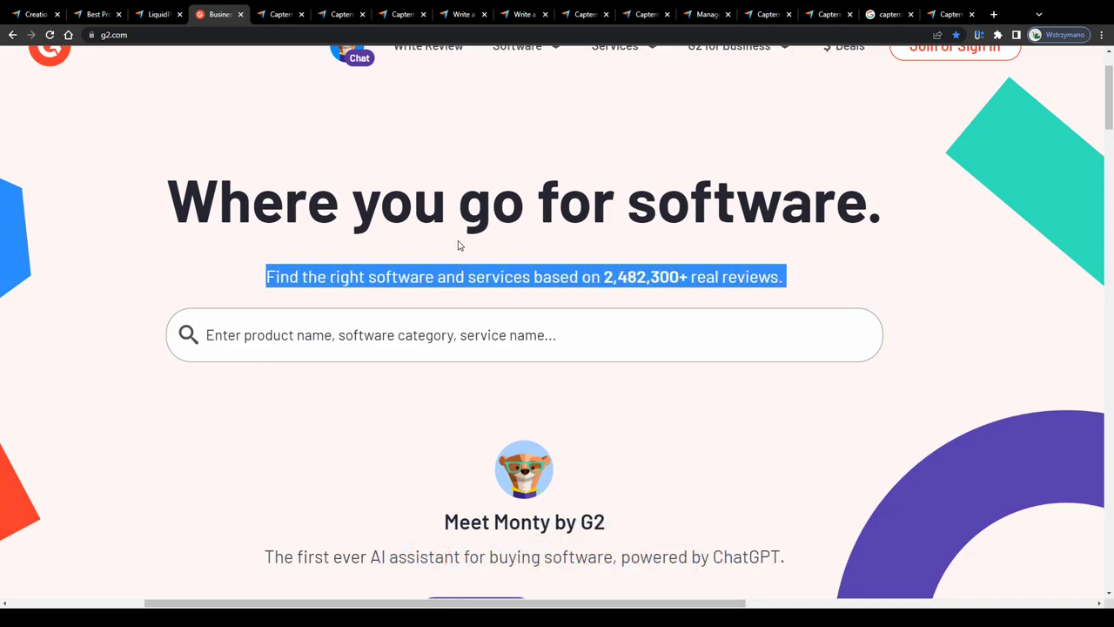
click(455, 266)
key(ctrl+0)
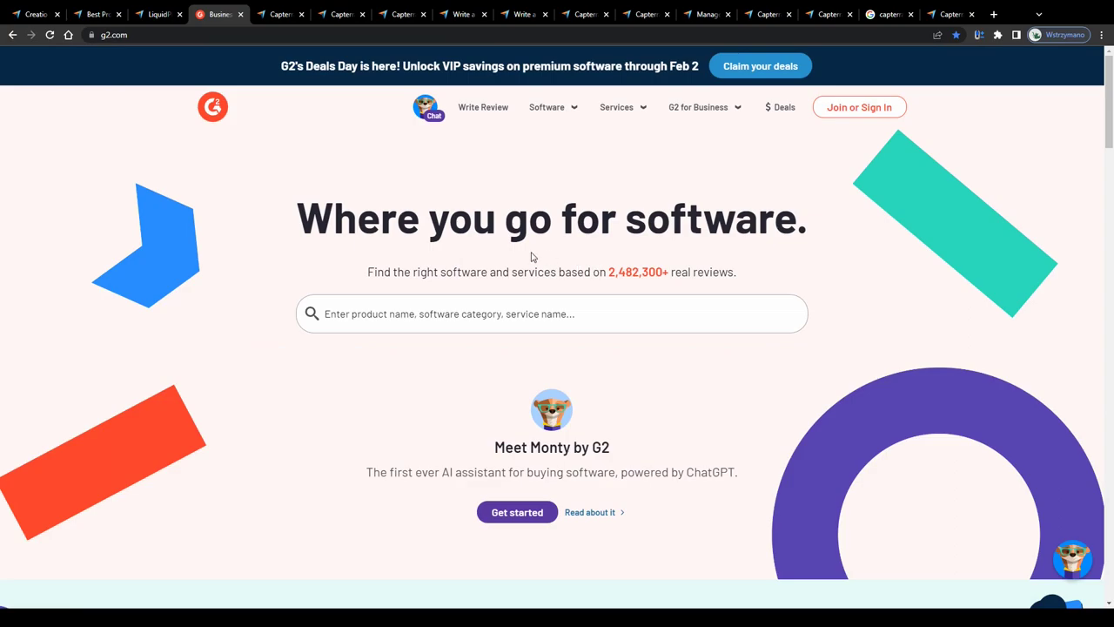
Step: Return to the LiquidPlanner page on Capterra and look through the video review and the Most Helpful Reviews
click(160, 15)
scroll(385, 306, down, 6)
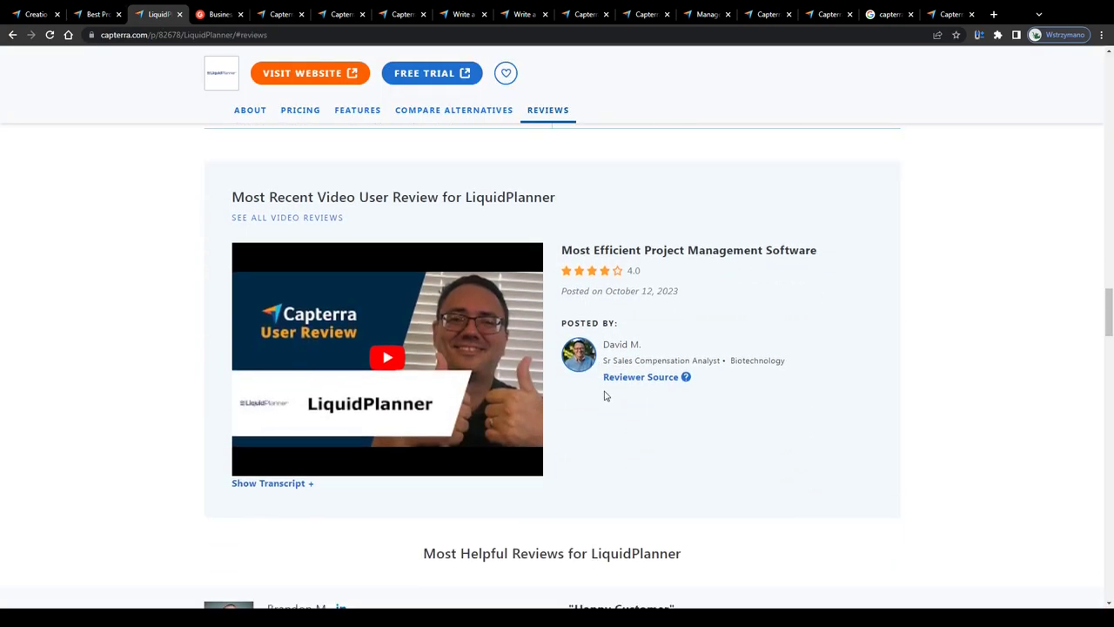
scroll(381, 308, up, 2)
scroll(465, 296, down, 8)
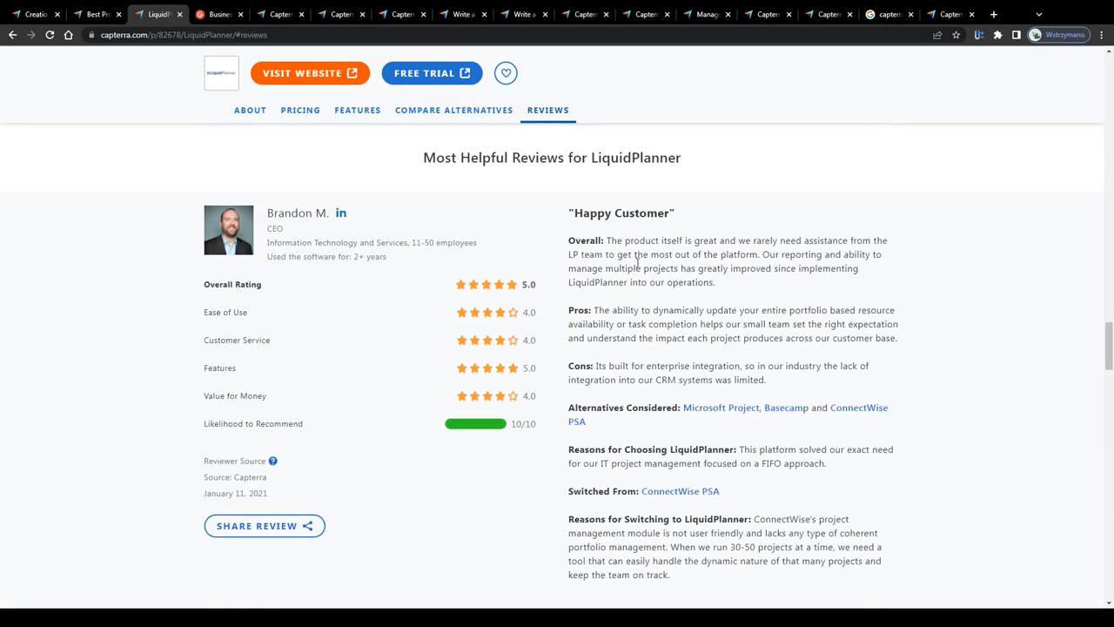
scroll(652, 309, down, 12)
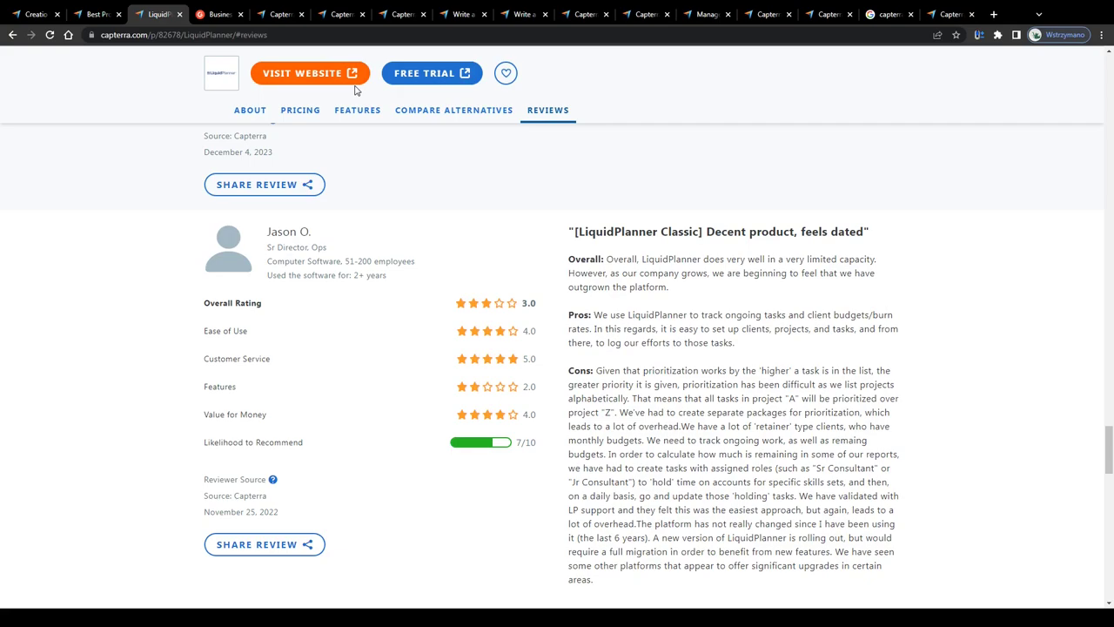
scroll(348, 90, up, 1)
Step: Visit the Capterra home page and the My Reviews page, and look closely at the Write a Review link
click(278, 15)
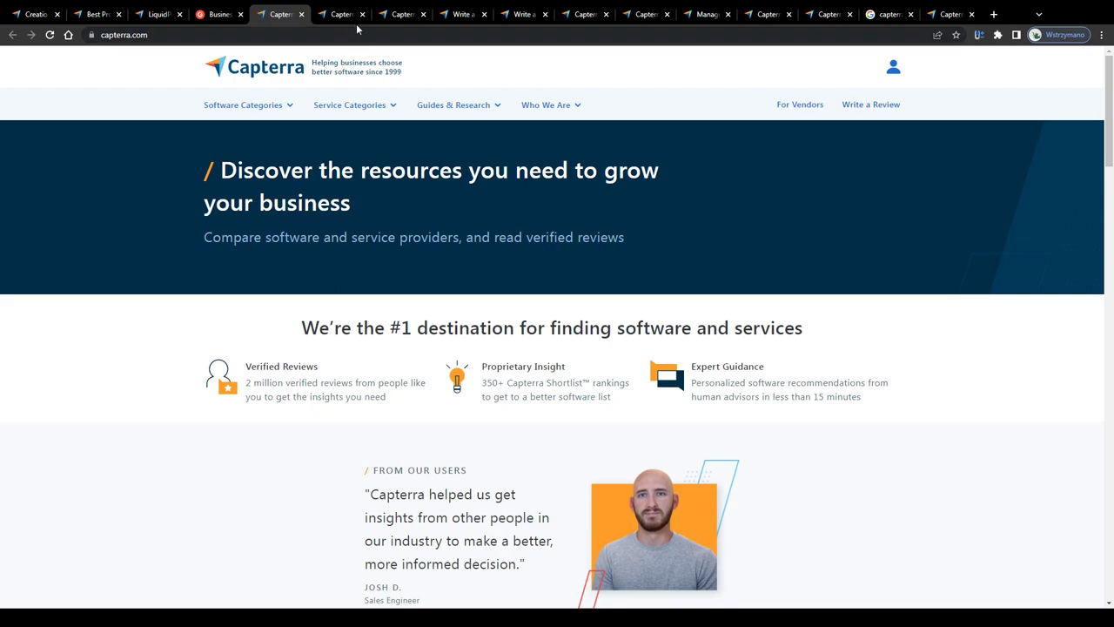
click(332, 16)
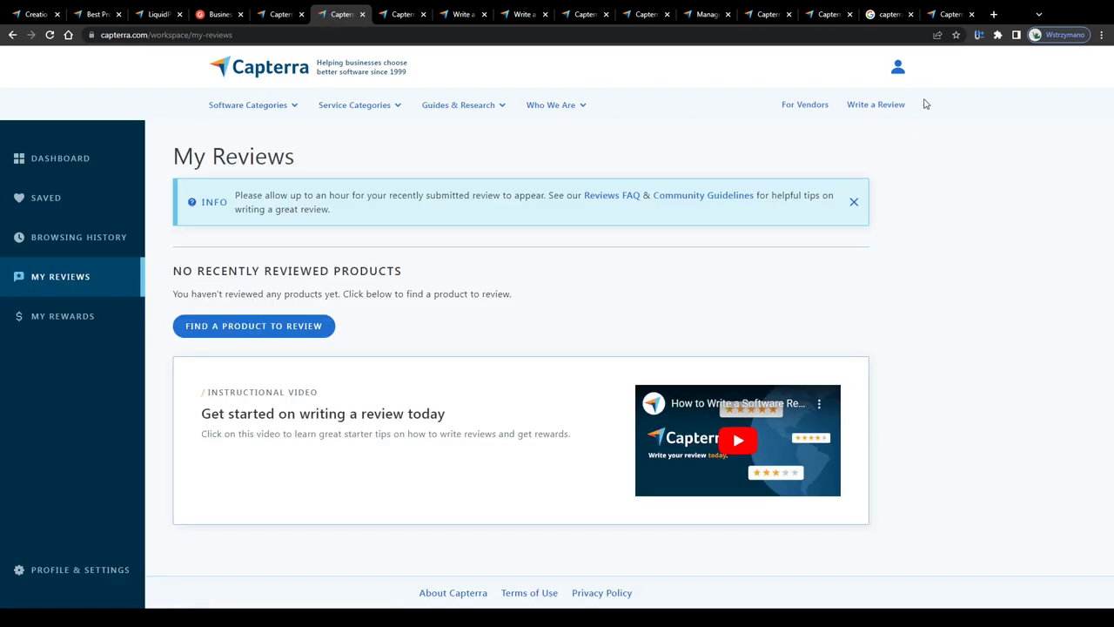
scroll(927, 102, up, 5)
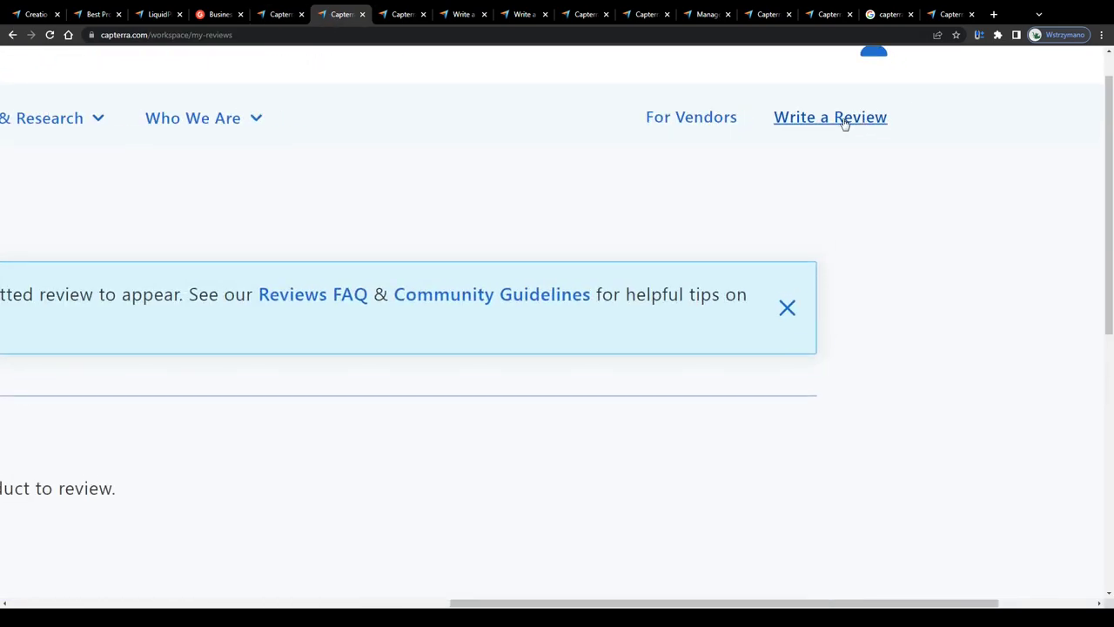
Step: Bring up the "Write a software review" page and examine its product search and the products others are reviewing
click(385, 15)
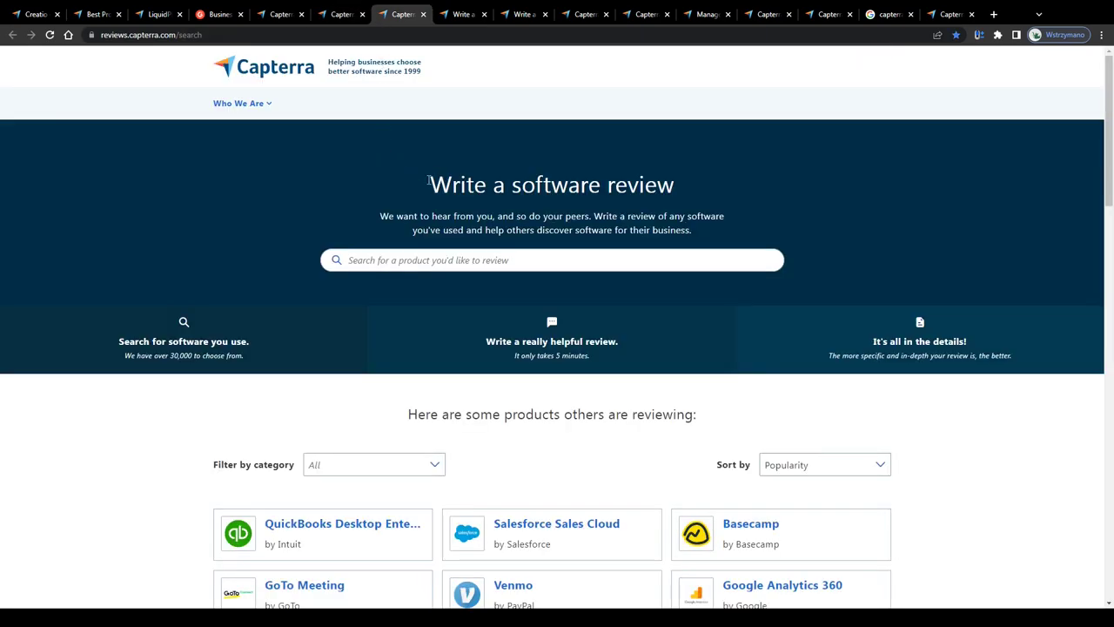
scroll(429, 232, down, 2)
drag(383, 248, 726, 244)
scroll(390, 283, down, 2)
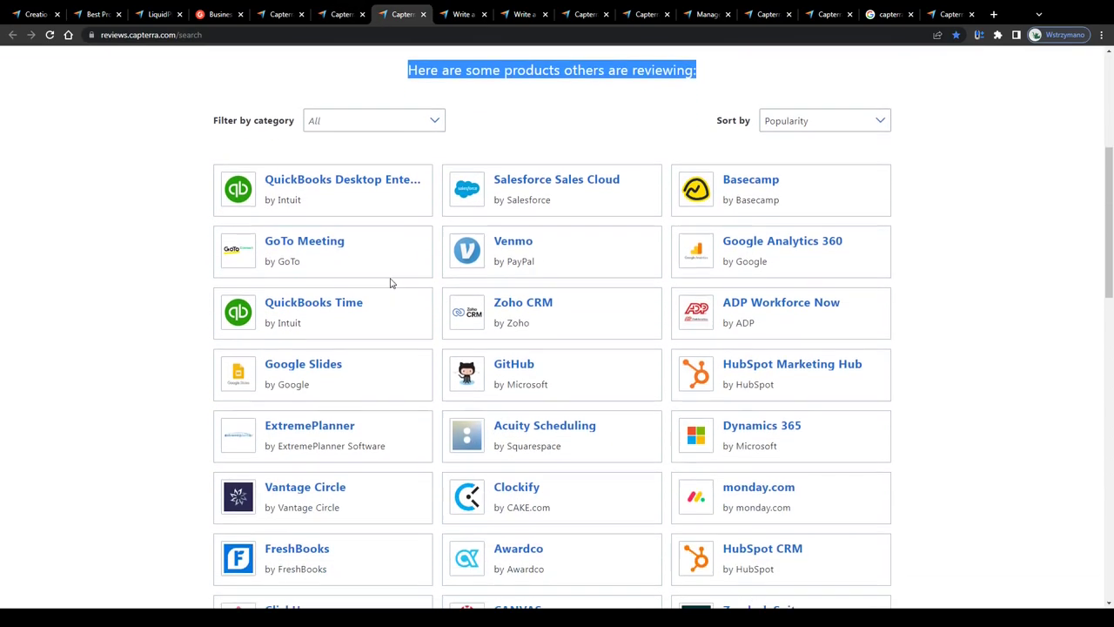
scroll(513, 344, down, 5)
scroll(488, 342, up, 3)
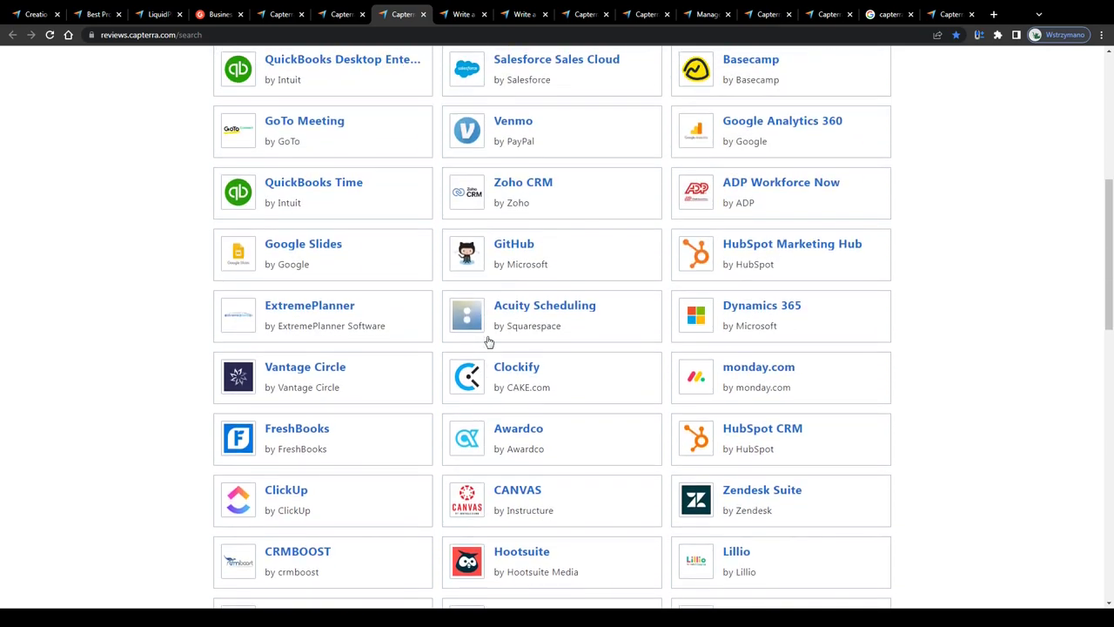
scroll(455, 325, up, 5)
scroll(386, 210, up, 3)
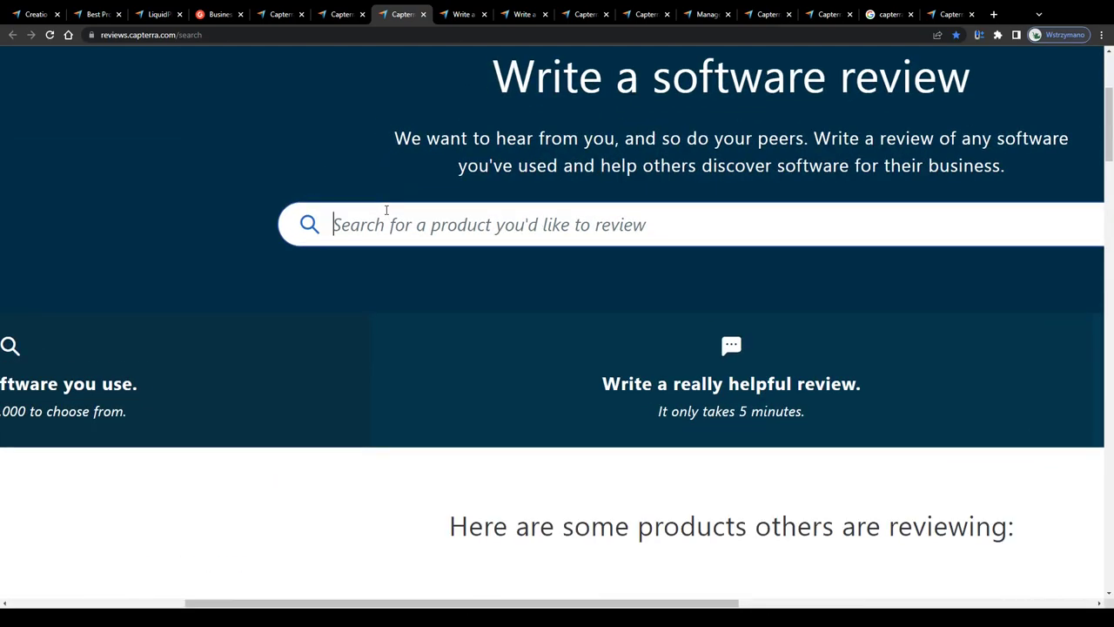
scroll(386, 210, down, 3)
scroll(386, 214, down, 3)
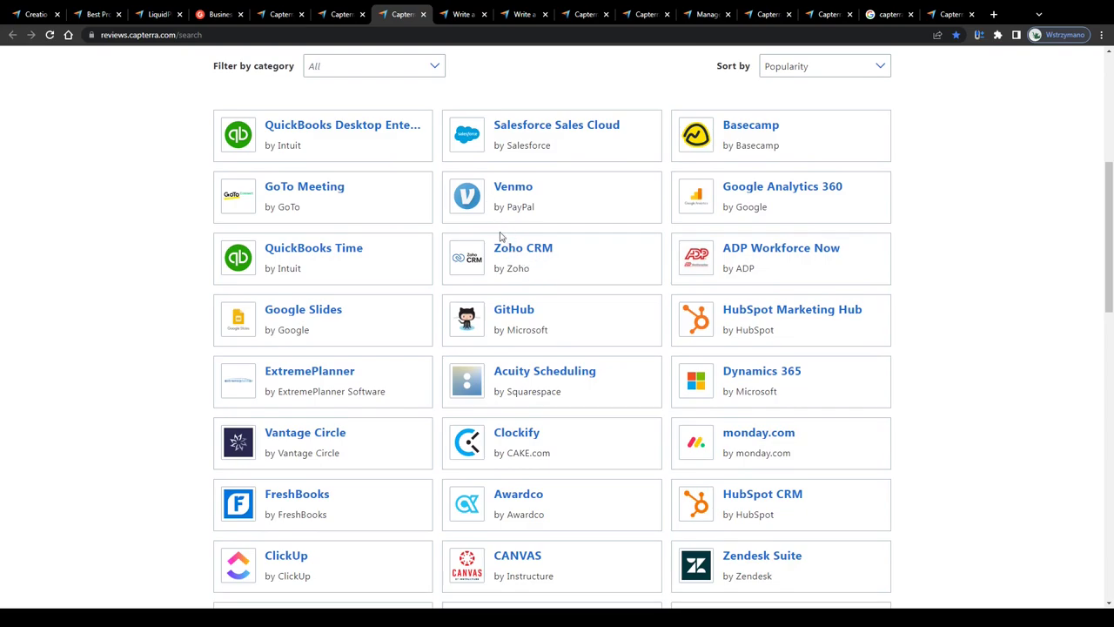
Step: Go to the Zoho CRM review form and look through its personal, company and product usage questions
click(457, 14)
mouse_move(428, 152)
mouse_down()
mouse_move(587, 157)
mouse_move(433, 153)
mouse_up()
scroll(535, 196, down, 1)
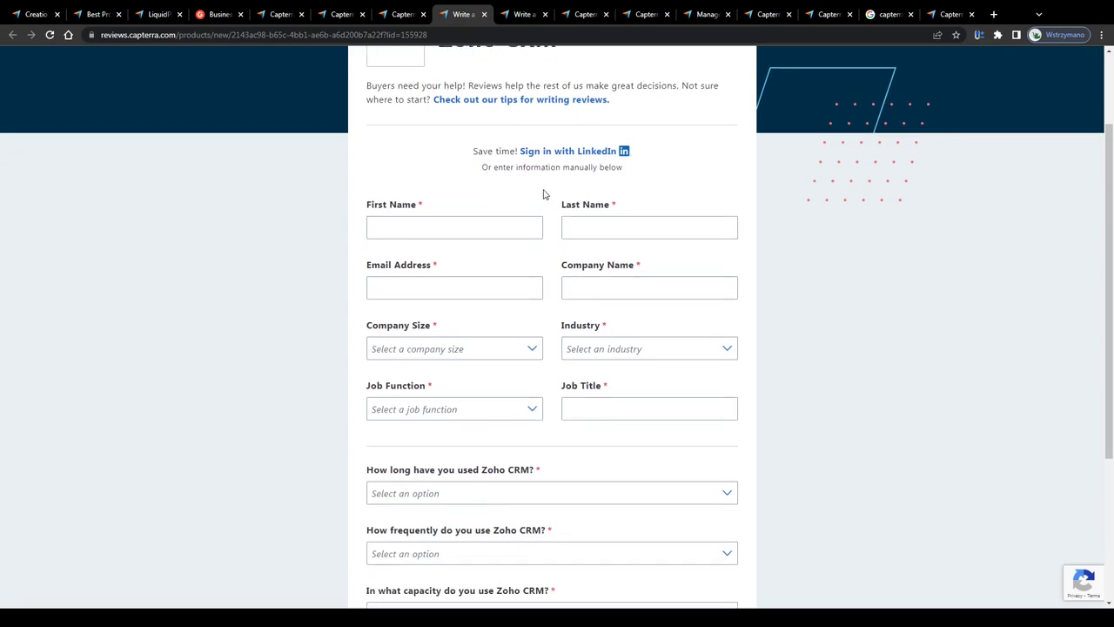
scroll(543, 194, down, 2)
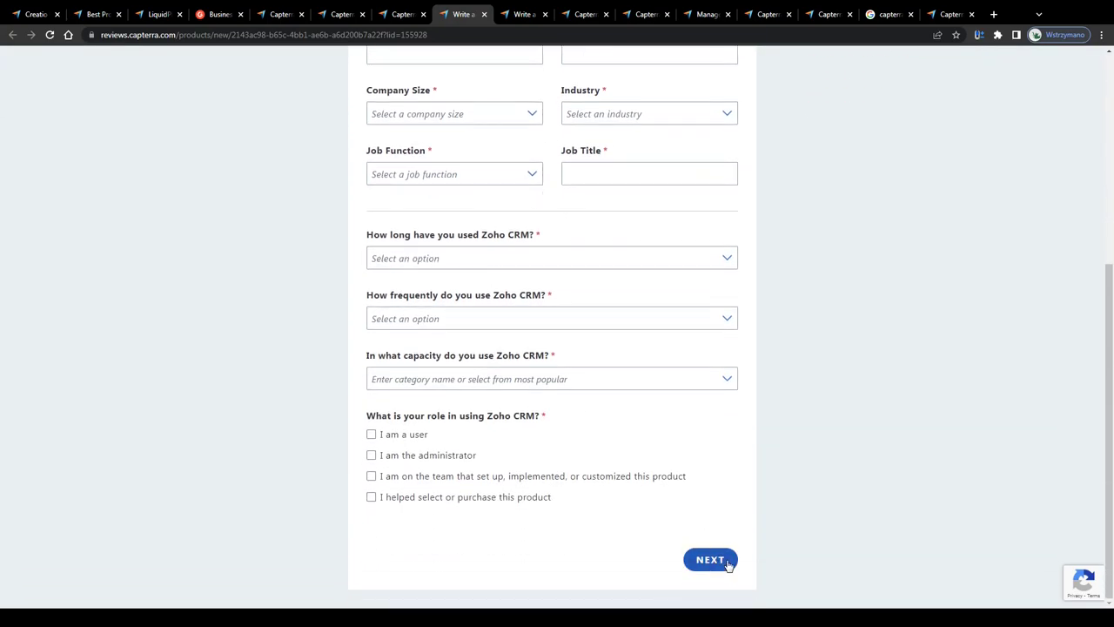
Step: Bring up the Zoho CRM ratings form and examine the Overall Quality, Ease of Use and Features & Functionality categories
click(513, 15)
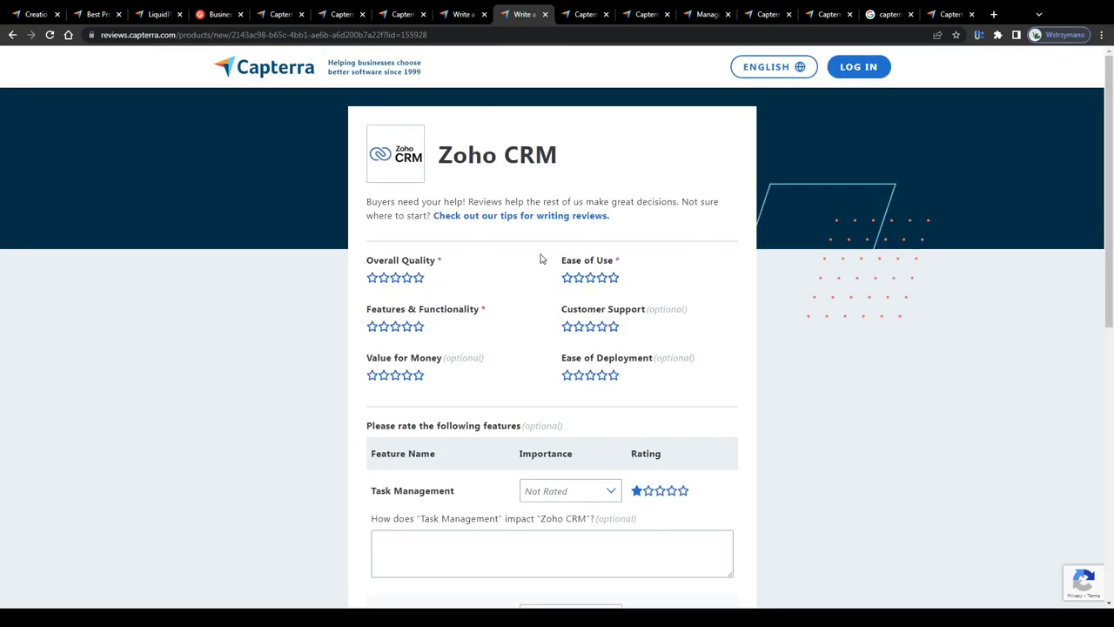
ctrl+scroll(539, 259, up, 2)
drag(296, 263, 461, 269)
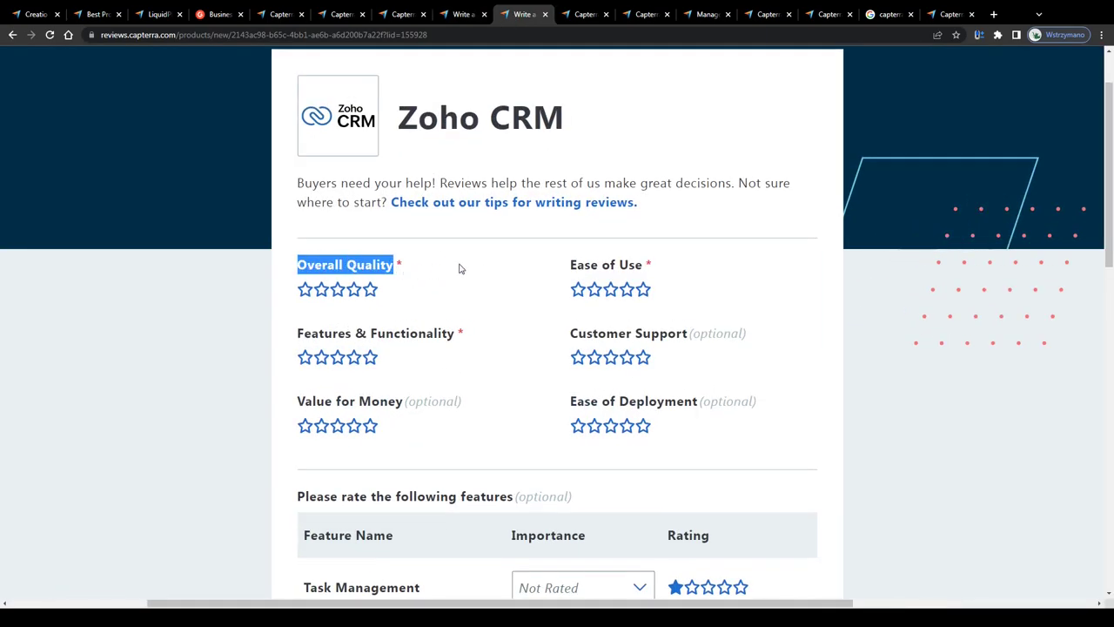
drag(570, 265, 645, 267)
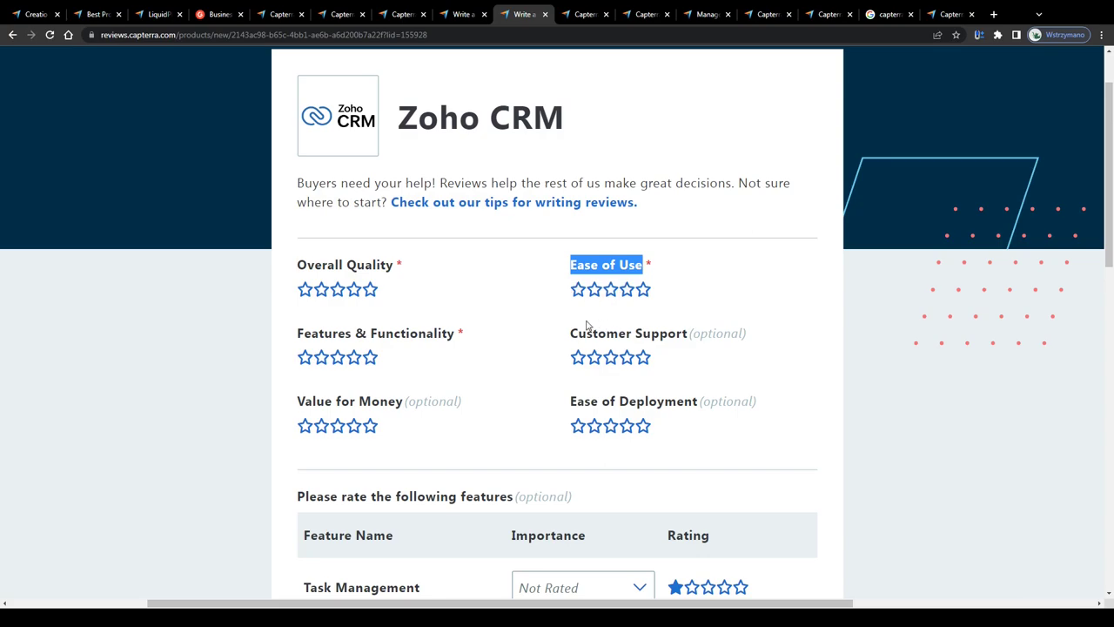
drag(303, 336, 444, 341)
Step: Rate Zoho CRM four stars for Overall Quality and Features & Functionality, five for Ease of Use and three for Customer Support
click(353, 289)
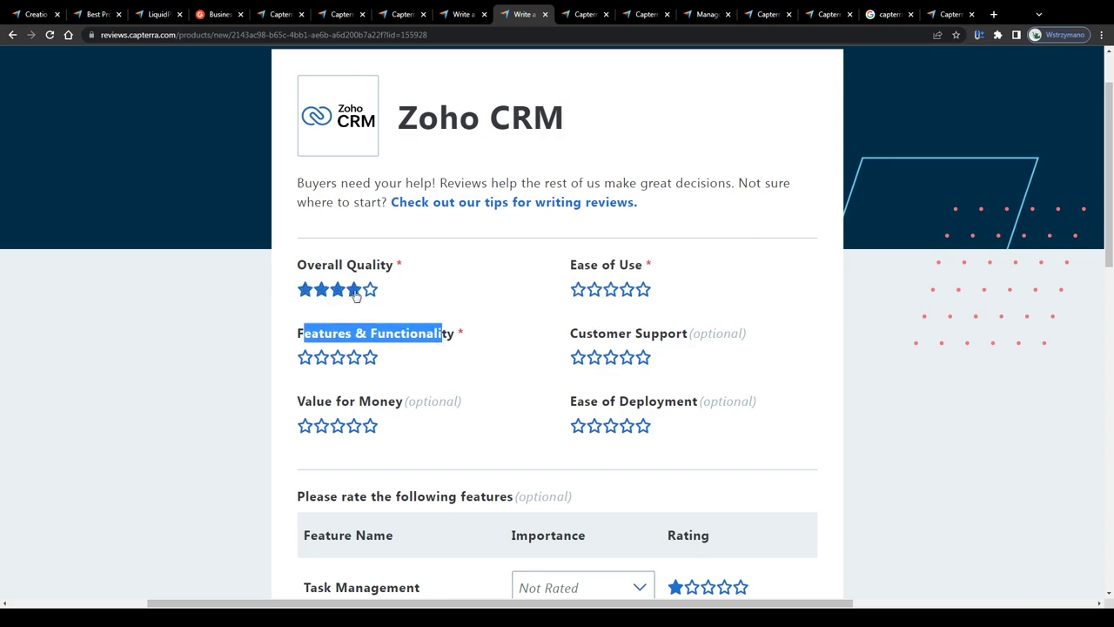
click(371, 357)
click(643, 289)
click(608, 358)
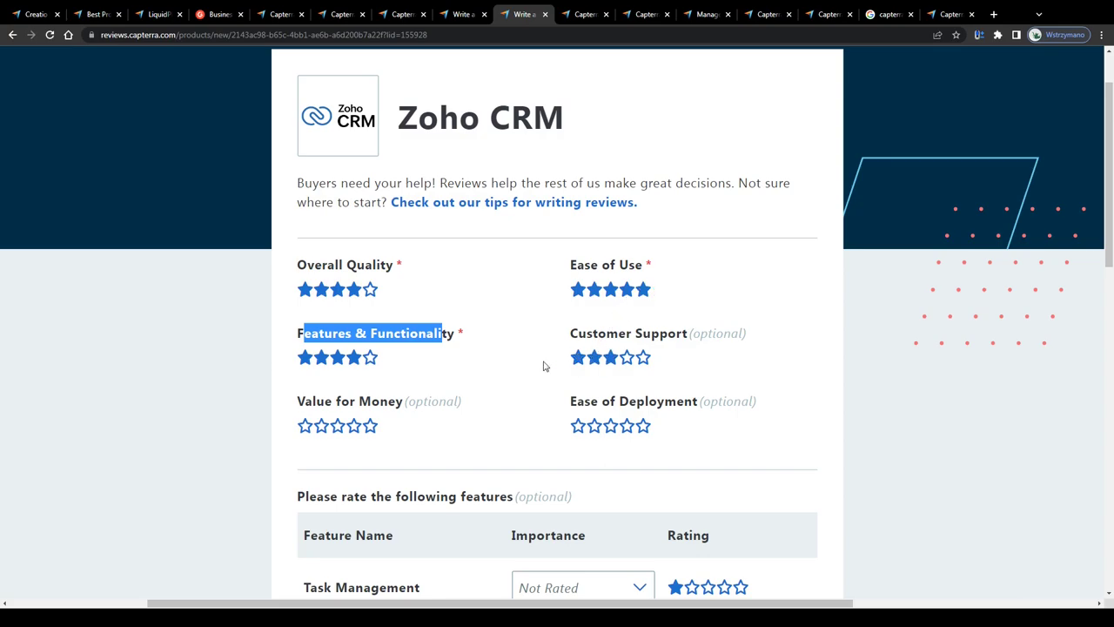
Step: Enter "I like this, ok." as the comment on how Task Management impacts Zoho CRM
scroll(408, 401, down, 4)
click(717, 321)
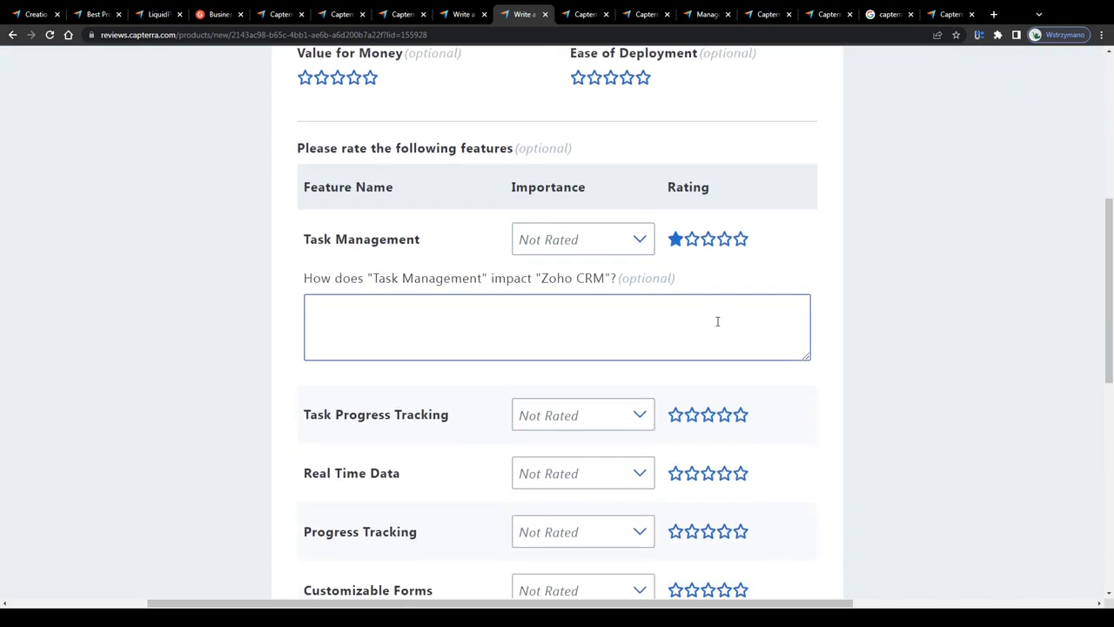
drag(320, 278, 655, 328)
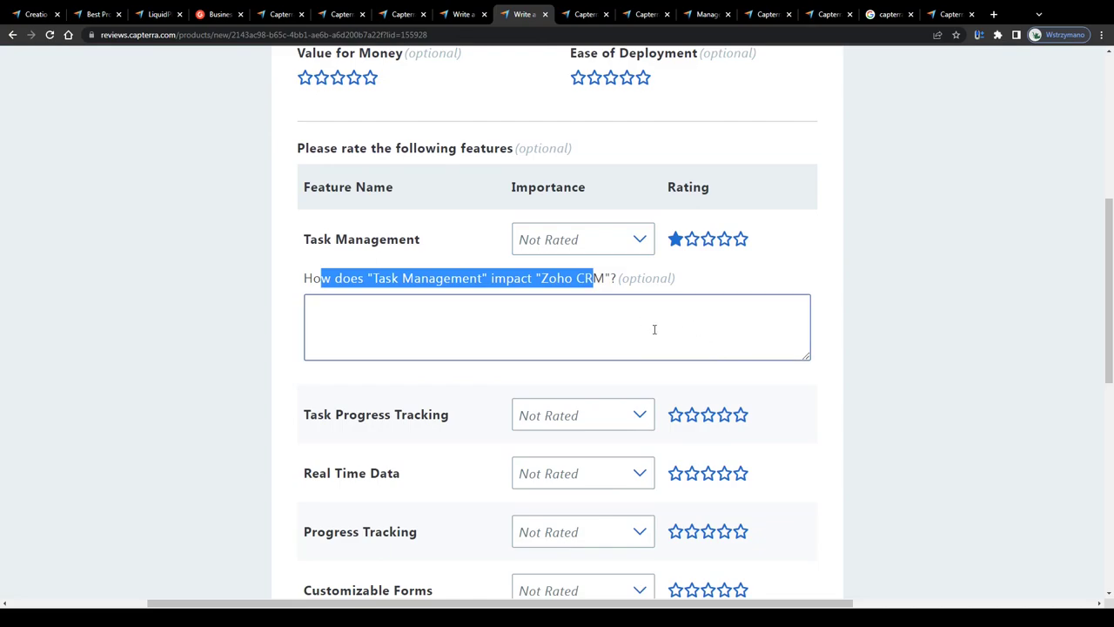
click(622, 310)
scroll(622, 311, down, 2)
scroll(566, 283, up, 2)
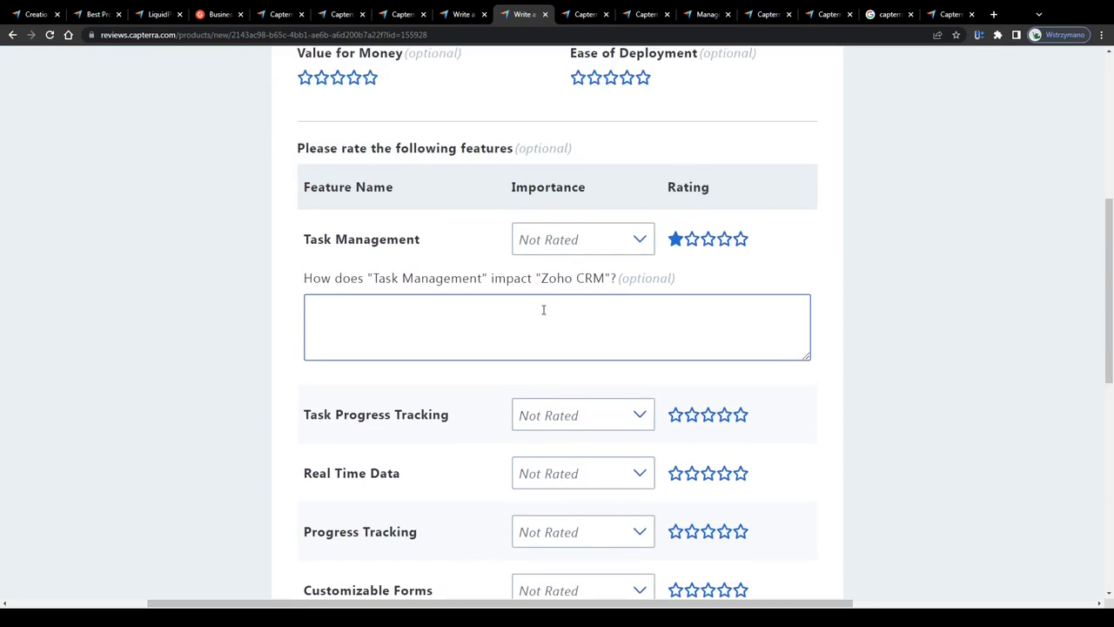
text(I like this, ok.)
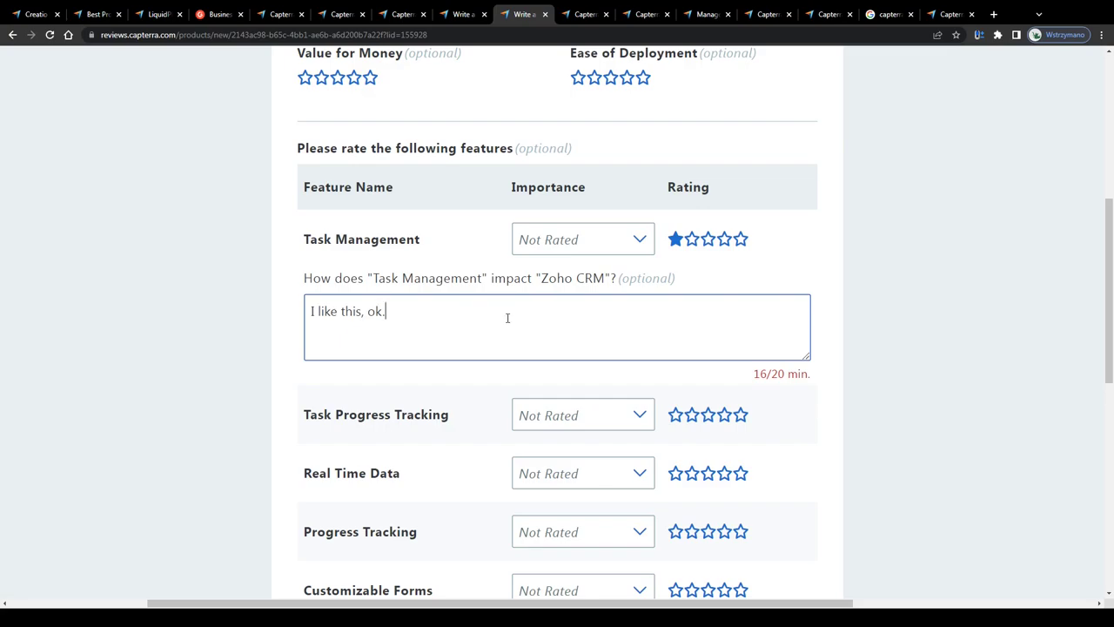
Step: Replace the Task Management comment with "best project management tool in the world."
drag(507, 318, 276, 316)
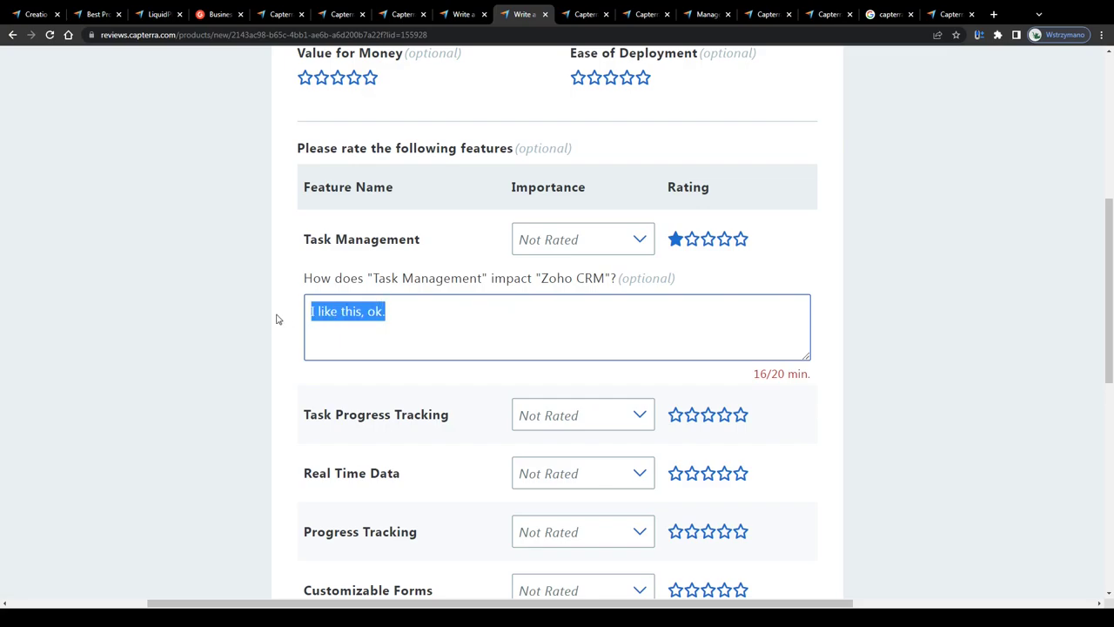
drag(435, 325, 307, 317)
text(best pr)
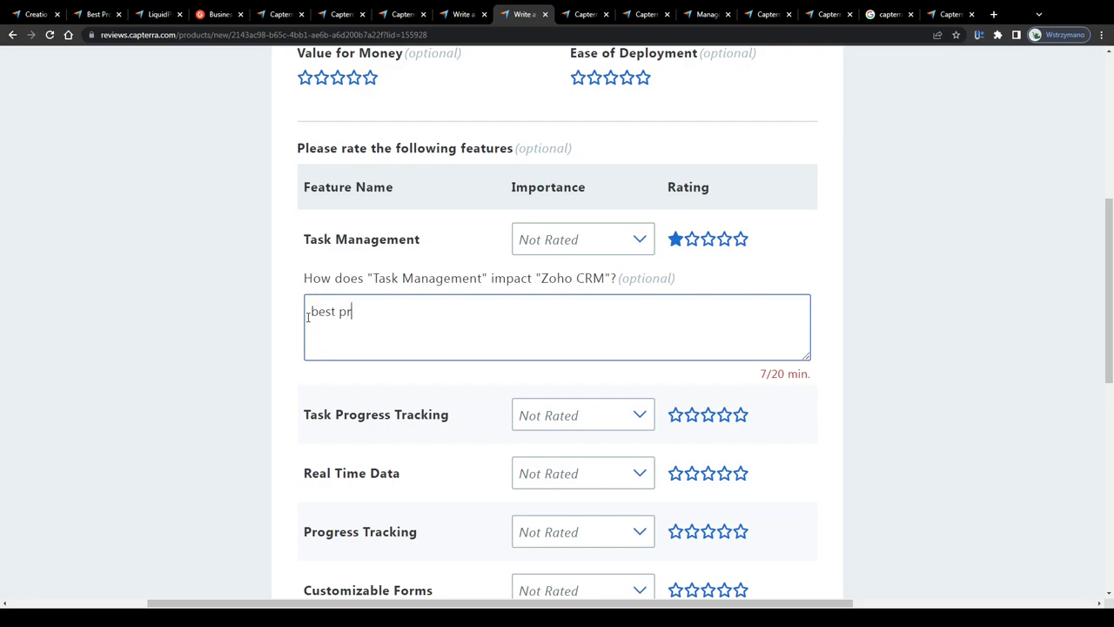
text(oject managemen)
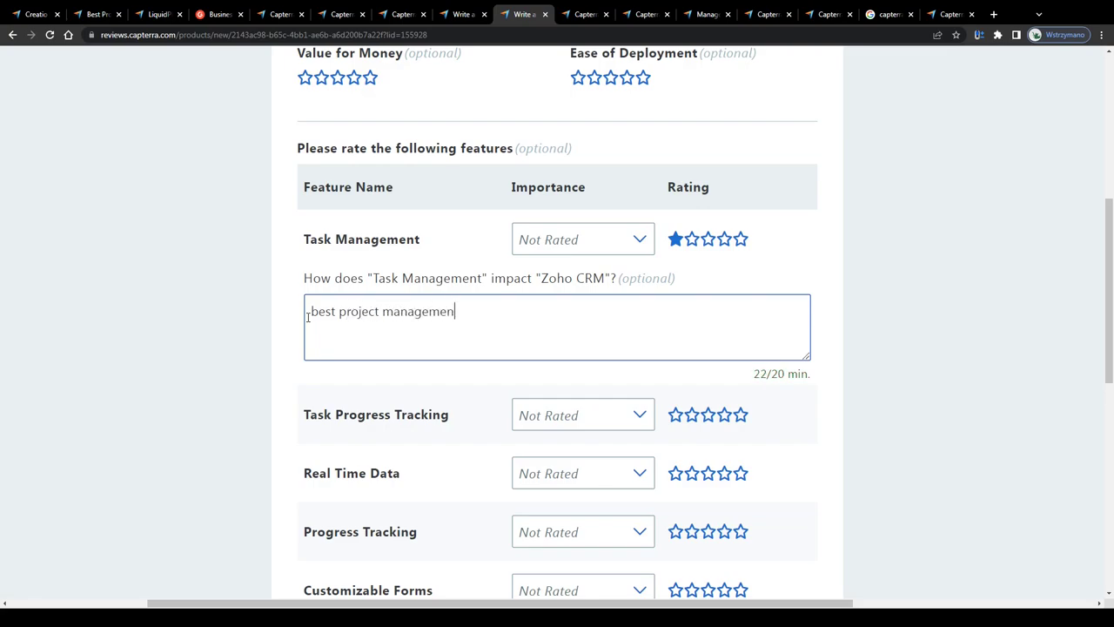
text(t tool in the world.)
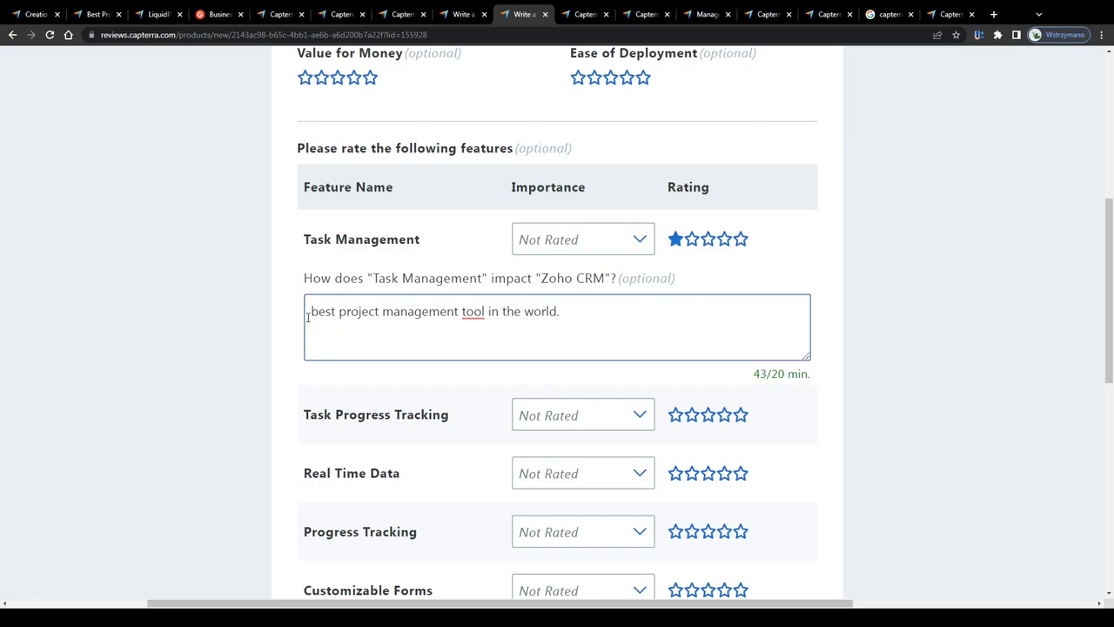
drag(567, 317, 312, 312)
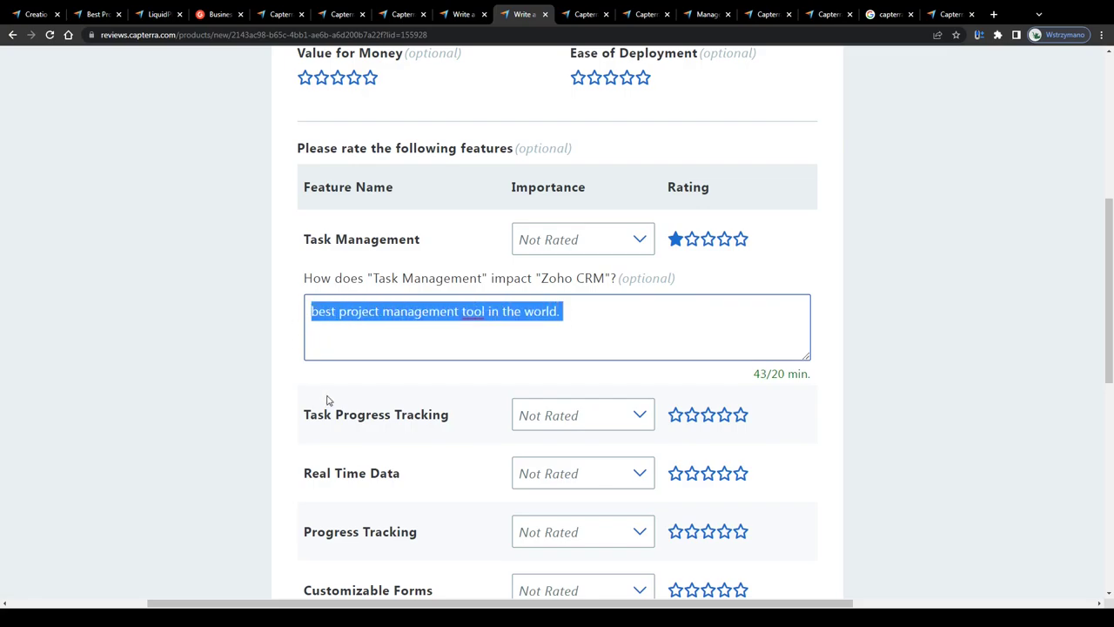
scroll(327, 400, down, 1)
scroll(390, 345, up, 1)
click(170, 425)
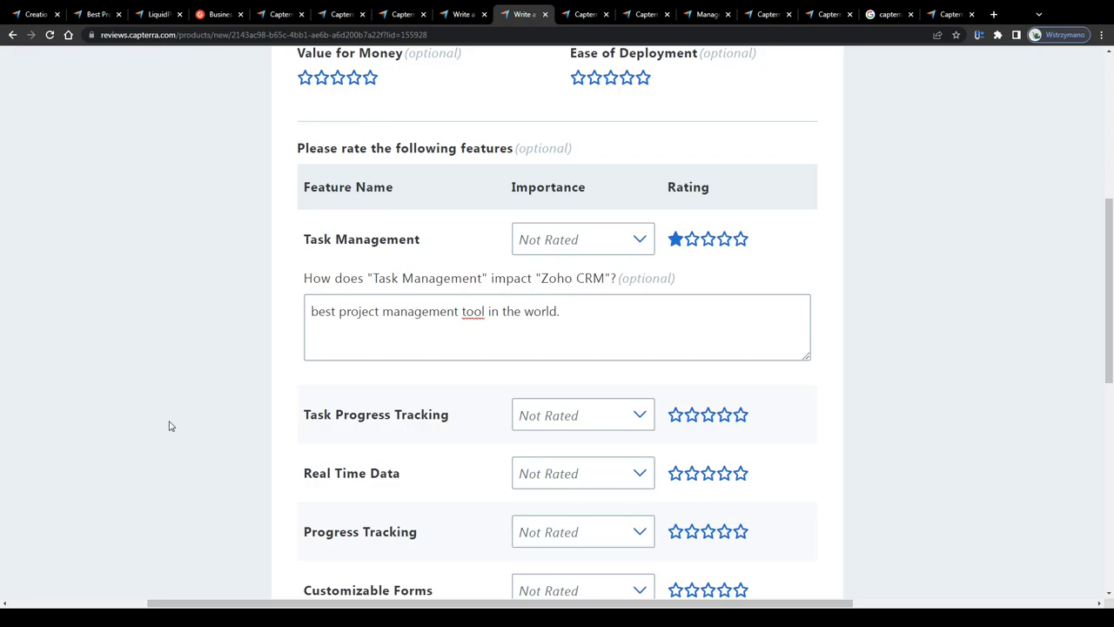
Step: Look through the form's remaining feature ratings and its pricing and recommendation questions, and return to the overall ratings
key(ctrl+minus)
key(ctrl+minus)
key(ctrl+minus)
scroll(478, 350, down, 4)
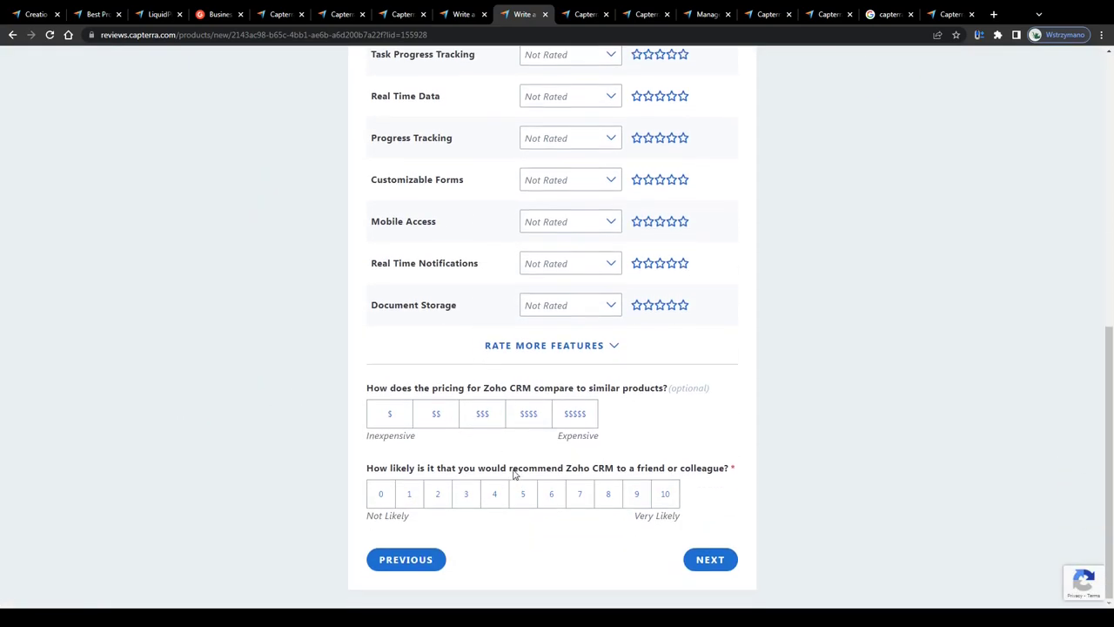
scroll(595, 113, up, 3)
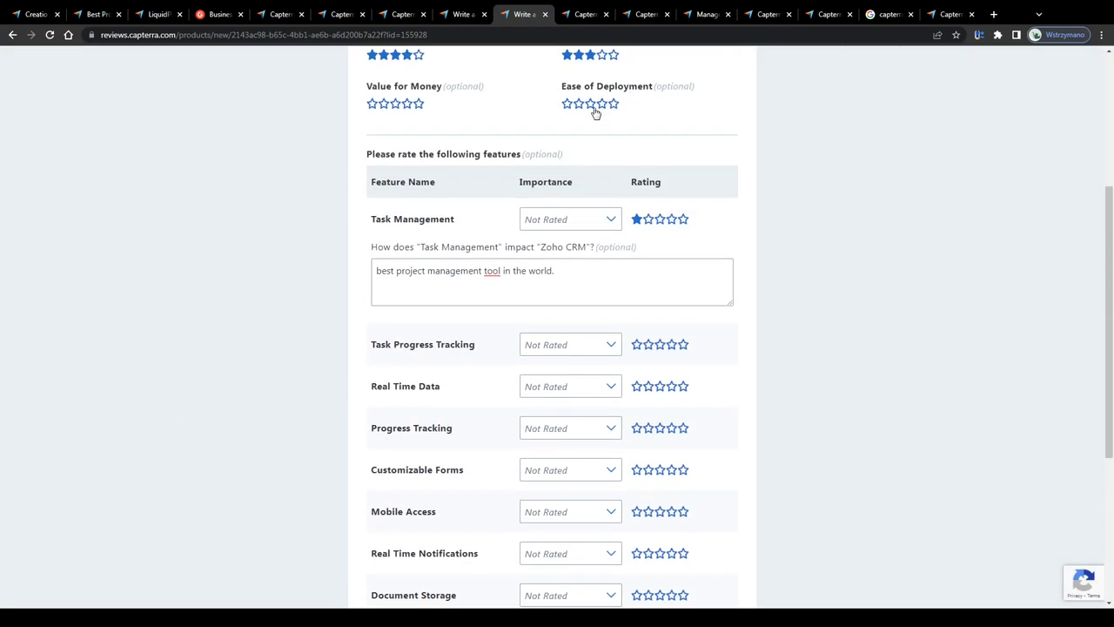
scroll(595, 113, up, 3)
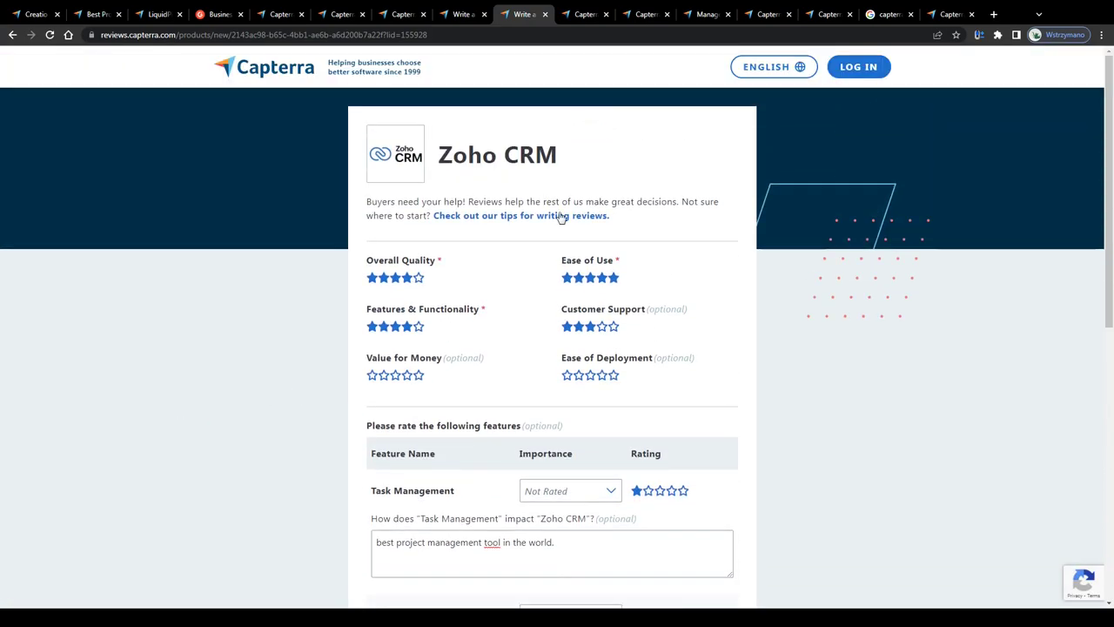
Step: Return to the "Write a software review" page and look at its product list and product search
click(398, 15)
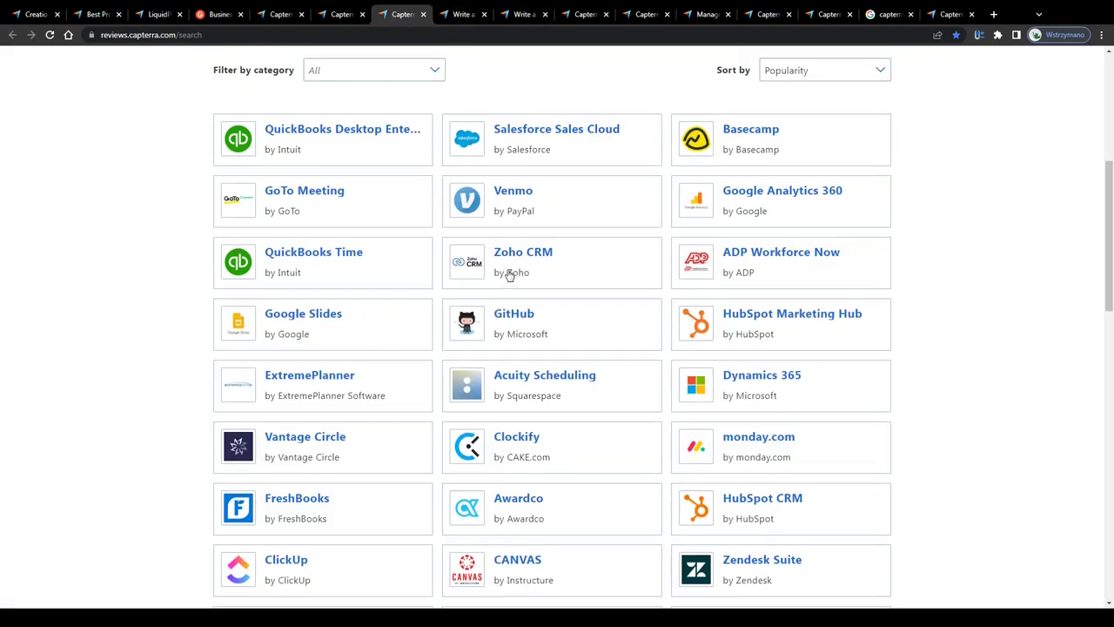
scroll(526, 374, up, 4)
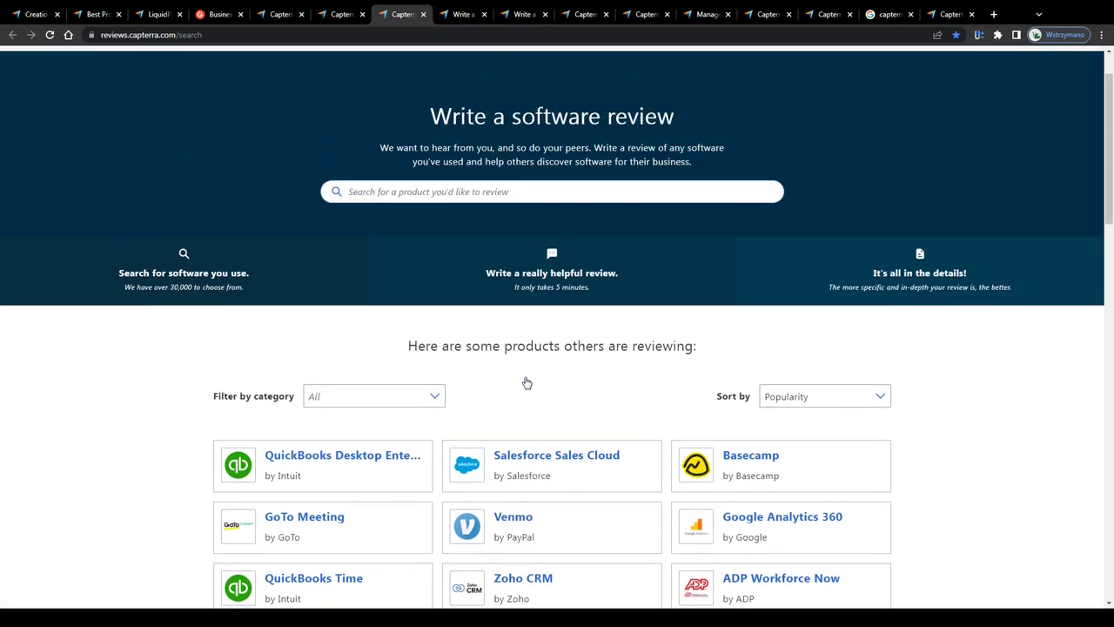
scroll(526, 383, up, 1)
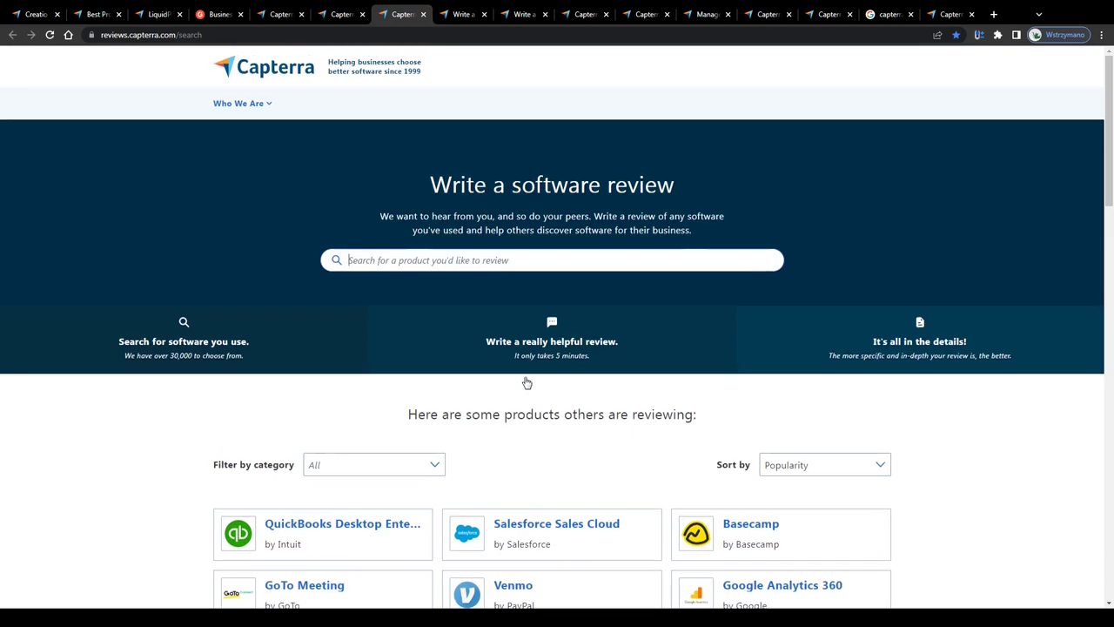
Step: Switch to the Creatio CRM reviews page and look through its overall ratings, pros and cons, and individual user reviews
click(34, 14)
scroll(584, 269, down, 12)
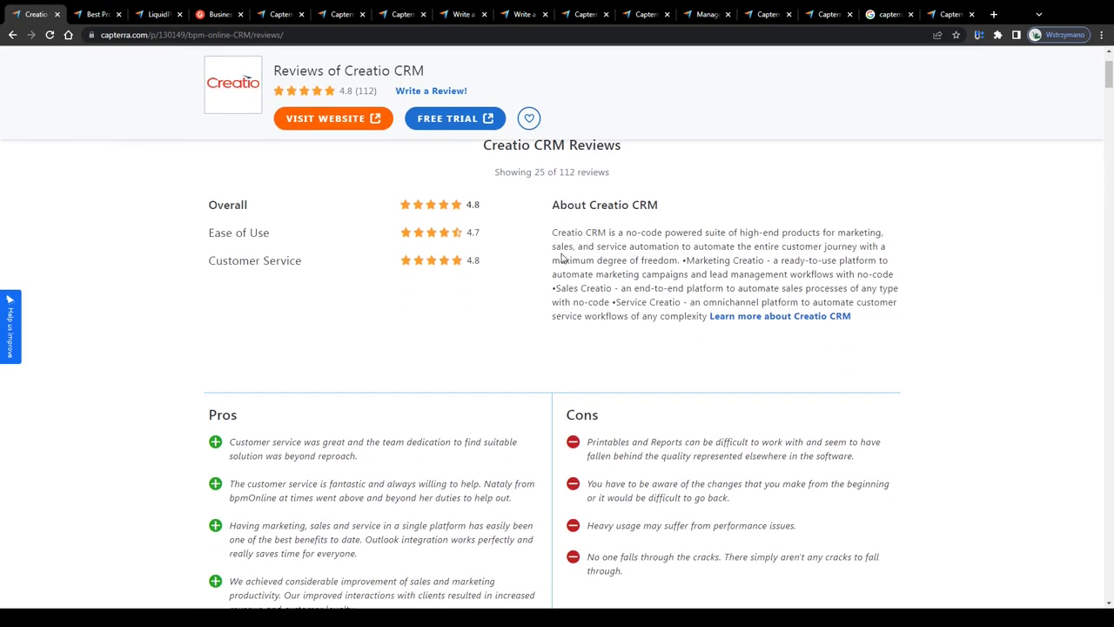
scroll(592, 329, down, 2)
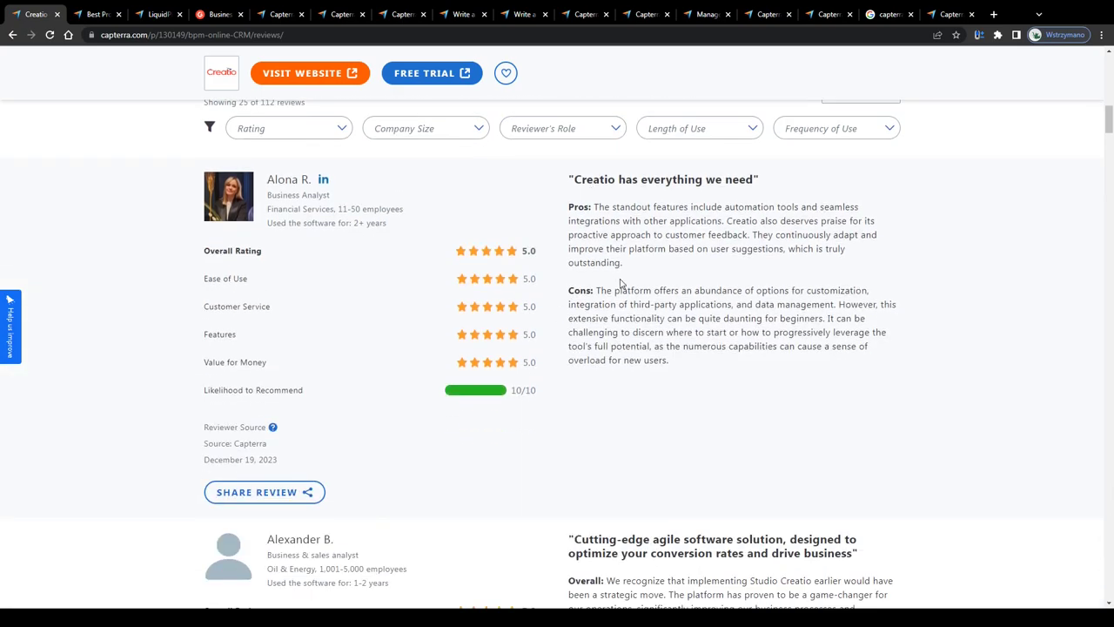
scroll(593, 328, up, 2)
scroll(592, 329, down, 1)
Step: Visit Capterra's reviewer FAQ page and look over the answers about submitting and editing reviews
click(585, 14)
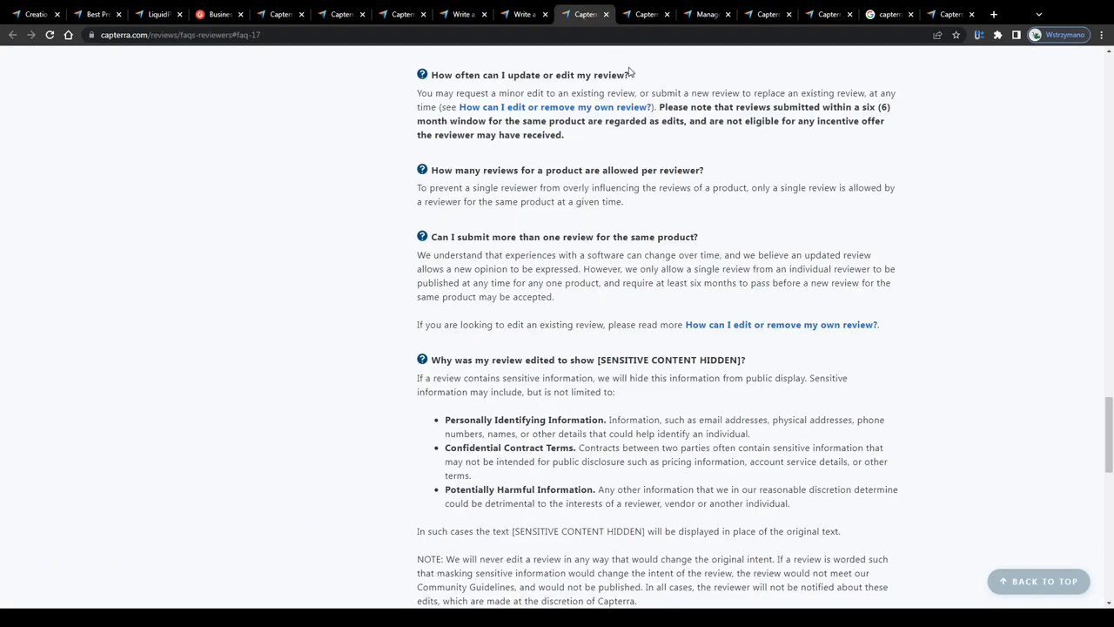
scroll(638, 78, up, 5)
drag(305, 265, 836, 325)
Step: Switch to the My Rewards page of the Capterra workspace and look closely at its heading and rewards section
key(ctrl+Tab)
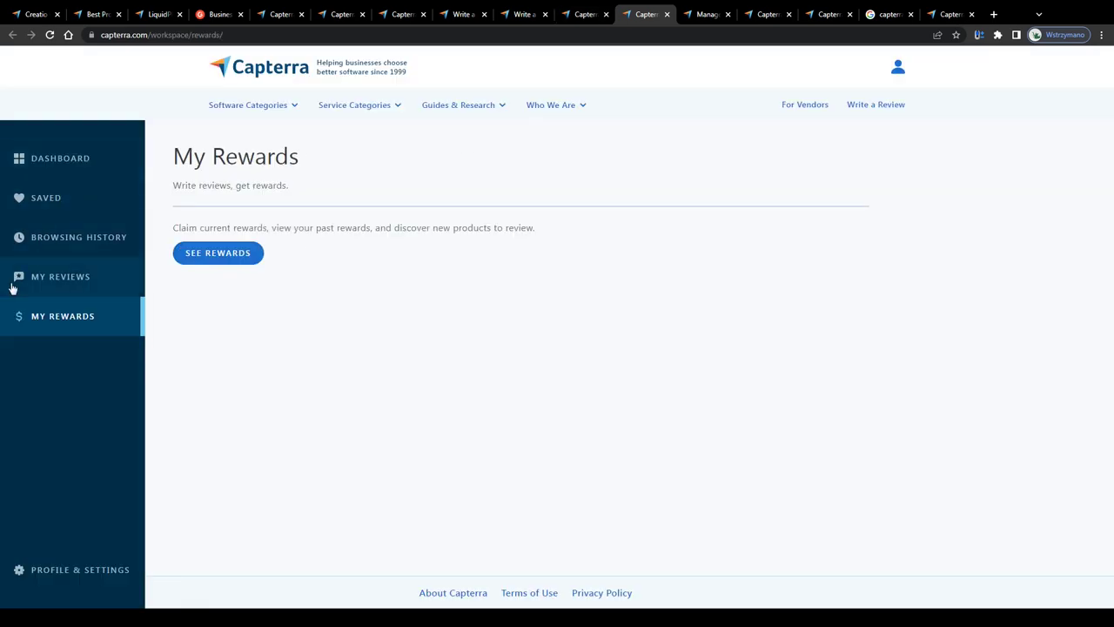
scroll(2, 315, up, 5)
scroll(3, 315, up, 2)
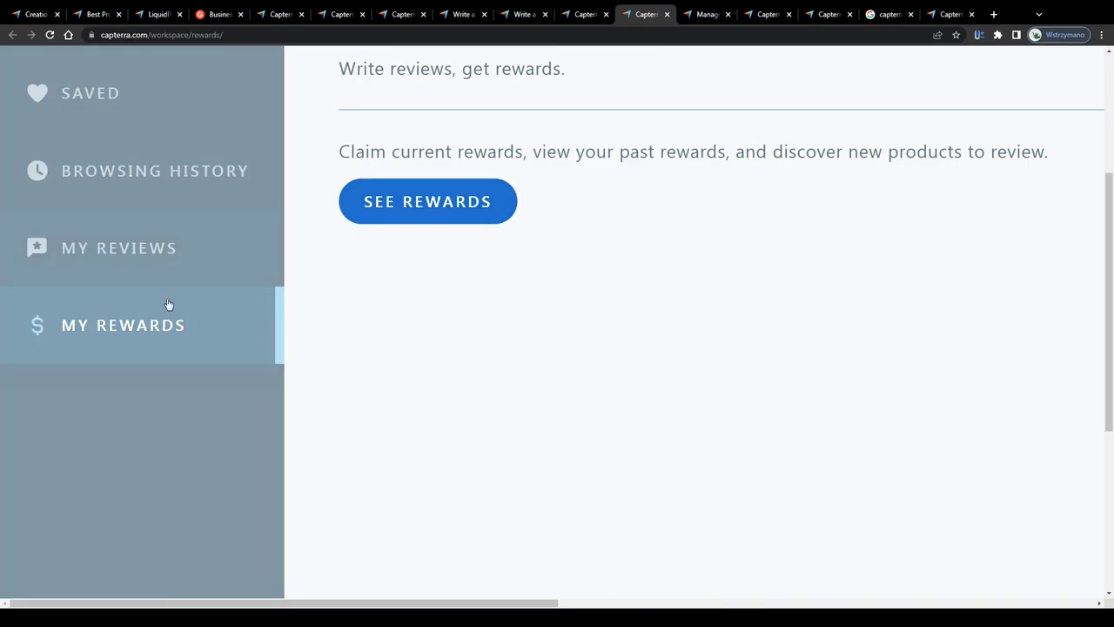
scroll(231, 348, up, 3)
drag(338, 246, 566, 279)
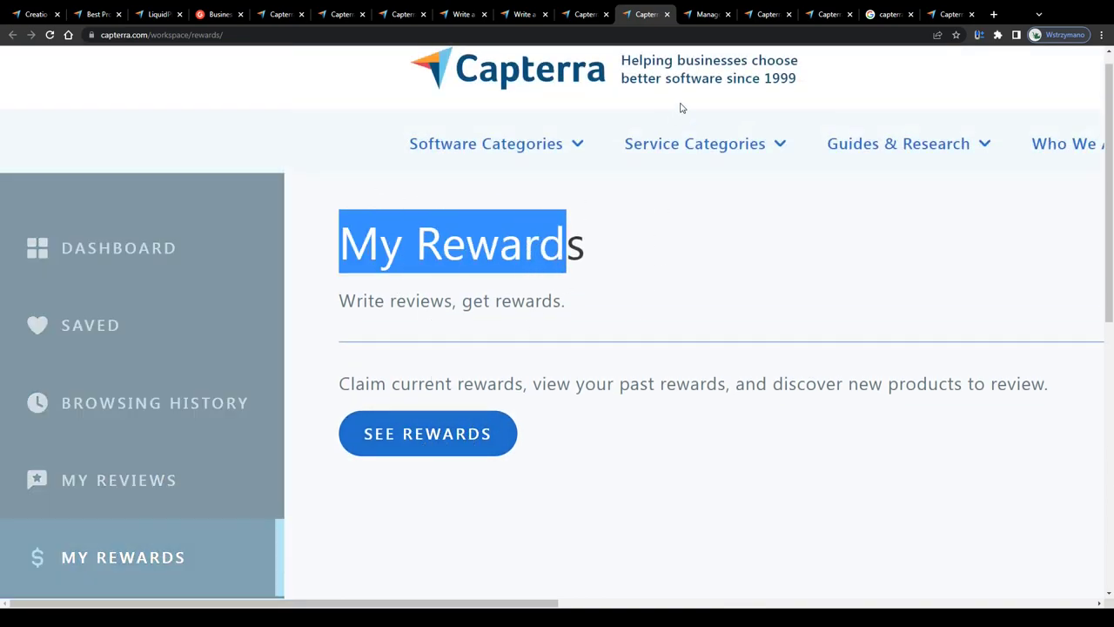
Step: Bring up the Capterra rewards welcome page and highlight the text about viewing rewards and earning opportunities
click(704, 14)
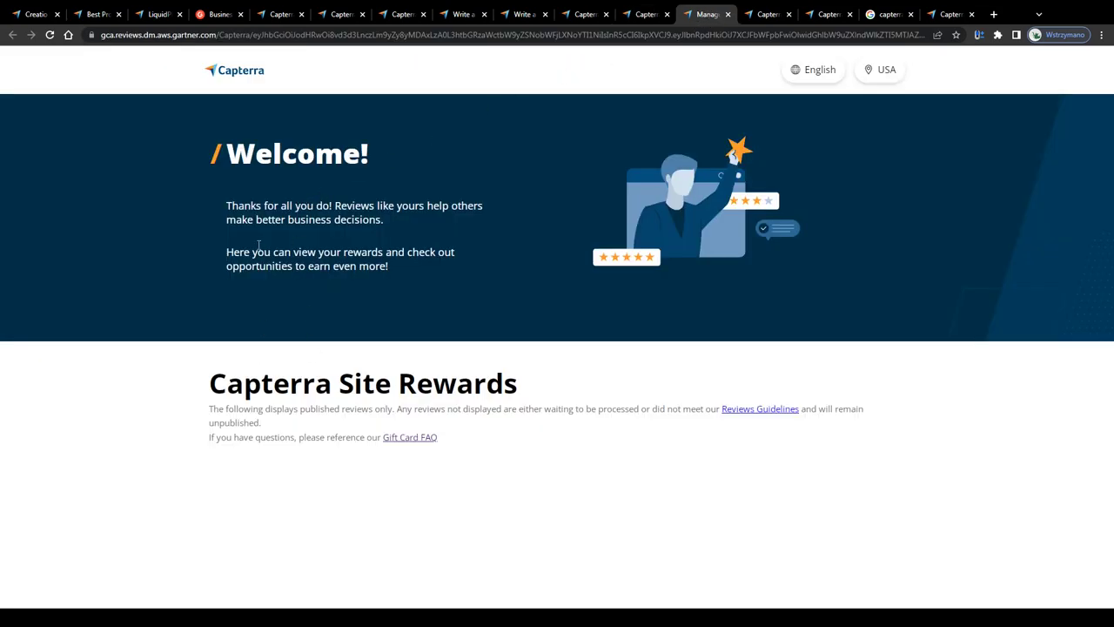
key(ctrl+plus)
key(ctrl+plus)
key(ctrl+plus)
key(ctrl+plus)
drag(186, 295, 498, 321)
drag(188, 384, 513, 404)
scroll(457, 392, down, 1)
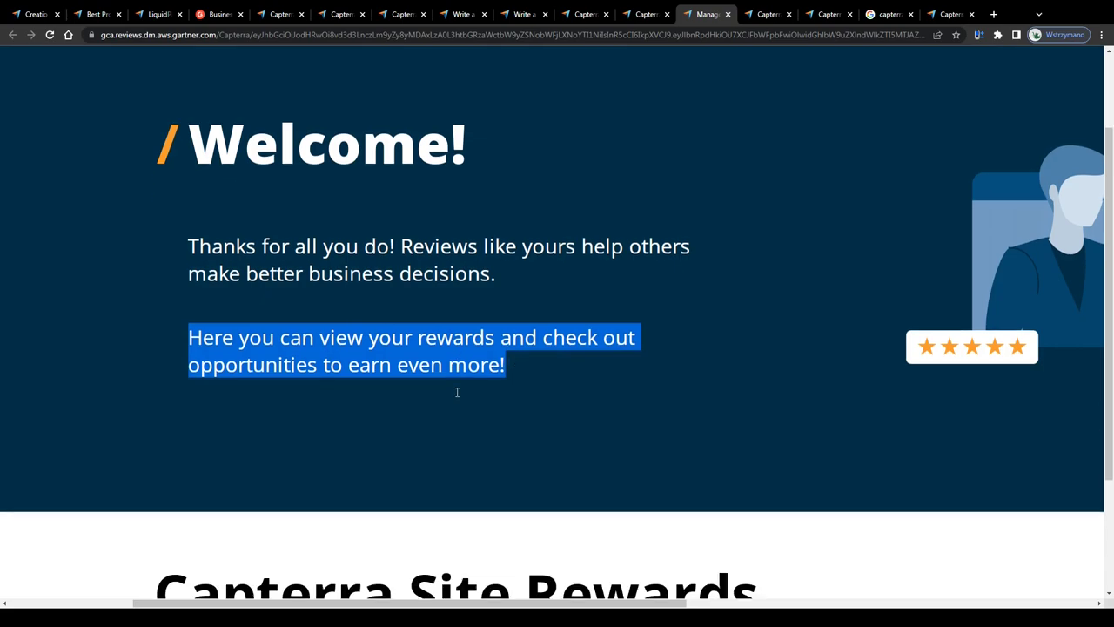
Step: Highlight the Capterra Site Rewards heading on the rewards page for a closer look
scroll(457, 393, down, 4)
drag(167, 417, 836, 439)
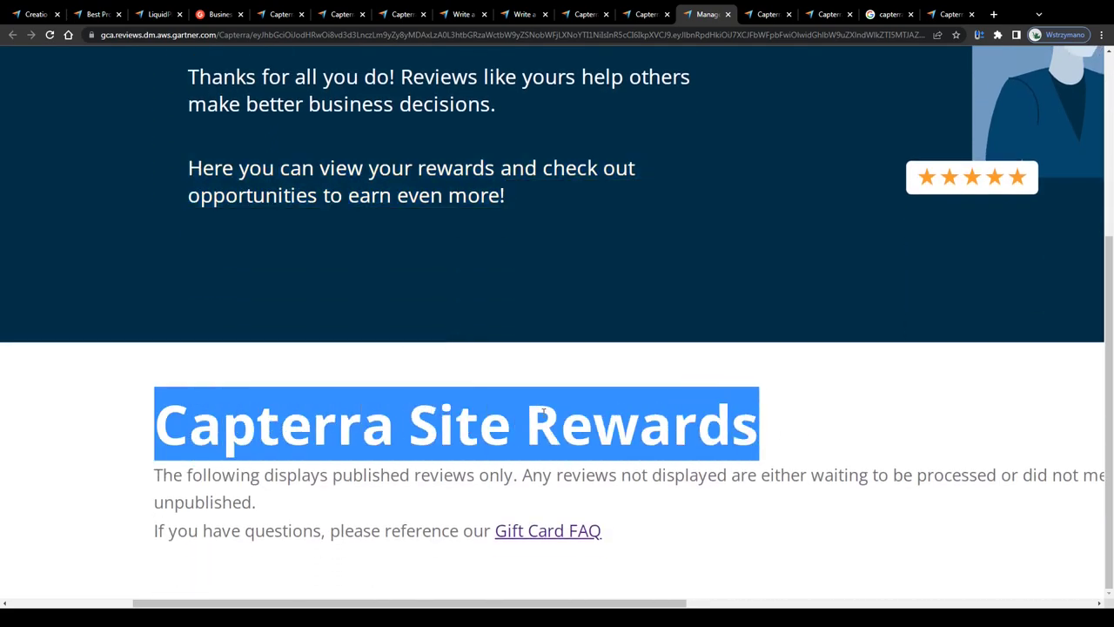
key(ctrl+minus)
key(ctrl+minus)
key(ctrl+minus)
key(ctrl+minus)
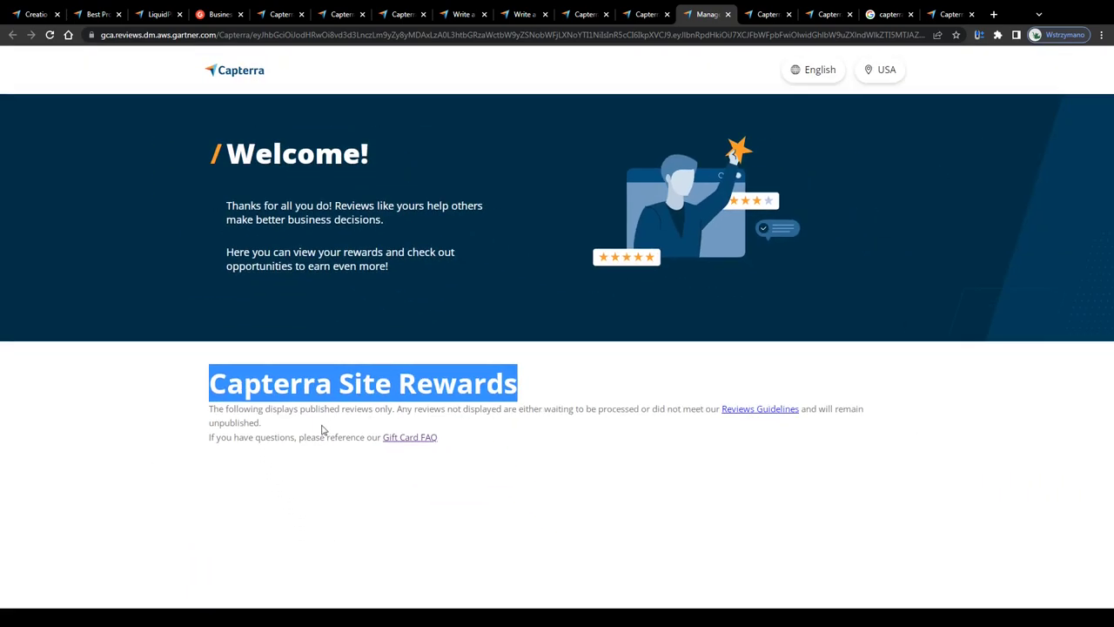
Step: Enlarge the Capterra Site Rewards section, highlight the sentence about displaying published reviews only, and restore the normal page size
click(306, 472)
key(ctrl+plus)
key(ctrl+plus)
key(ctrl+plus)
key(ctrl+plus)
key(ctrl+plus)
scroll(226, 467, down, 1)
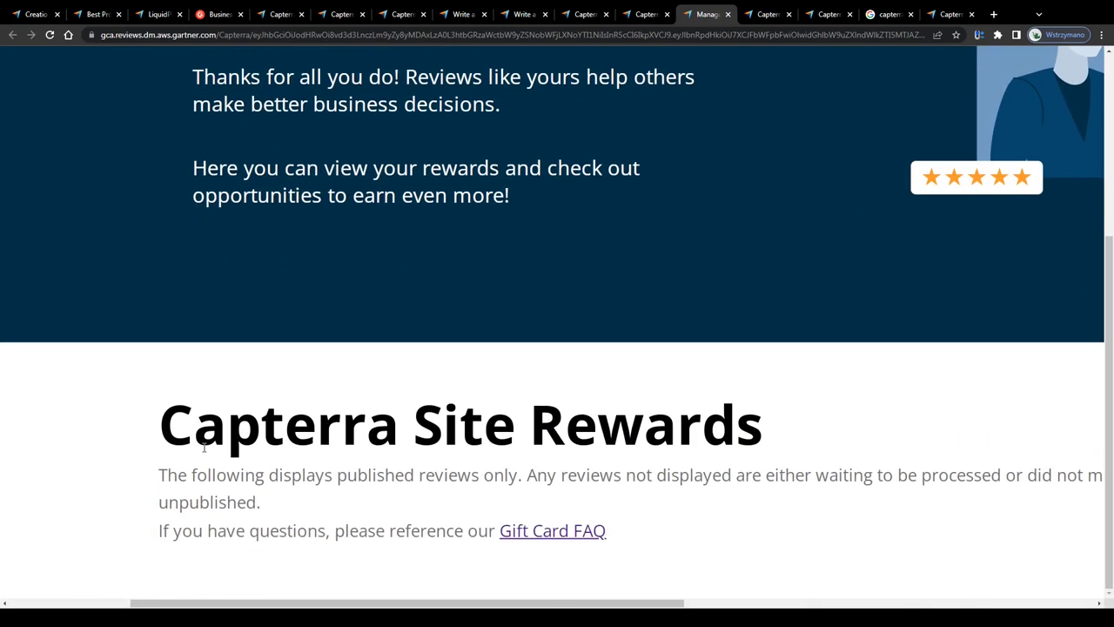
drag(155, 479, 525, 477)
key(ctrl+minus)
key(ctrl+minus)
key(ctrl+minus)
key(ctrl+minus)
key(ctrl+minus)
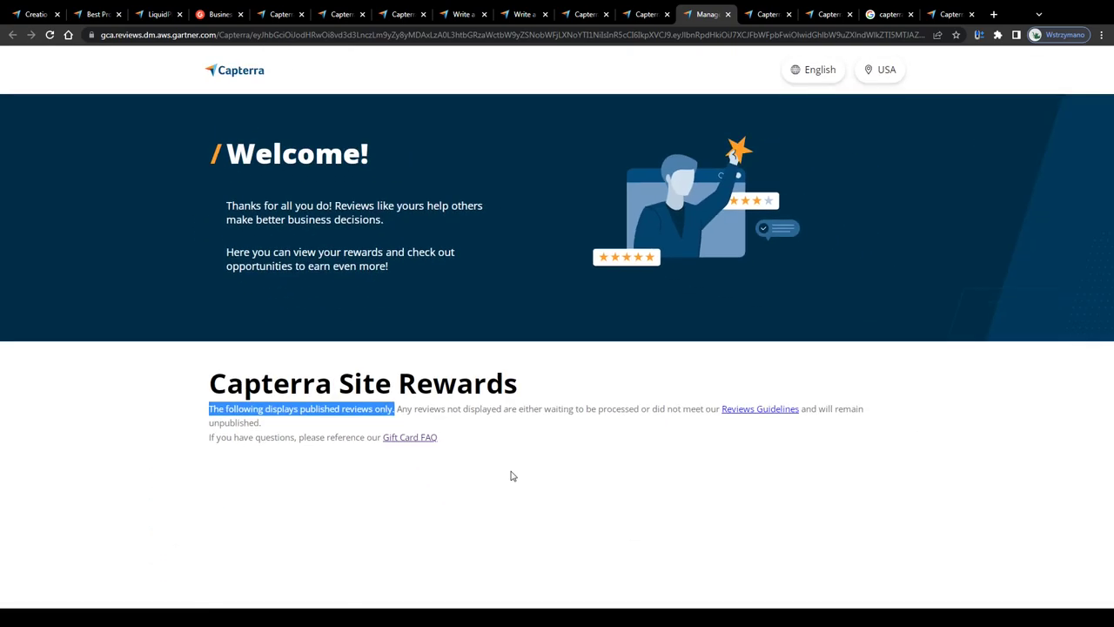
Step: Bring up the Capterra gift card FAQ, enlarge it, and highlight the question on published reviews and the sentence on gift card eligibility
click(396, 389)
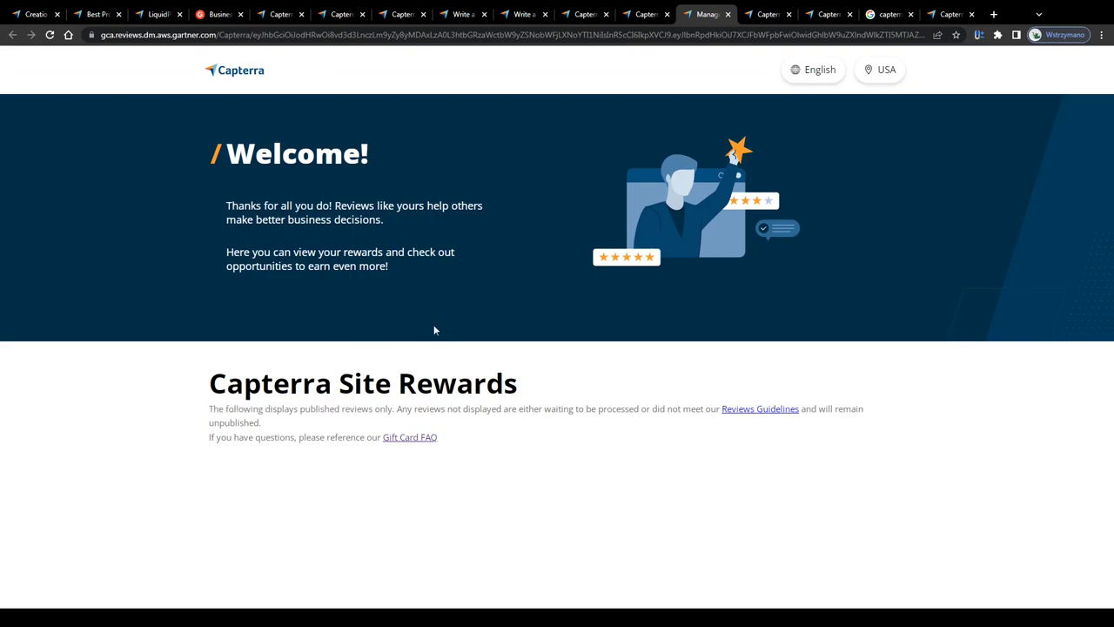
click(758, 15)
key(ctrl+plus)
key(ctrl+plus)
key(ctrl+plus)
key(ctrl+plus)
key(ctrl+plus)
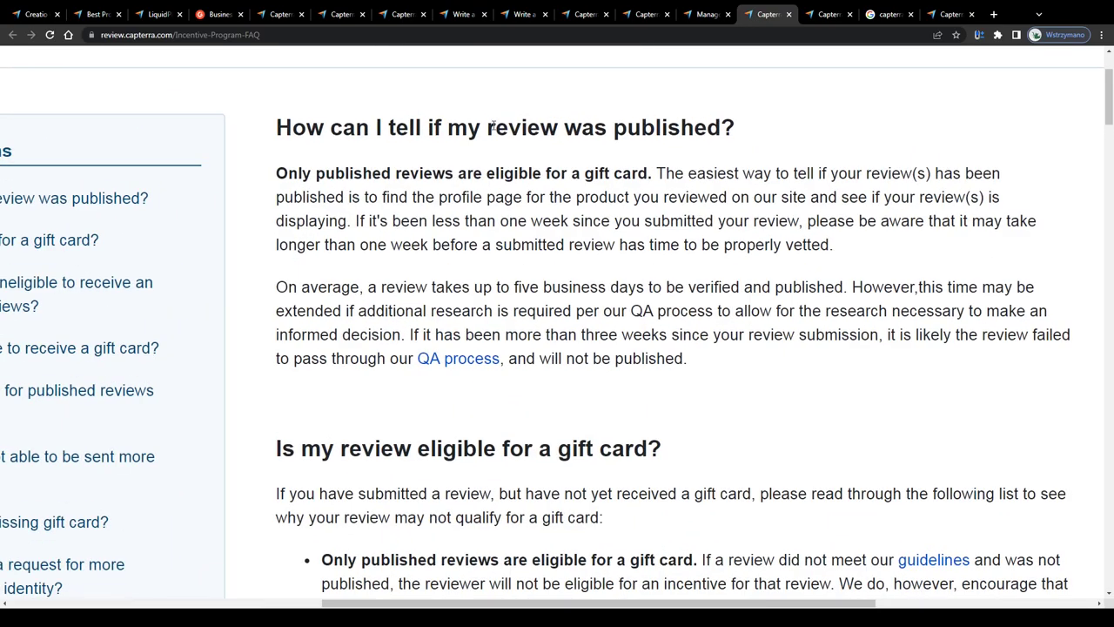
drag(280, 128, 736, 128)
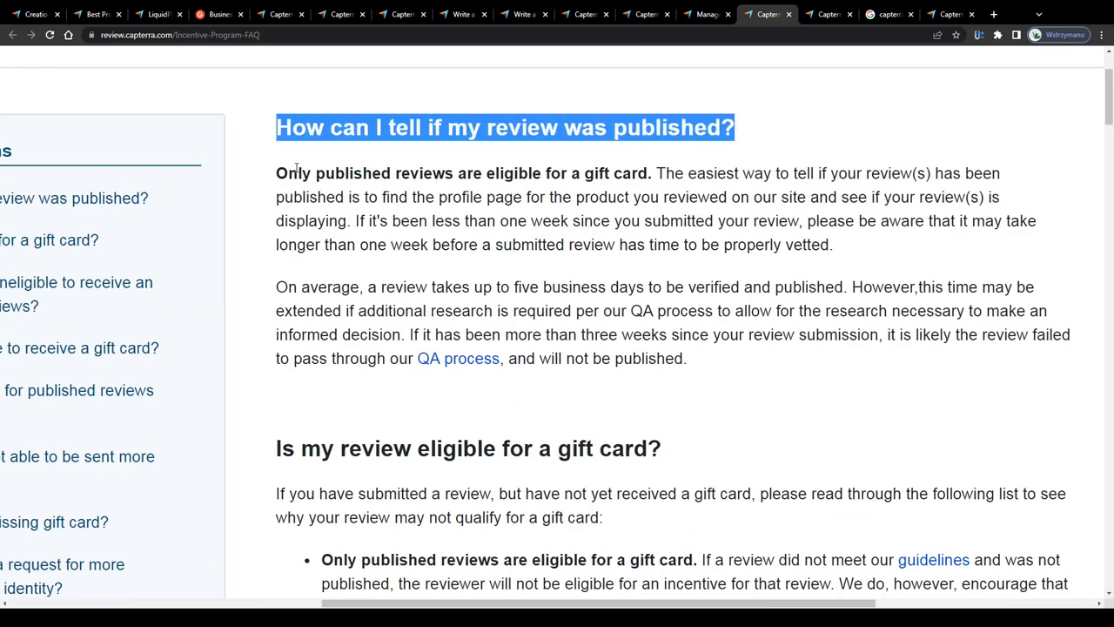
drag(276, 172, 659, 168)
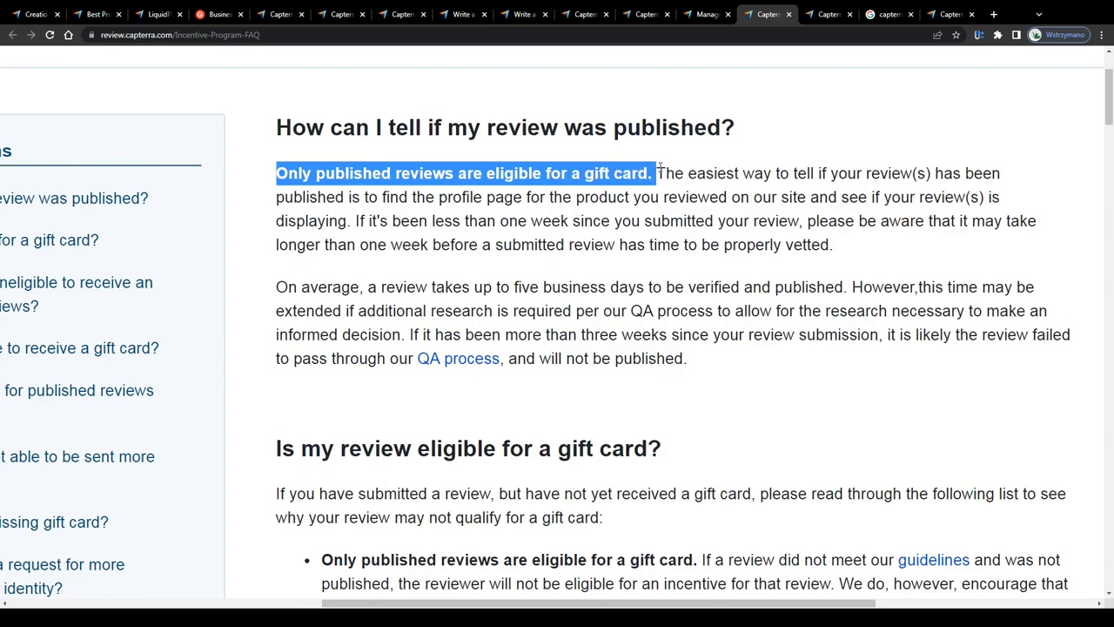
click(710, 166)
Step: Switch to the Google results for "capterra what gift card", enlarge them, and highlight the gift card options and payment methods sentence
click(818, 14)
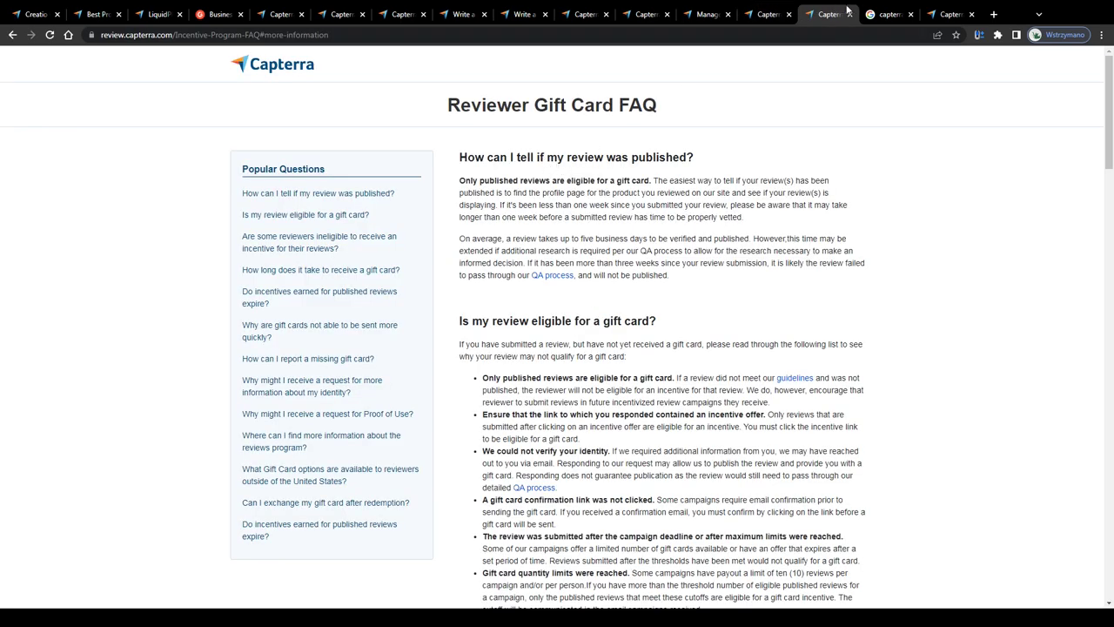
click(883, 14)
key(ctrl+plus)
key(ctrl+plus)
key(ctrl+plus)
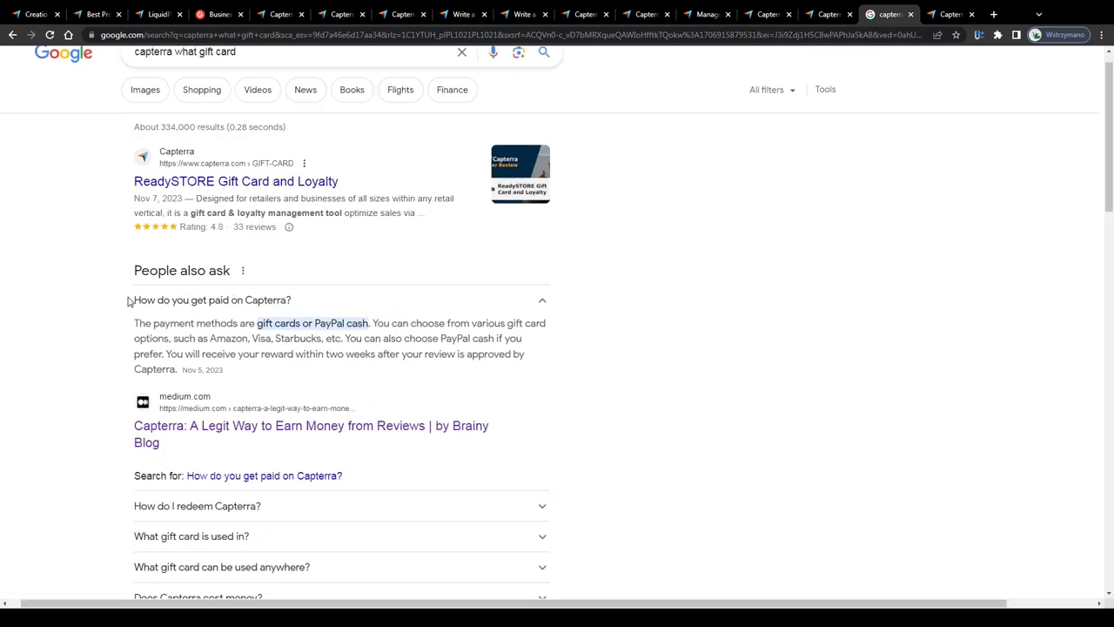
drag(177, 382, 479, 374)
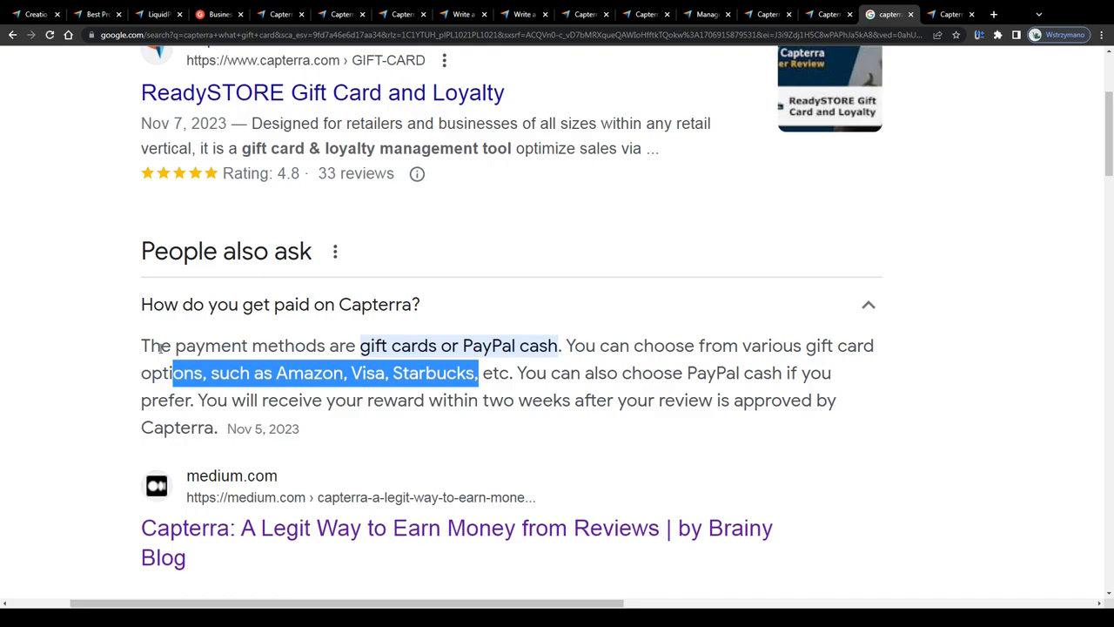
drag(161, 346, 567, 346)
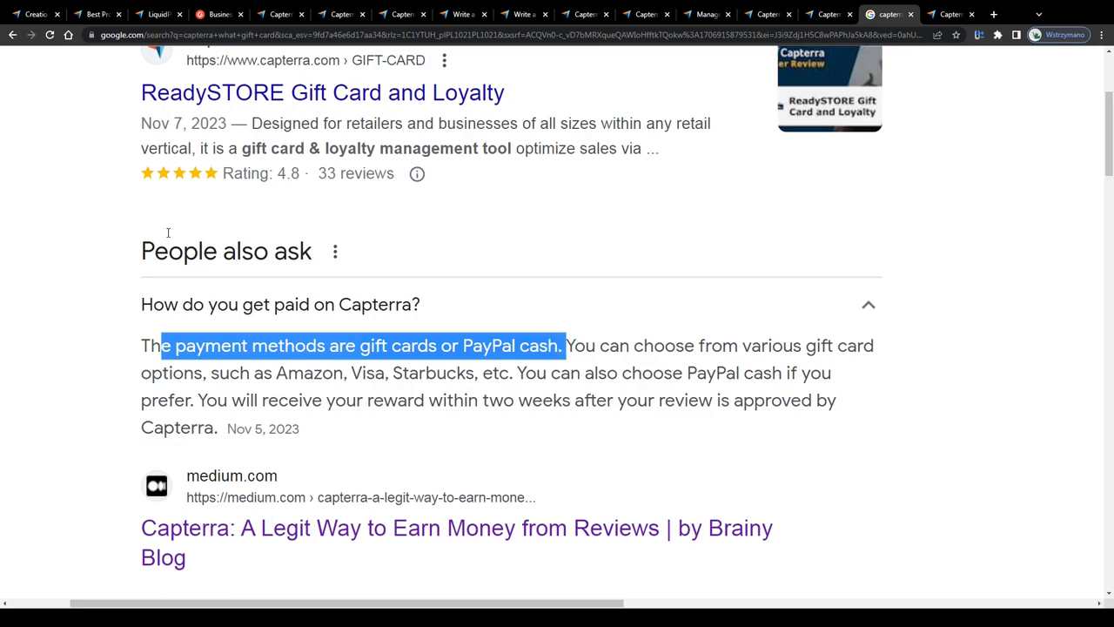
Step: Switch to the Creatio CRM reviews and highlight the pros and cons of the "Creatio has everything we need" review
click(31, 15)
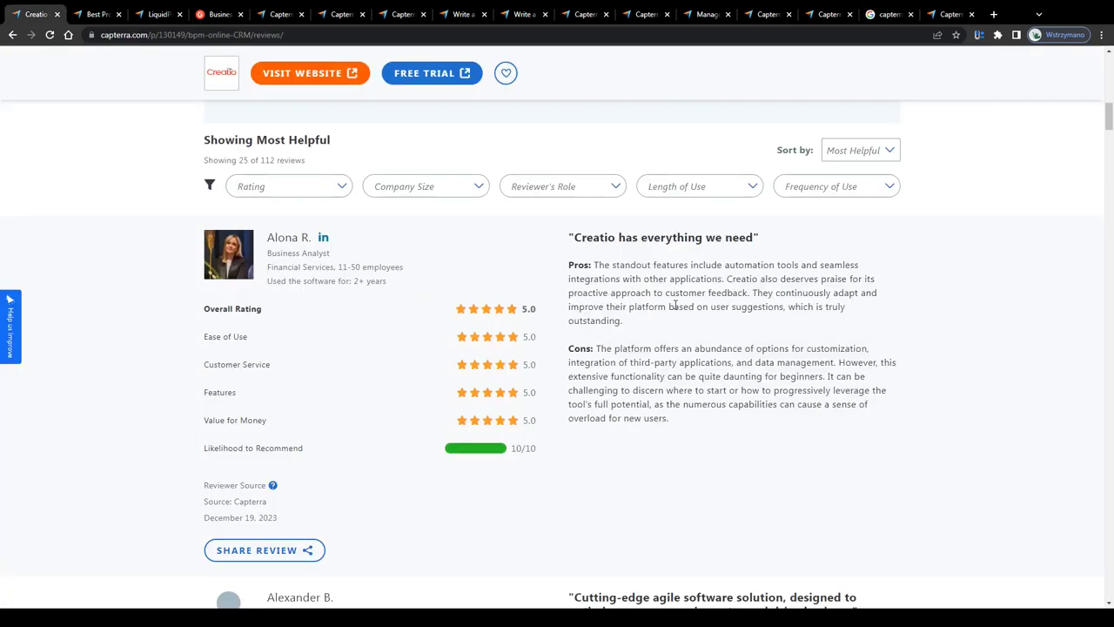
drag(565, 264, 729, 404)
scroll(629, 334, down, 3)
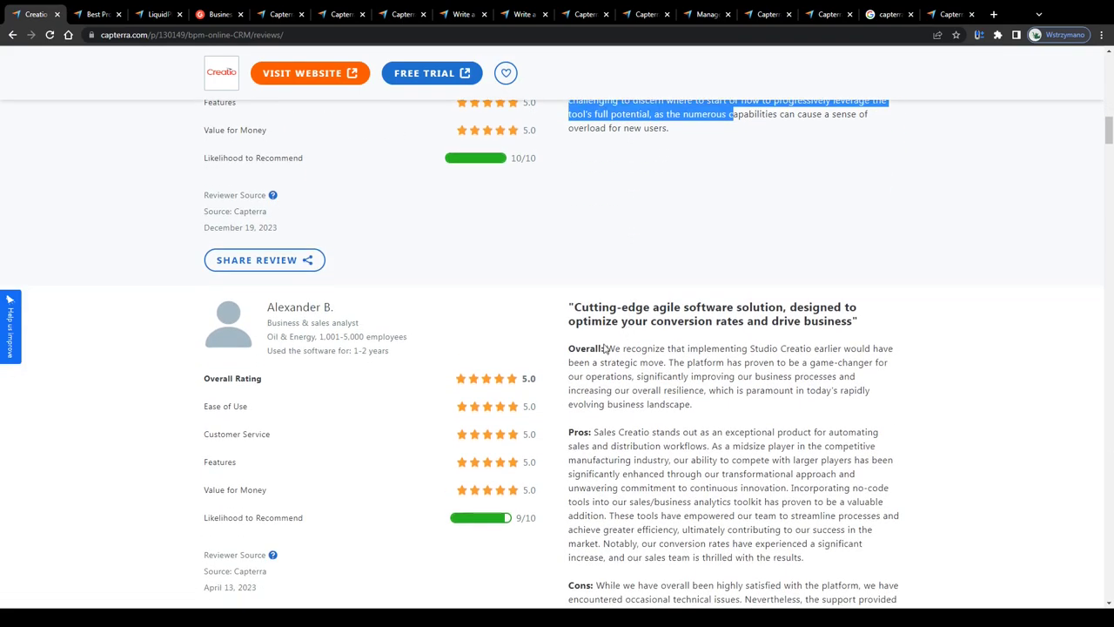
Step: Highlight the overall and pros text of the "Cutting-edge agile software solution" review, then clear the highlighting
drag(575, 348, 783, 502)
scroll(745, 421, down, 2)
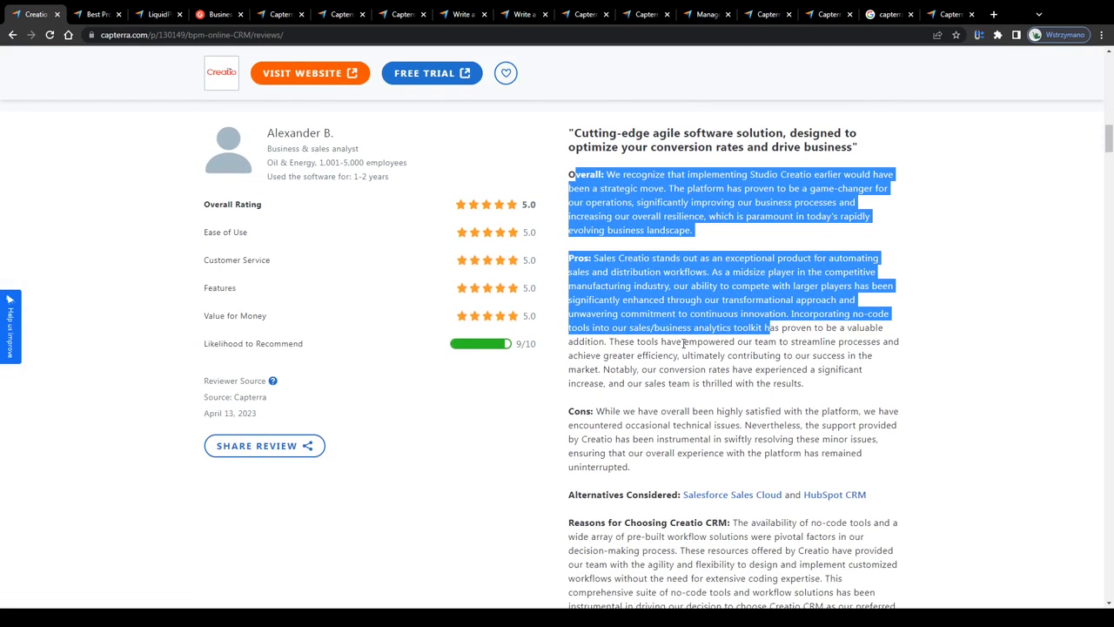
click(683, 342)
drag(583, 190, 822, 345)
scroll(822, 578, down, 3)
click(709, 348)
scroll(710, 348, down, 2)
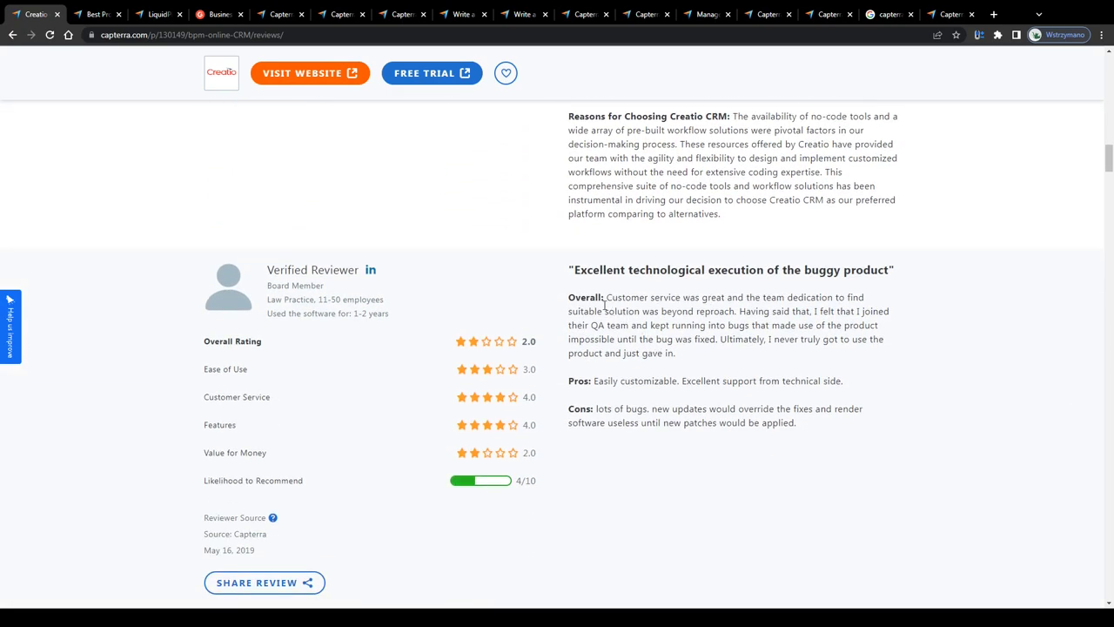
Step: Highlight the overall, pros and cons text of the "Excellent technological execution of the buggy product" review and clear the highlighting
drag(602, 297, 854, 428)
click(703, 325)
scroll(660, 275, down, 4)
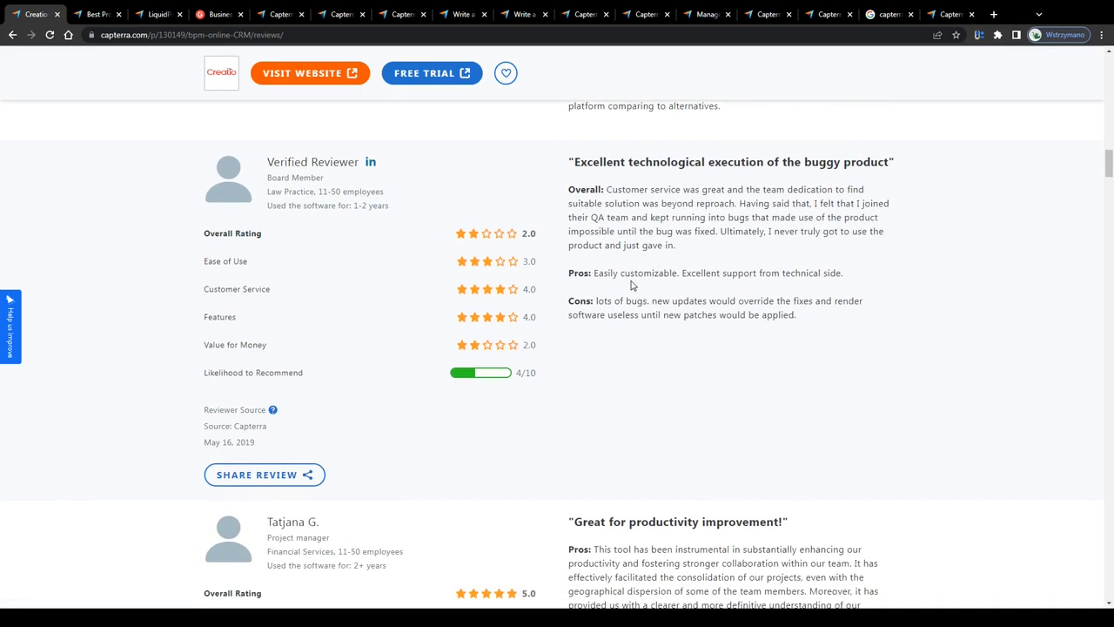
scroll(698, 328, down, 2)
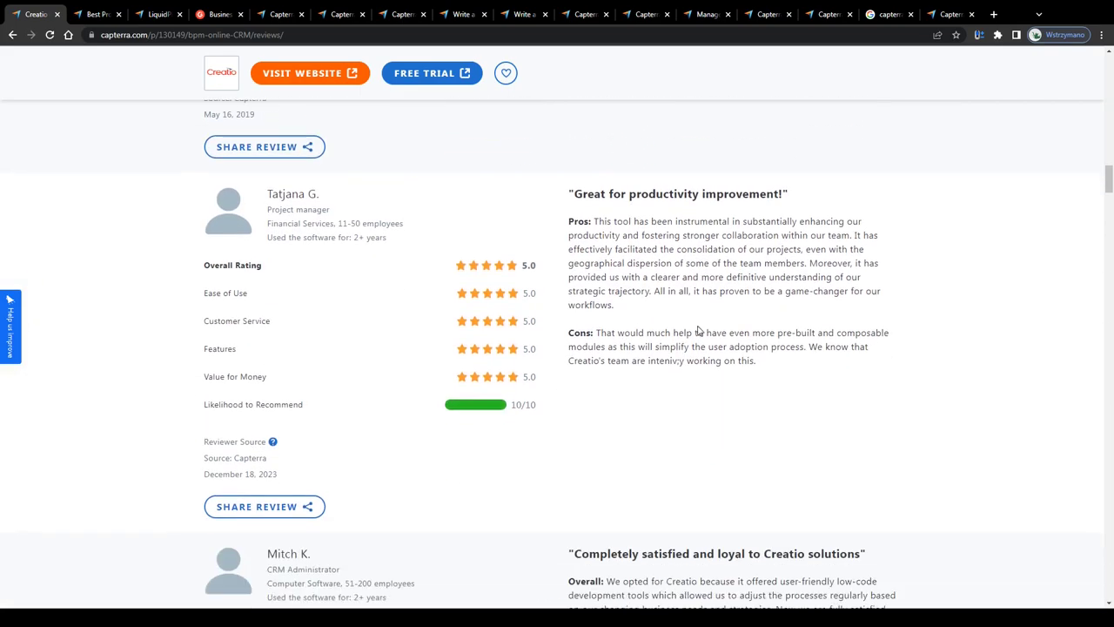
Step: Look over the Creatio CRM review page from its rating summary and video review through the individual written reviews
scroll(698, 327, up, 2)
scroll(697, 329, up, 7)
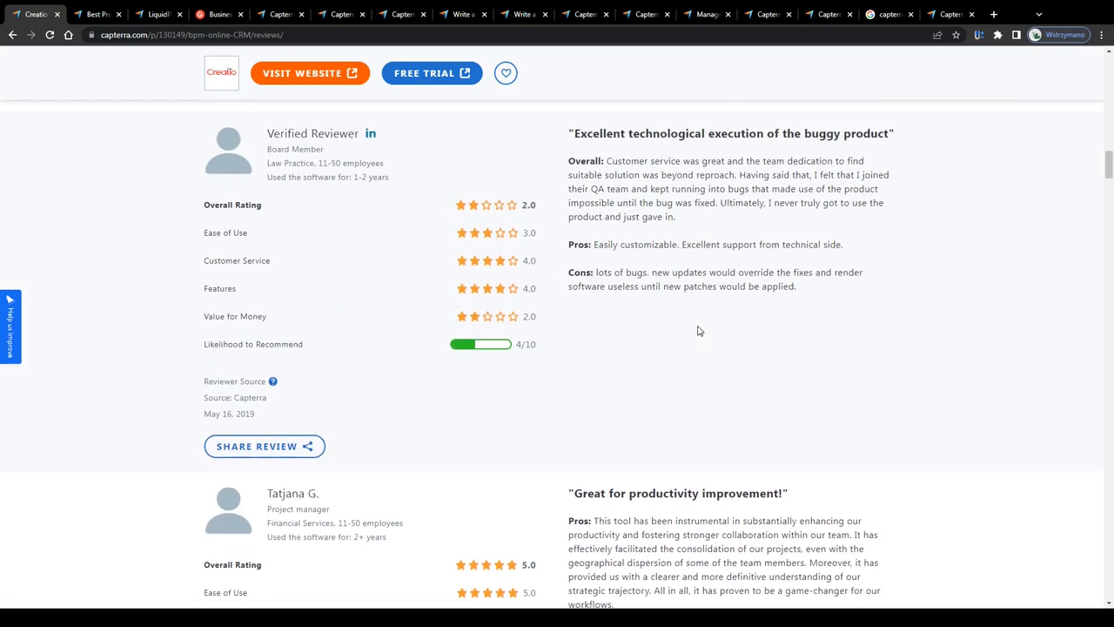
scroll(698, 329, up, 5)
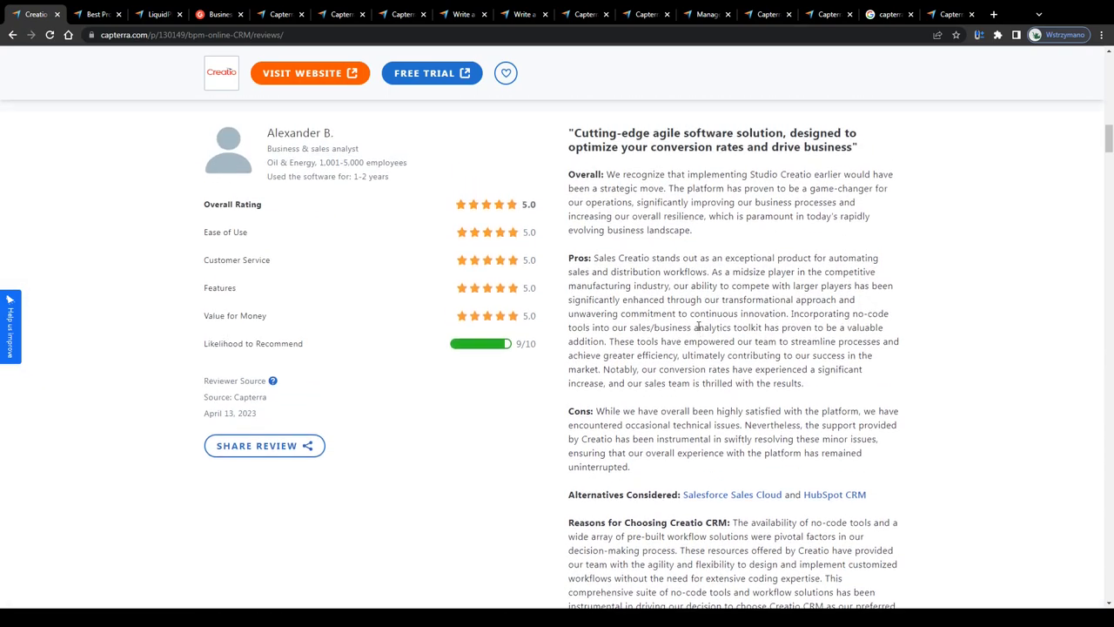
scroll(698, 329, up, 10)
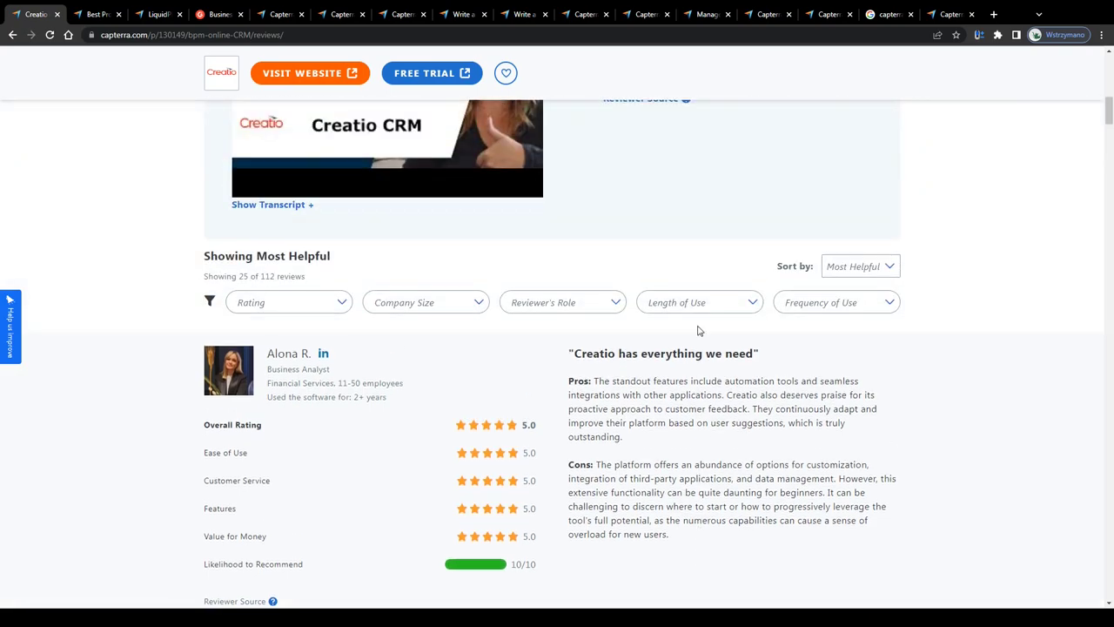
scroll(698, 329, up, 3)
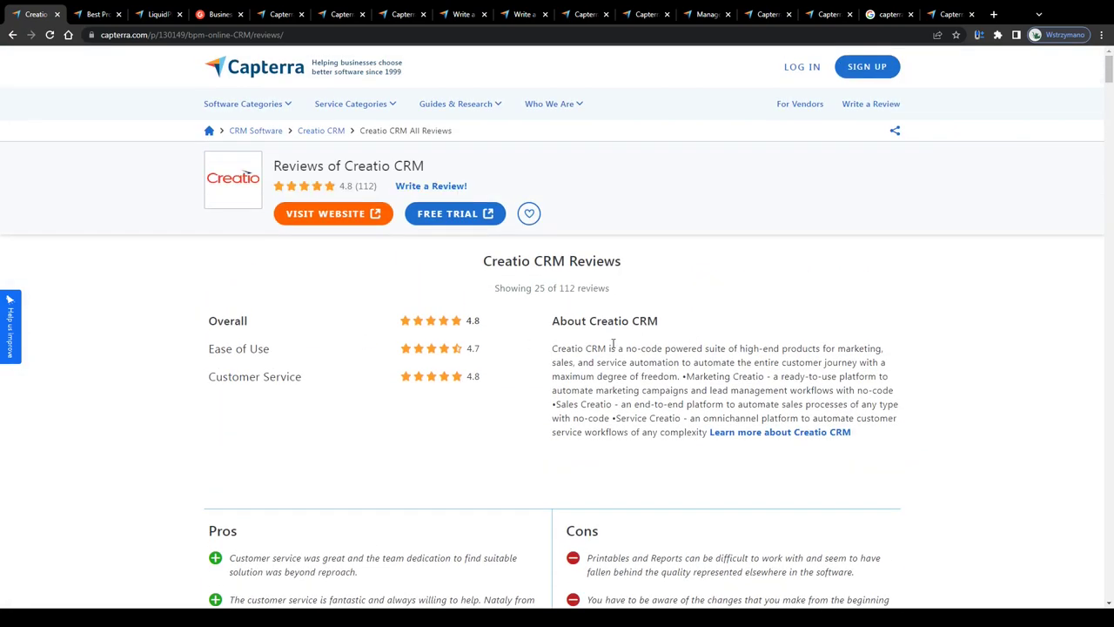
scroll(512, 355, down, 8)
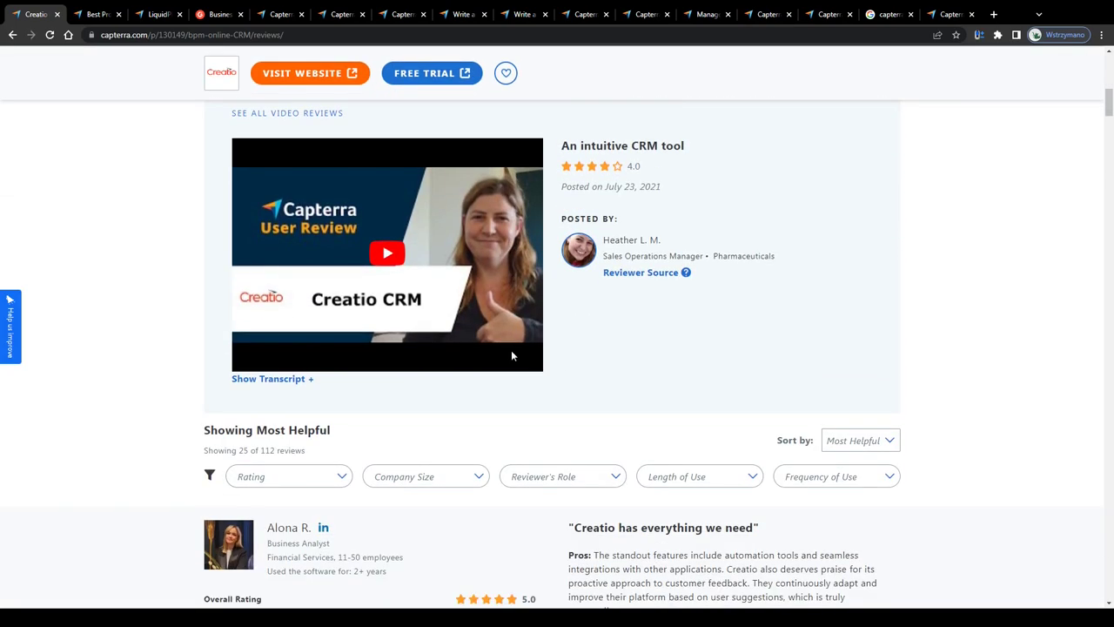
scroll(663, 355, down, 3)
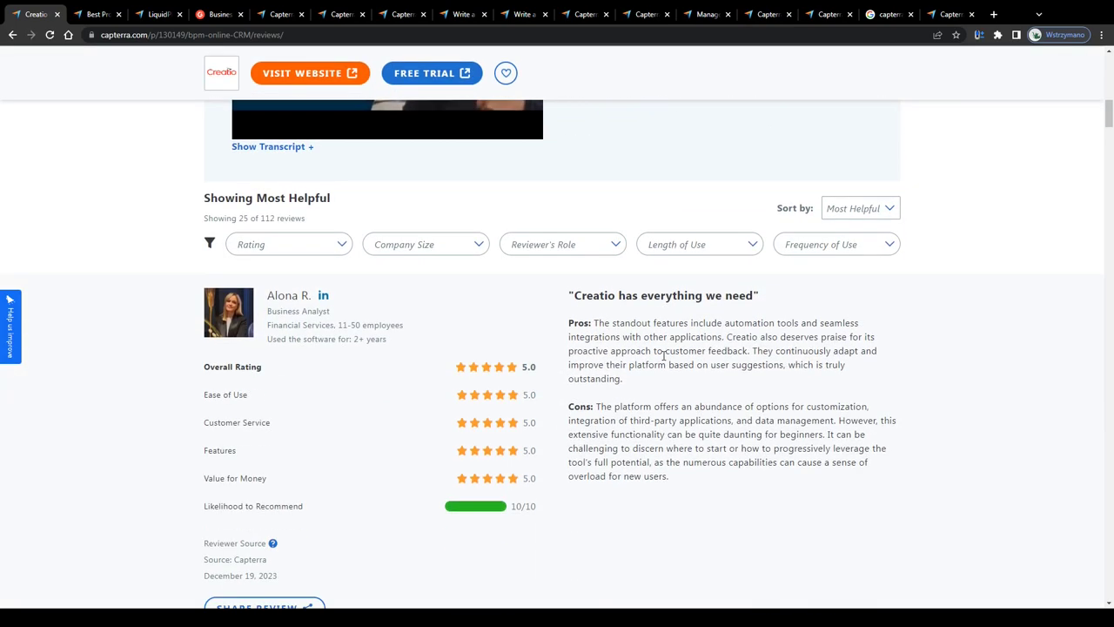
scroll(663, 355, down, 9)
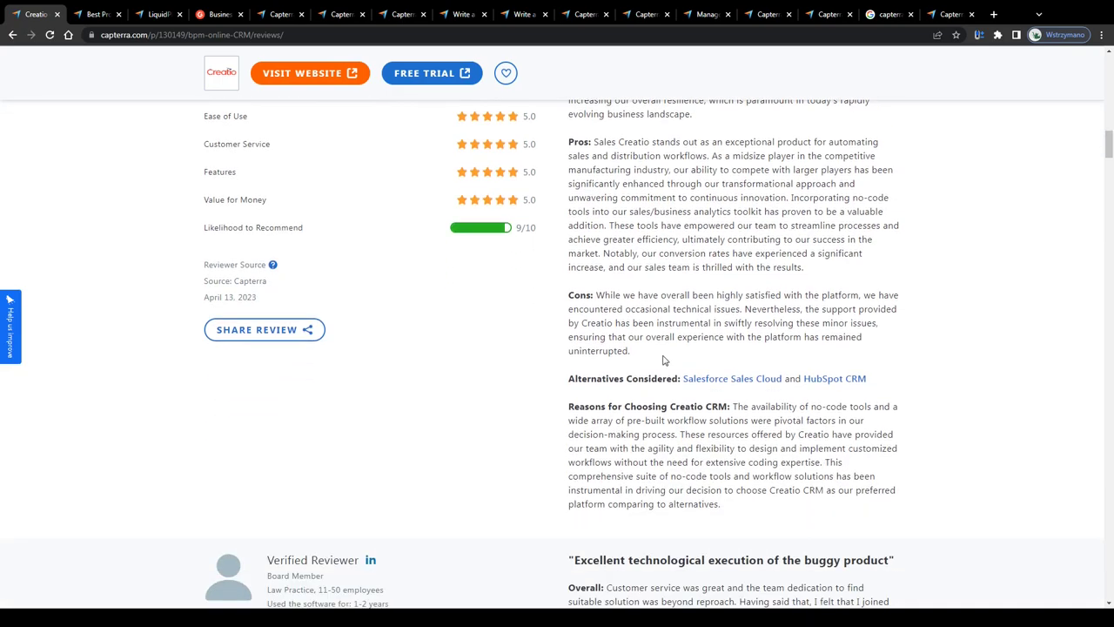
scroll(663, 360, down, 2)
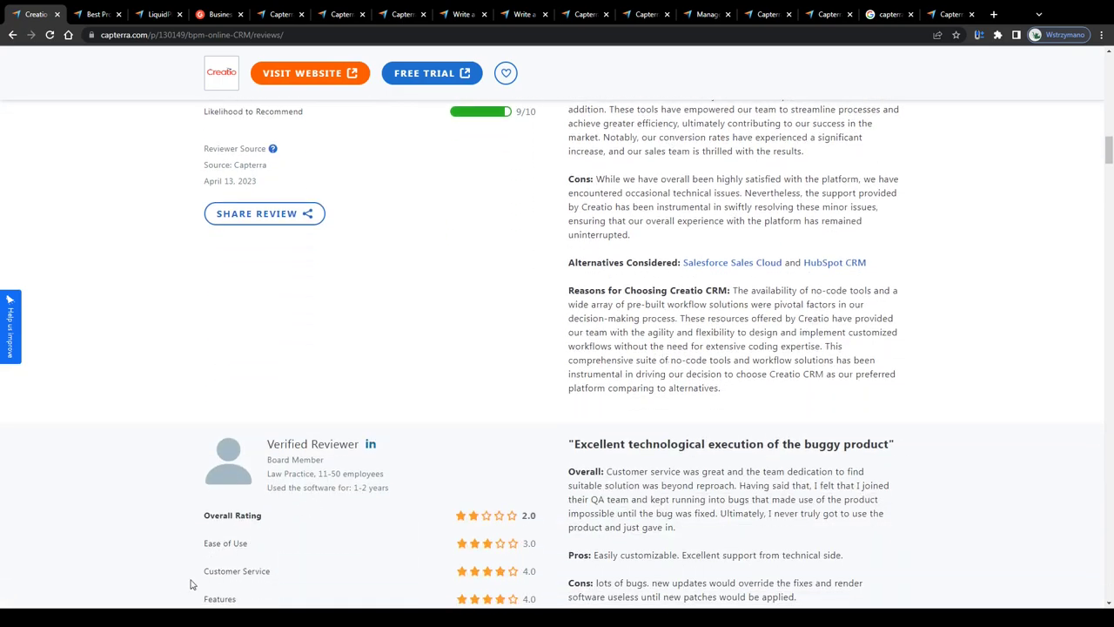